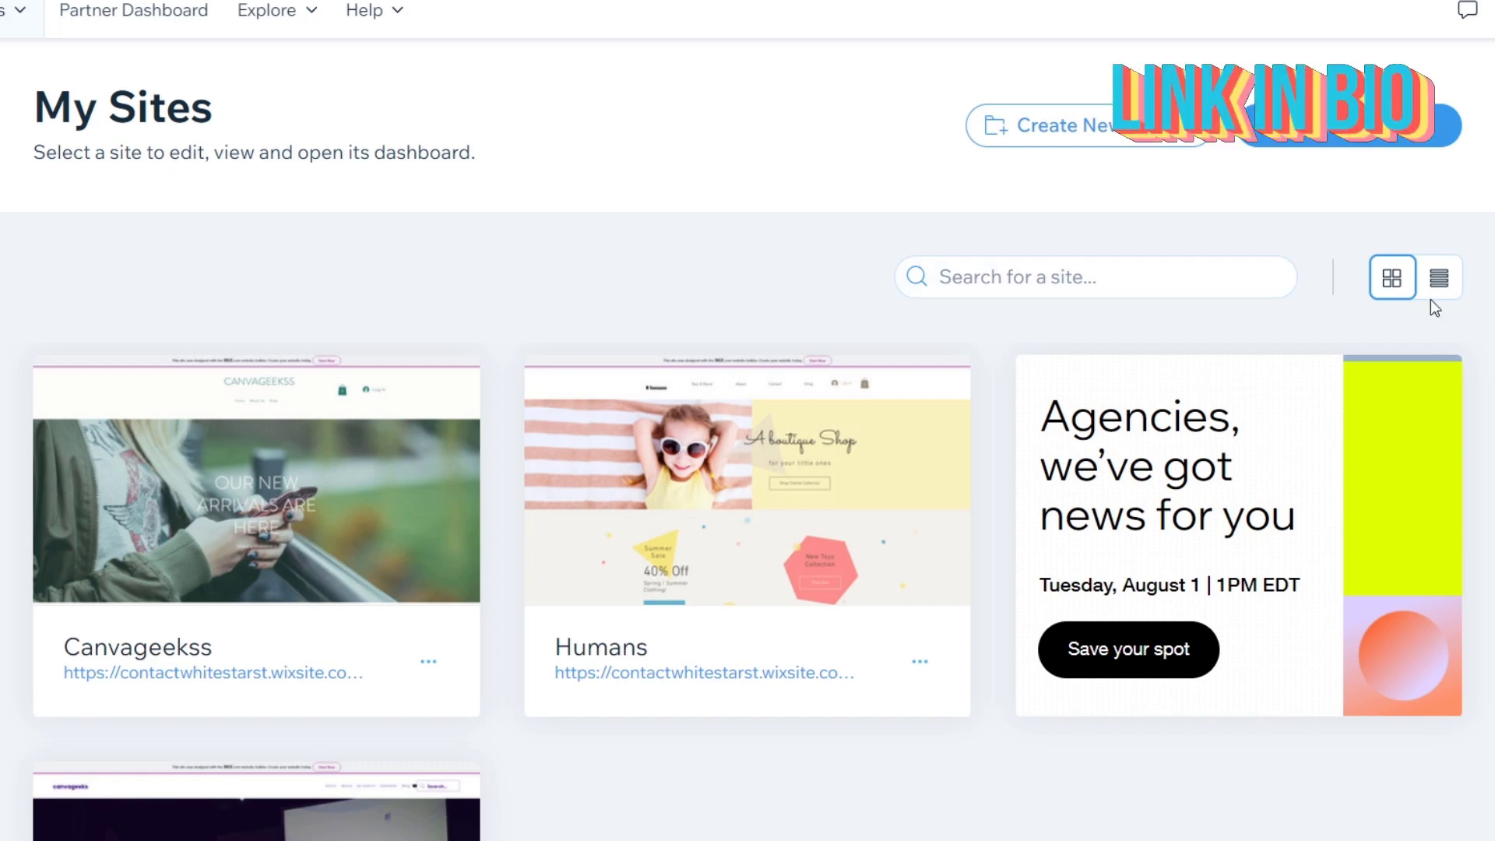
mouse_move(644, 571)
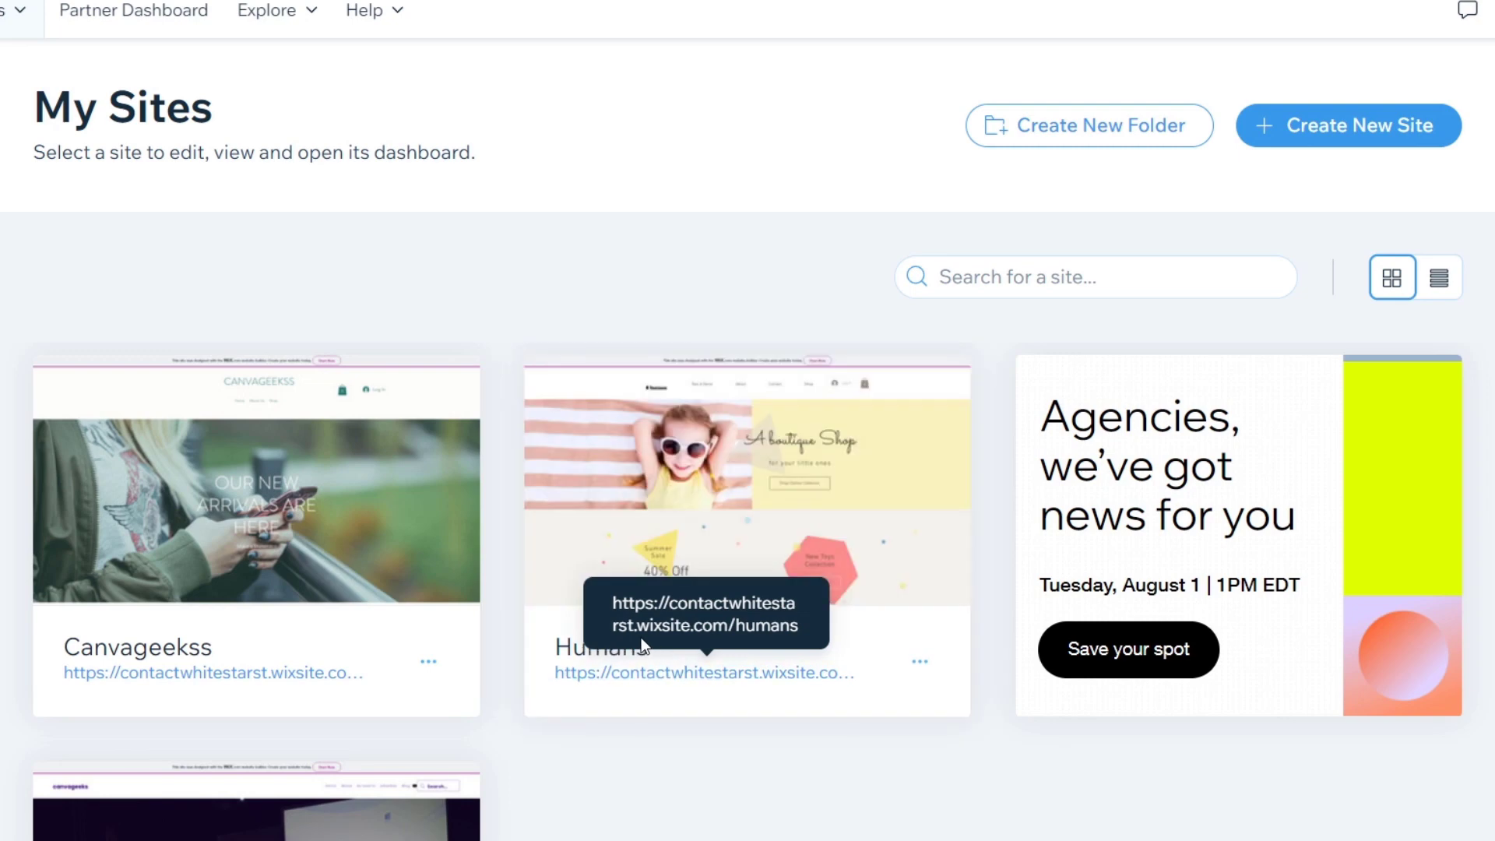
left_click_drag(667, 633, 732, 633)
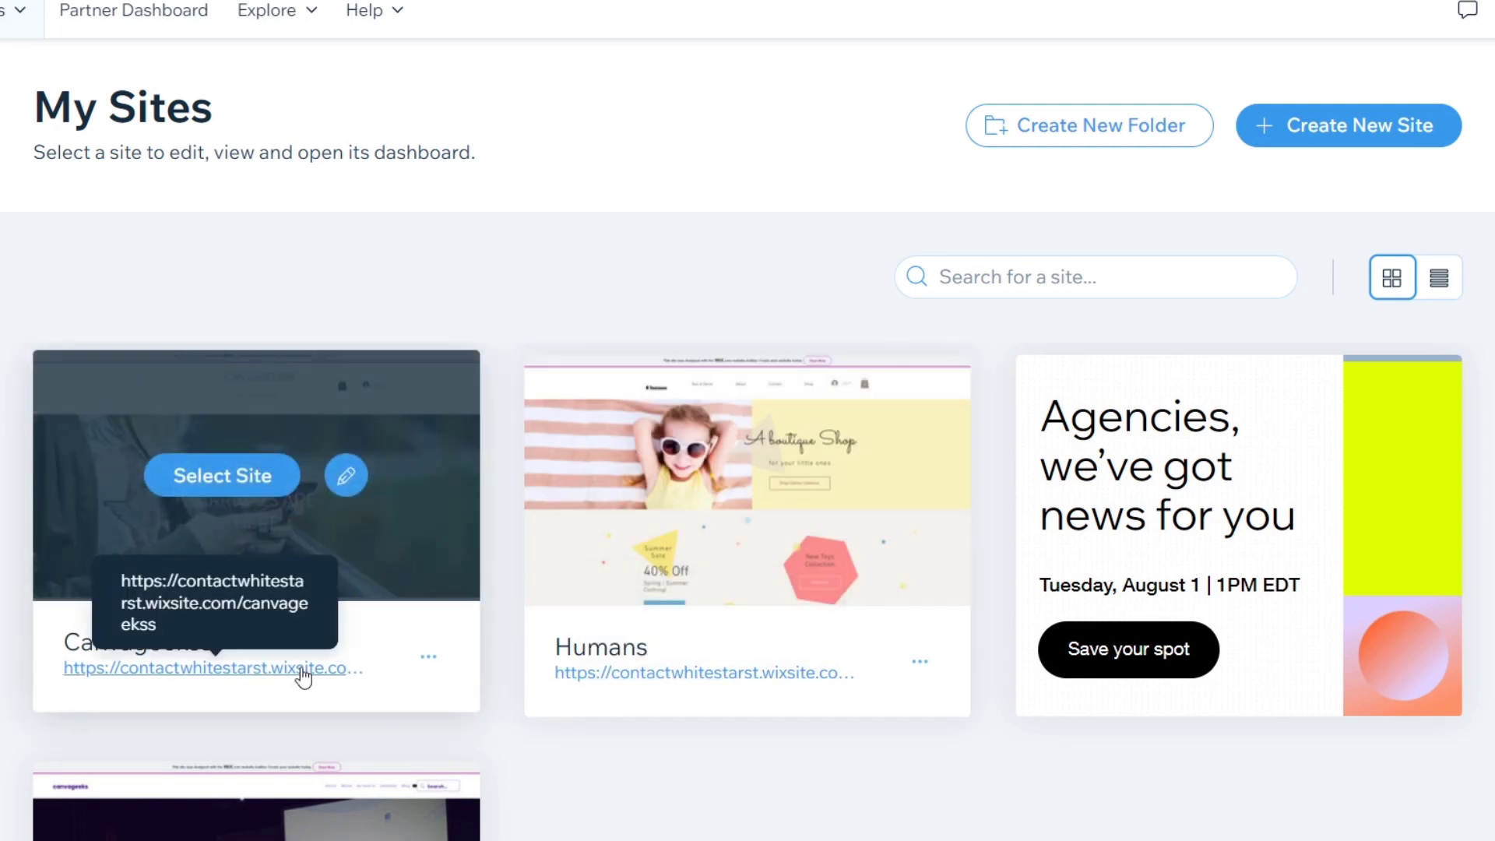
scroll(386, 670, "down", 4)
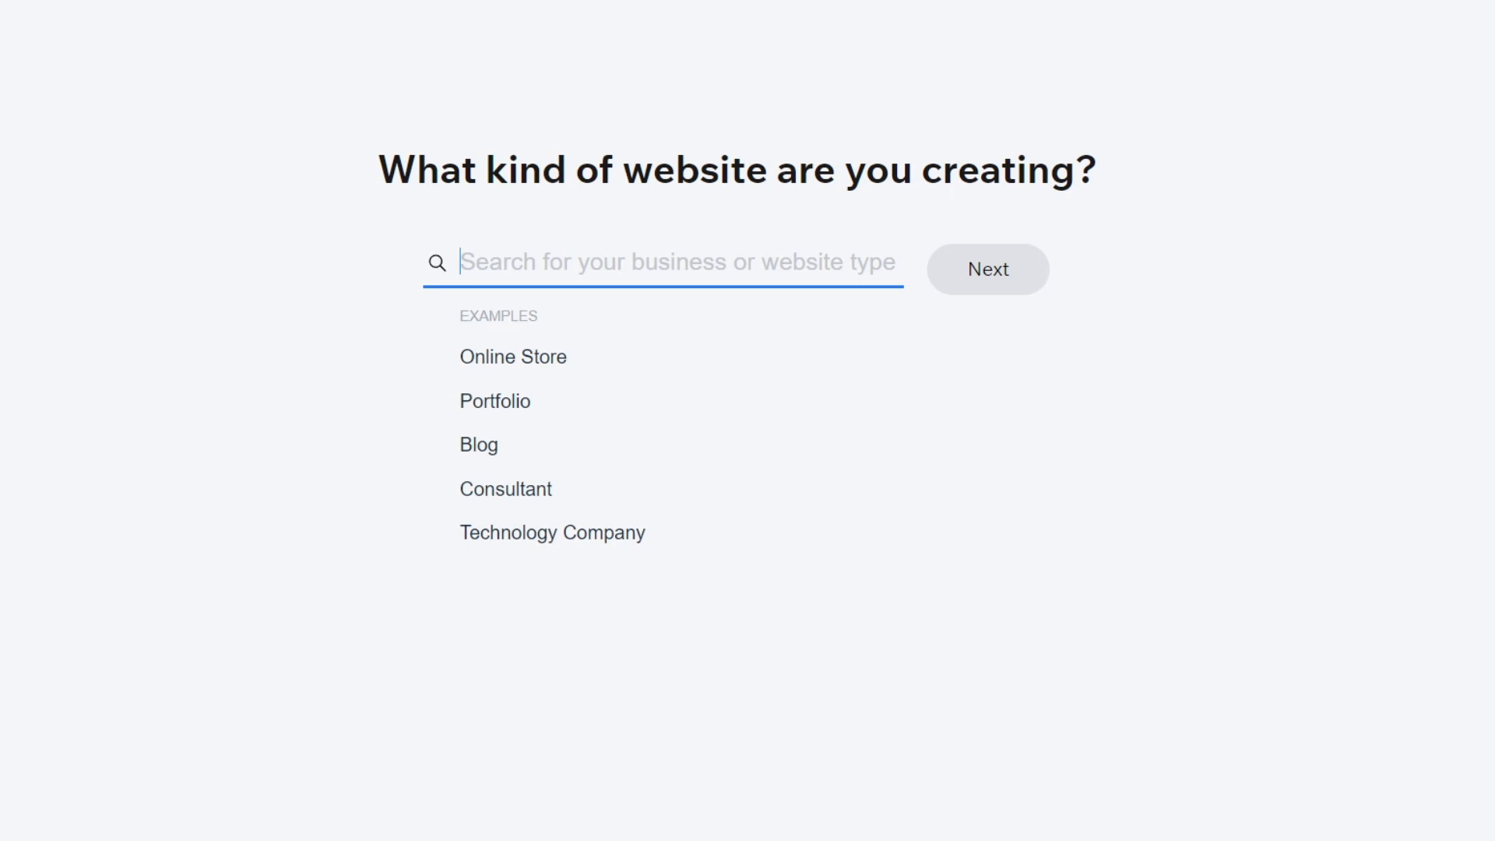
Search the website types for "landing page" and set the new site's kind to Product Landing Page.
type("landing page")
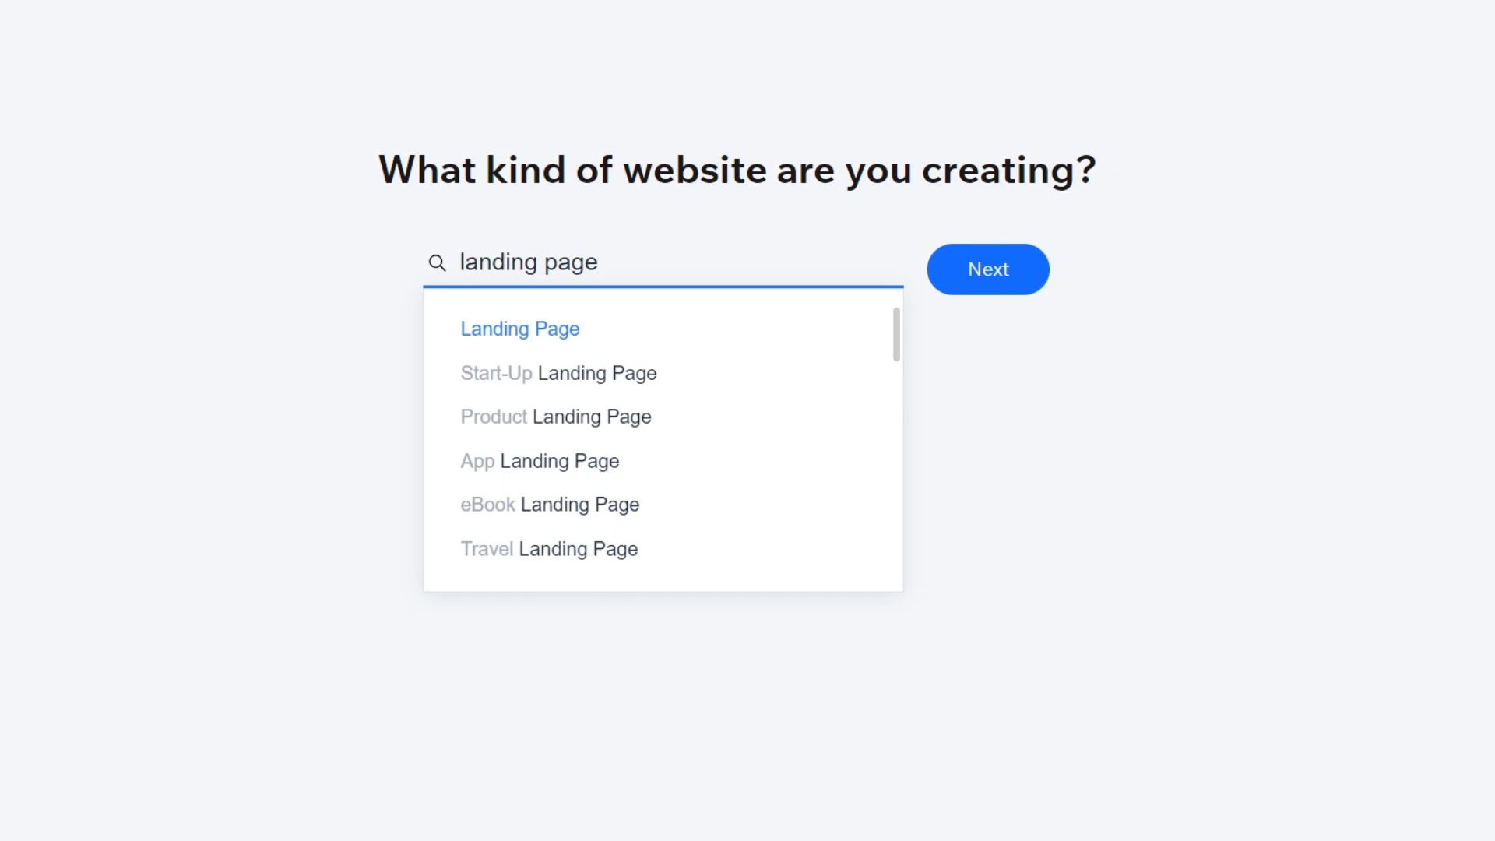
left_click(591, 418)
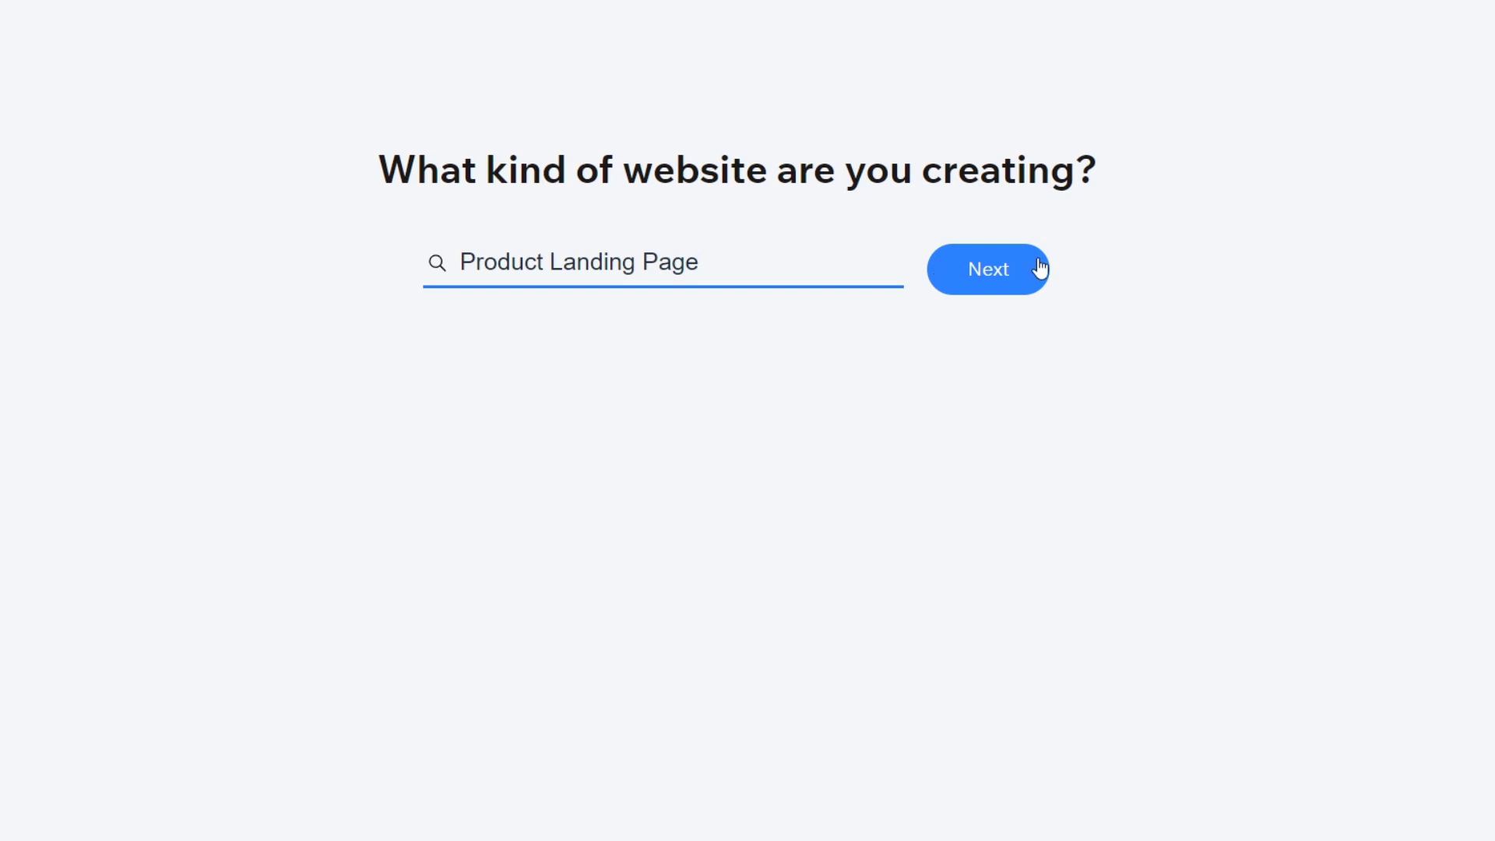
left_click(1038, 289)
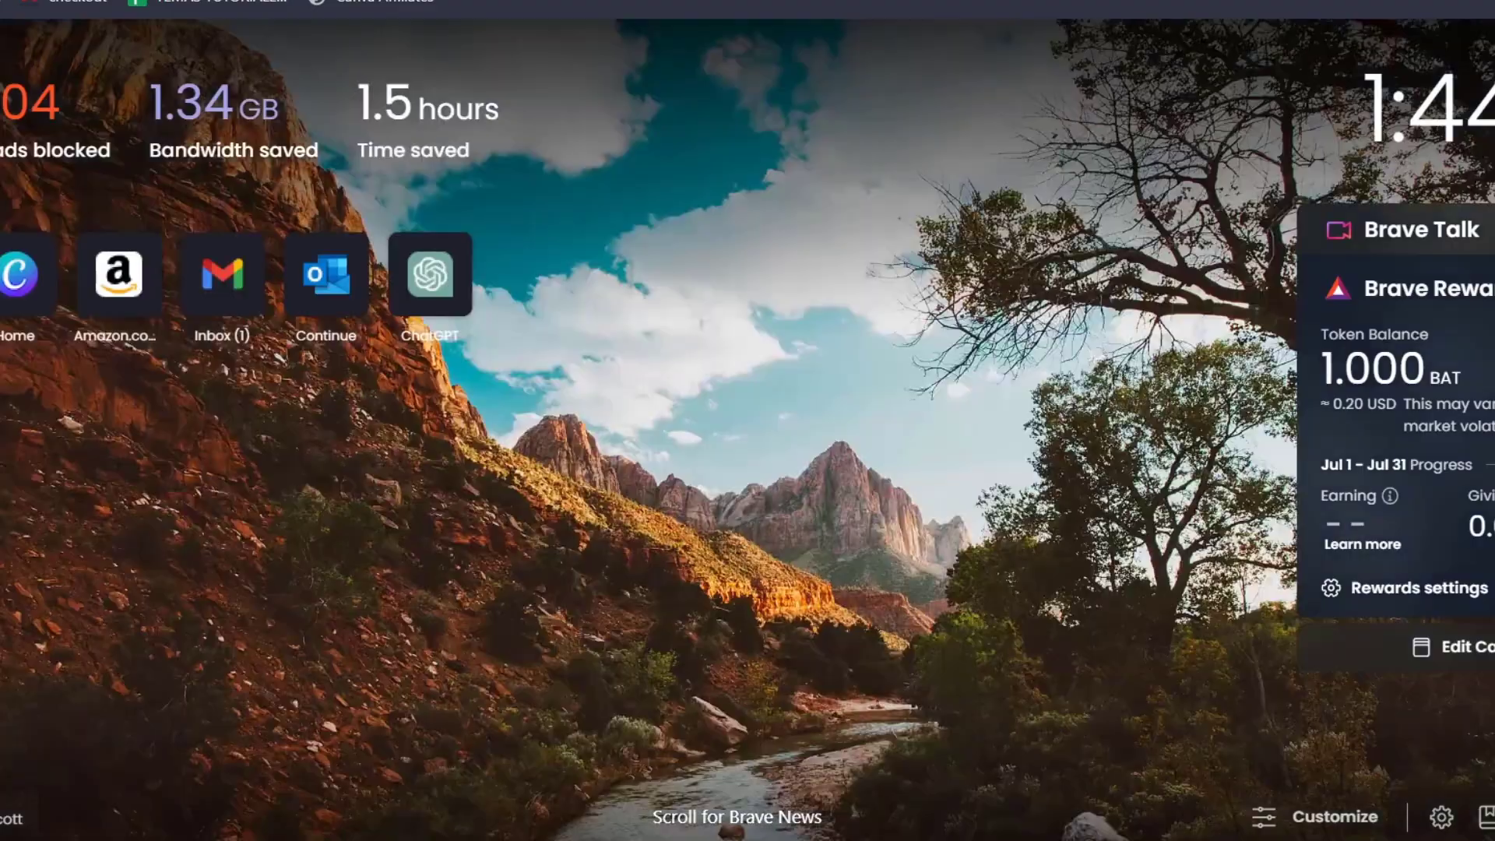
Open amazon.com in the browser and browse the home page's deals and product categories for a product idea.
type("amazon.com")
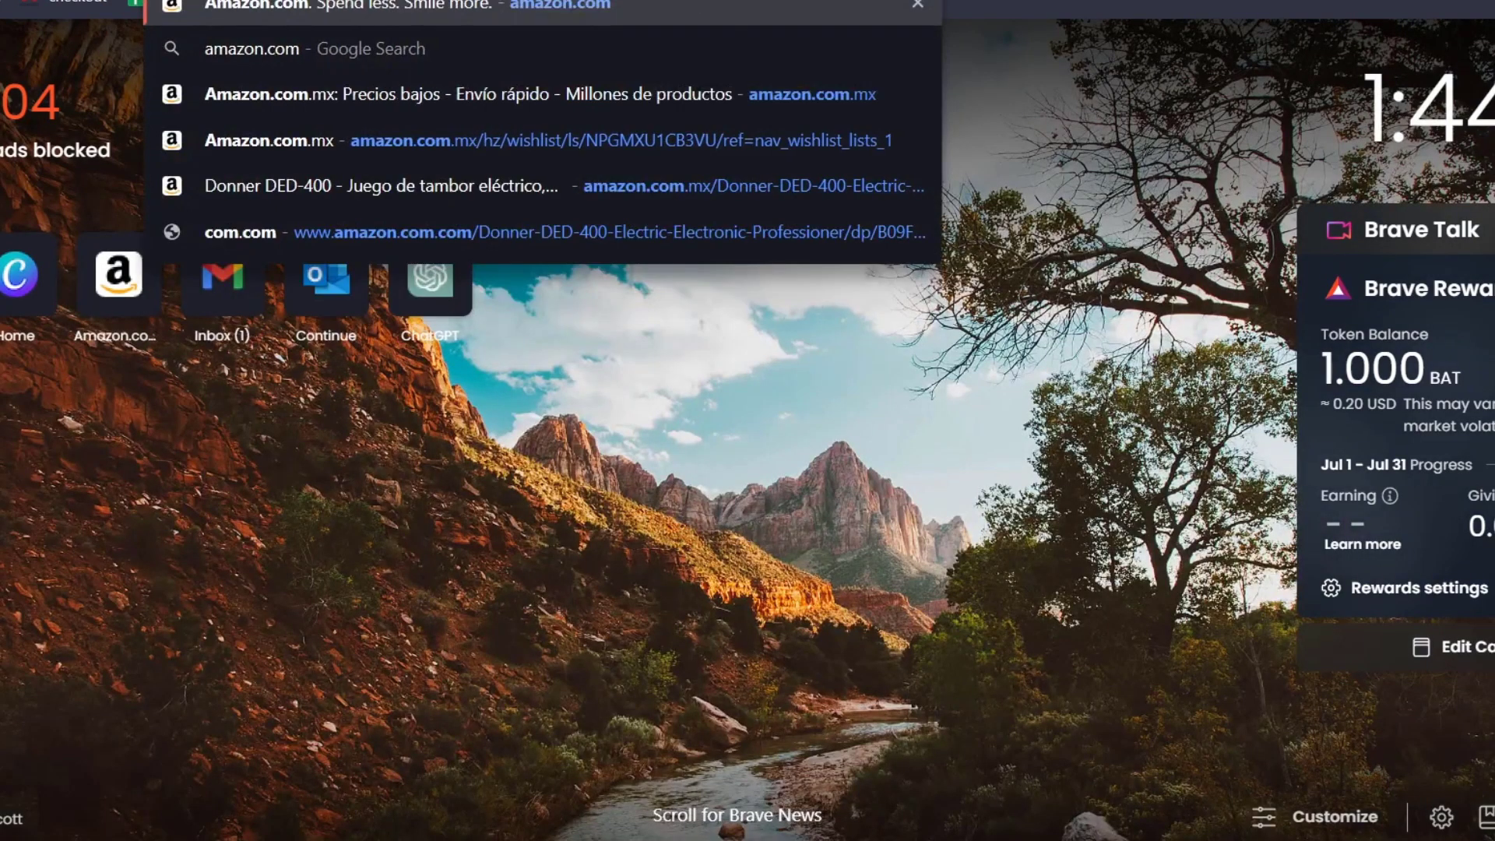
key("Return")
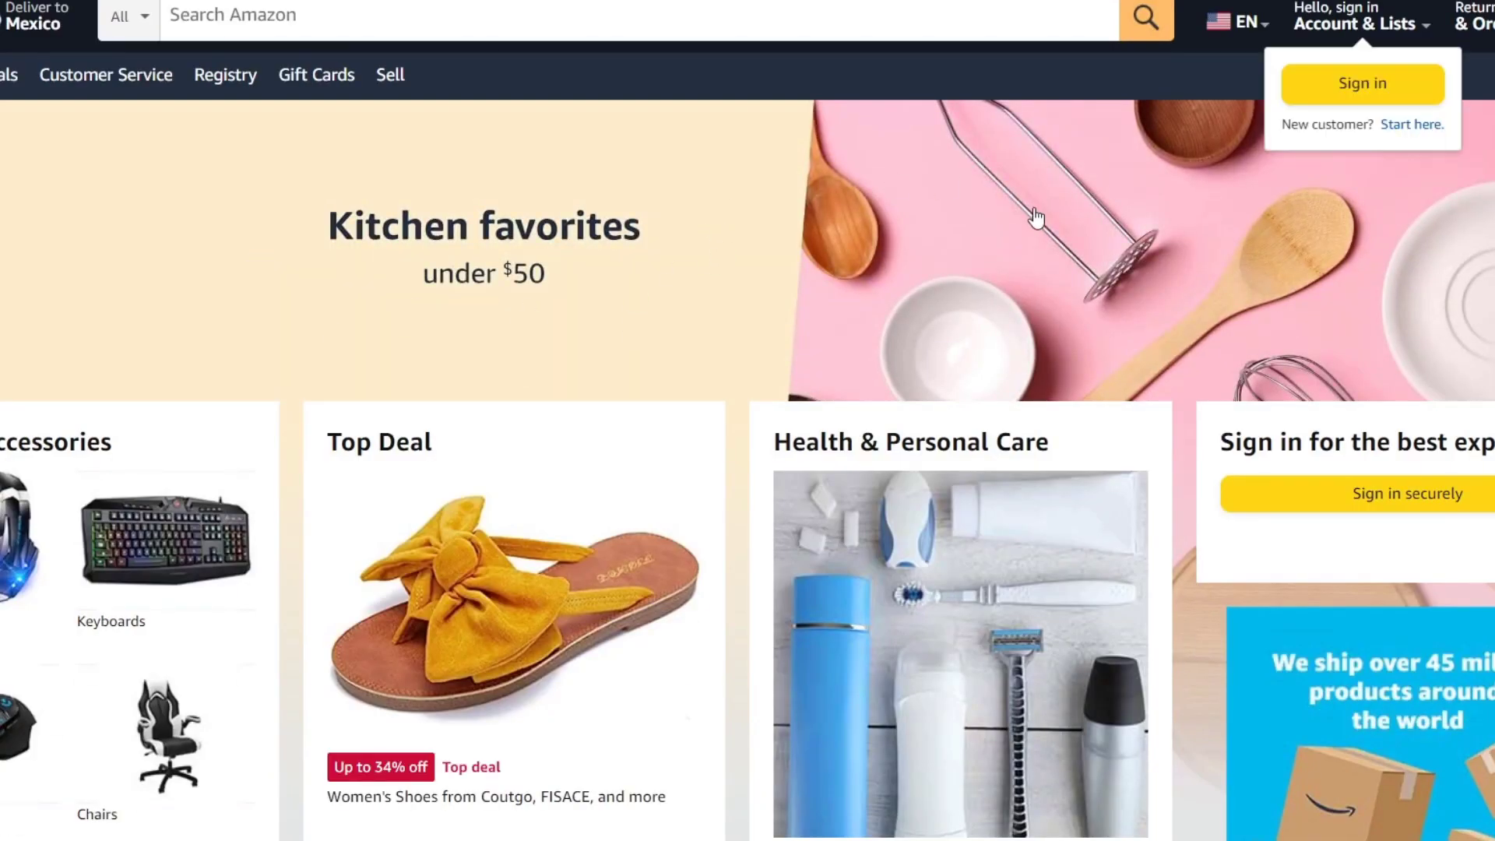
scroll(406, 320, "down", 10)
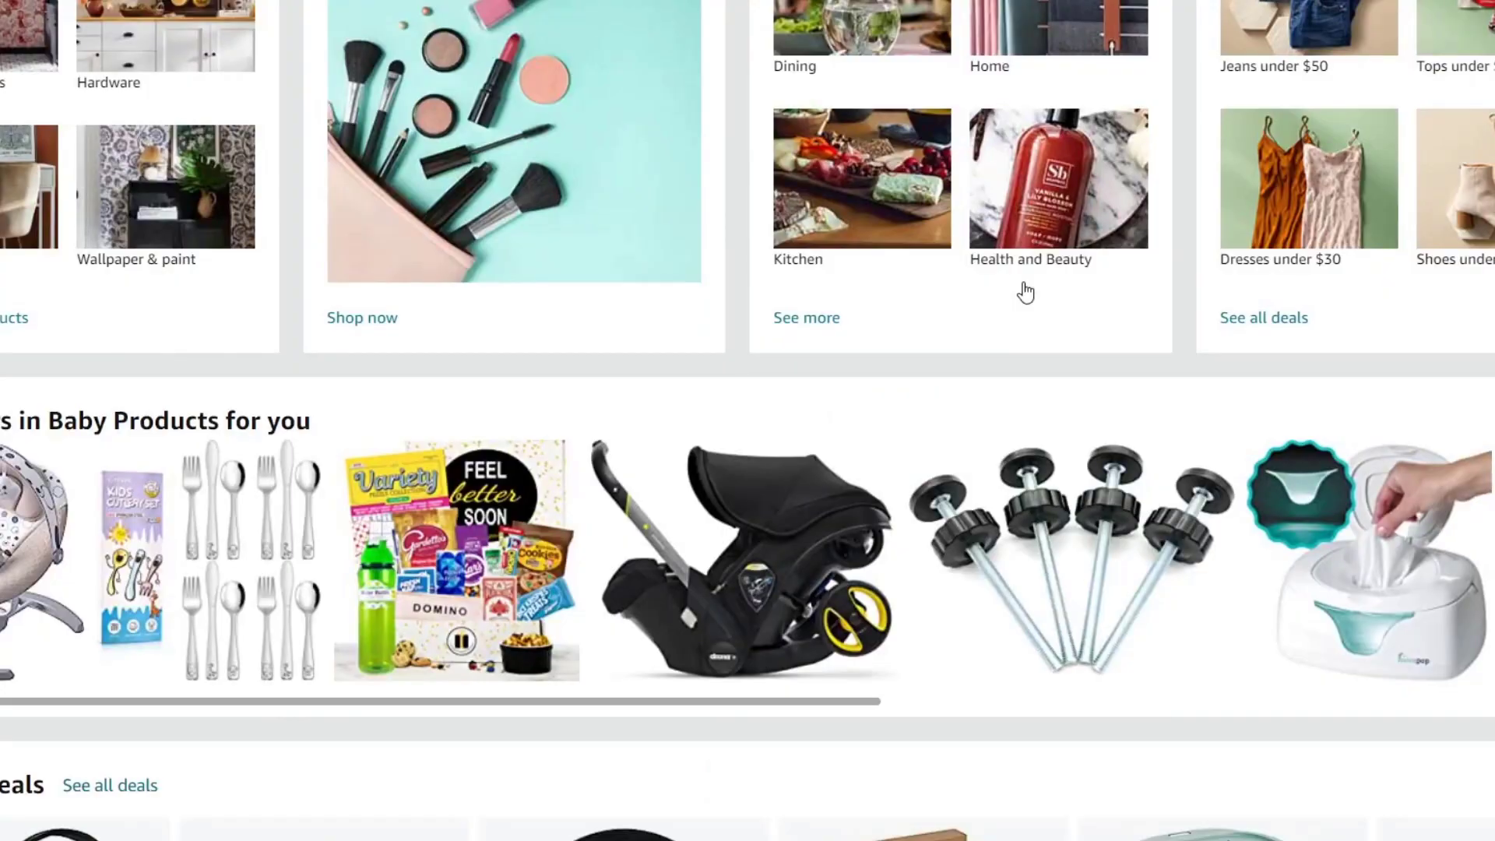
scroll(1026, 293, "down", 4)
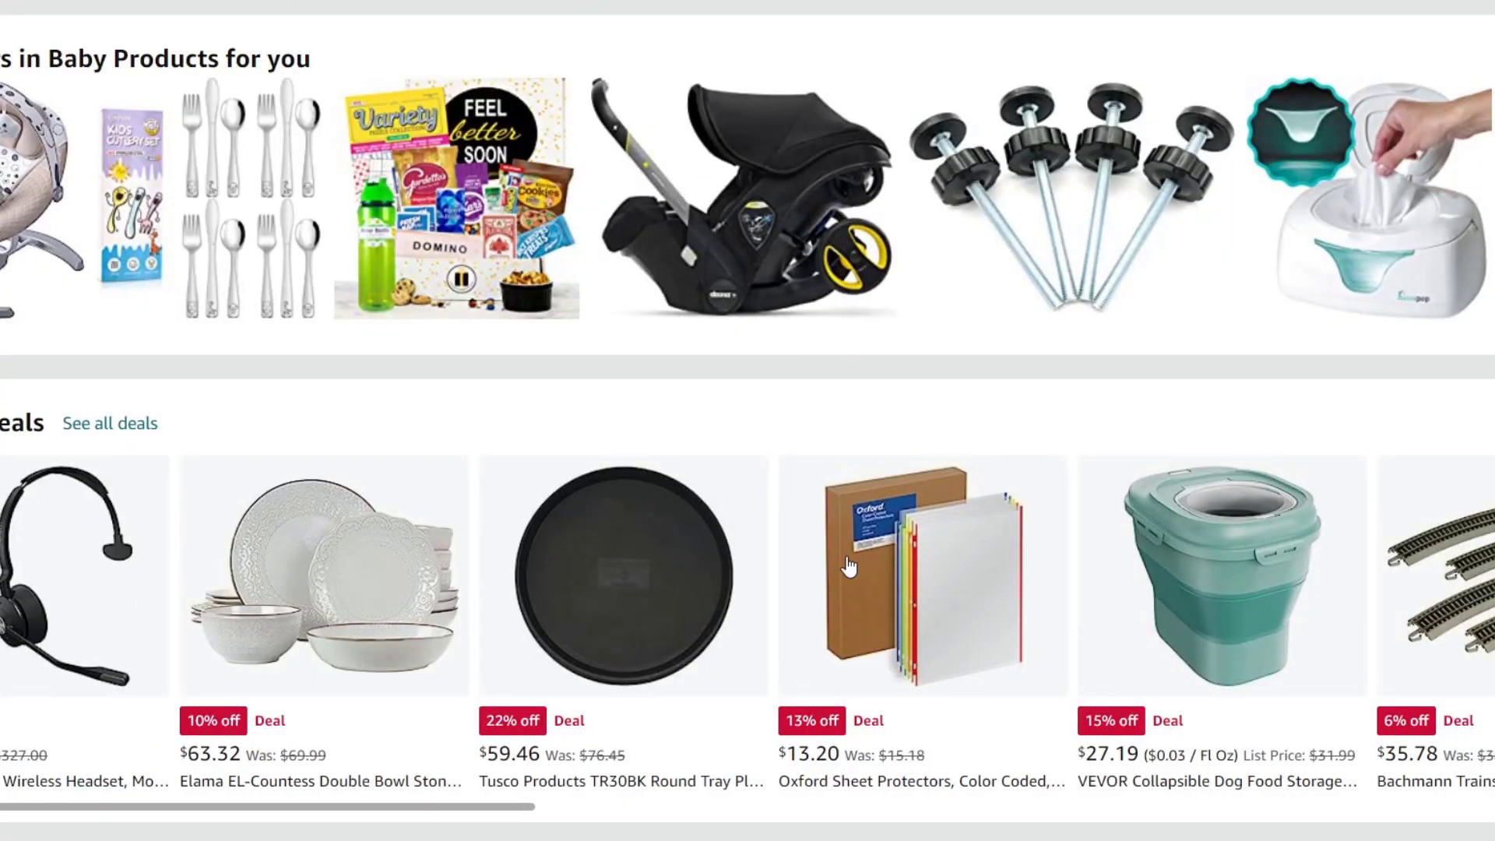
scroll(864, 662, "down", 4)
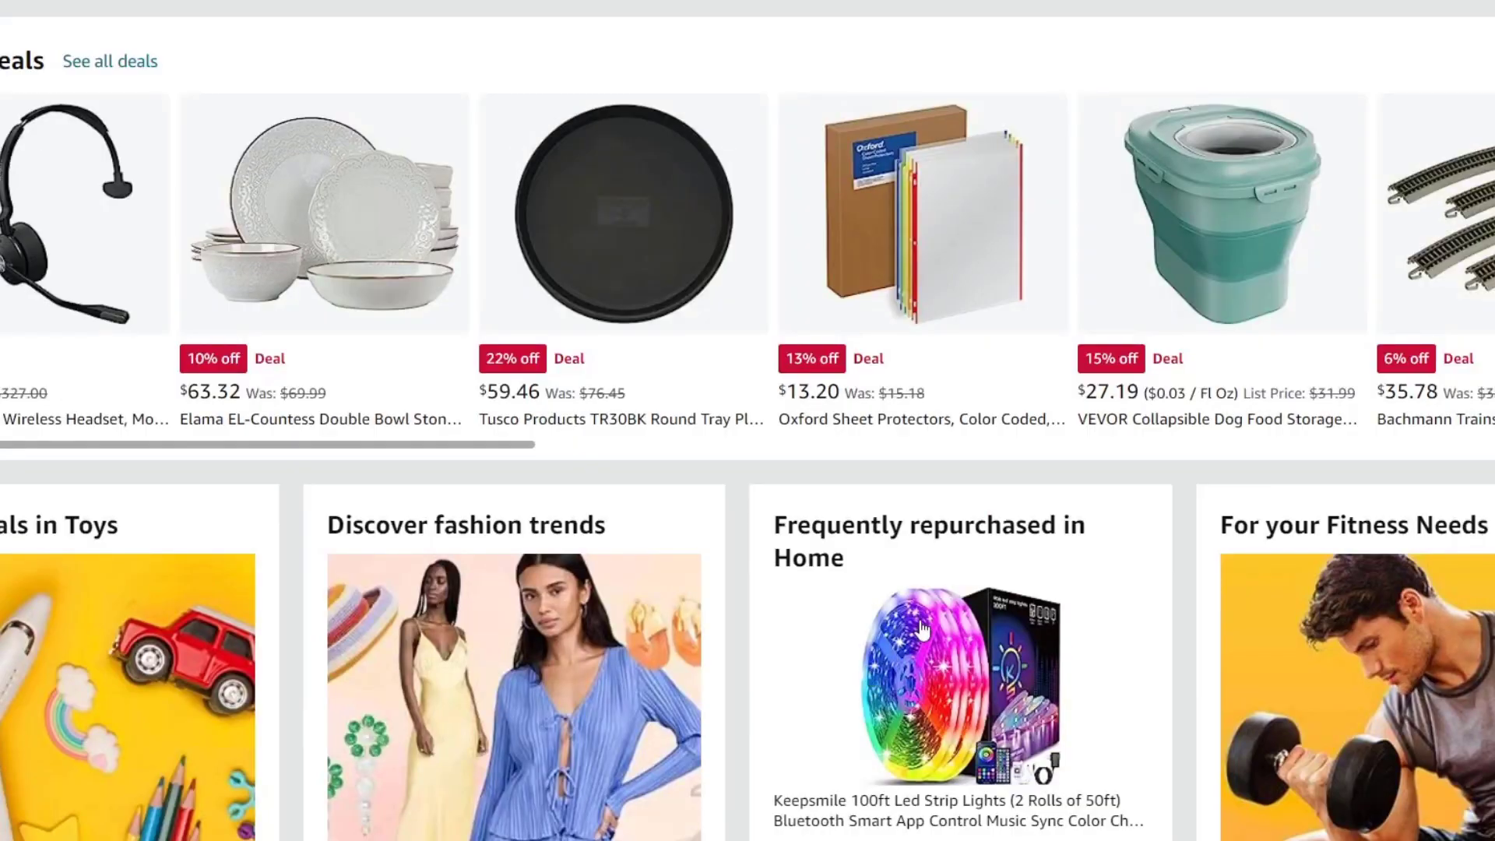
scroll(921, 630, "down", 12)
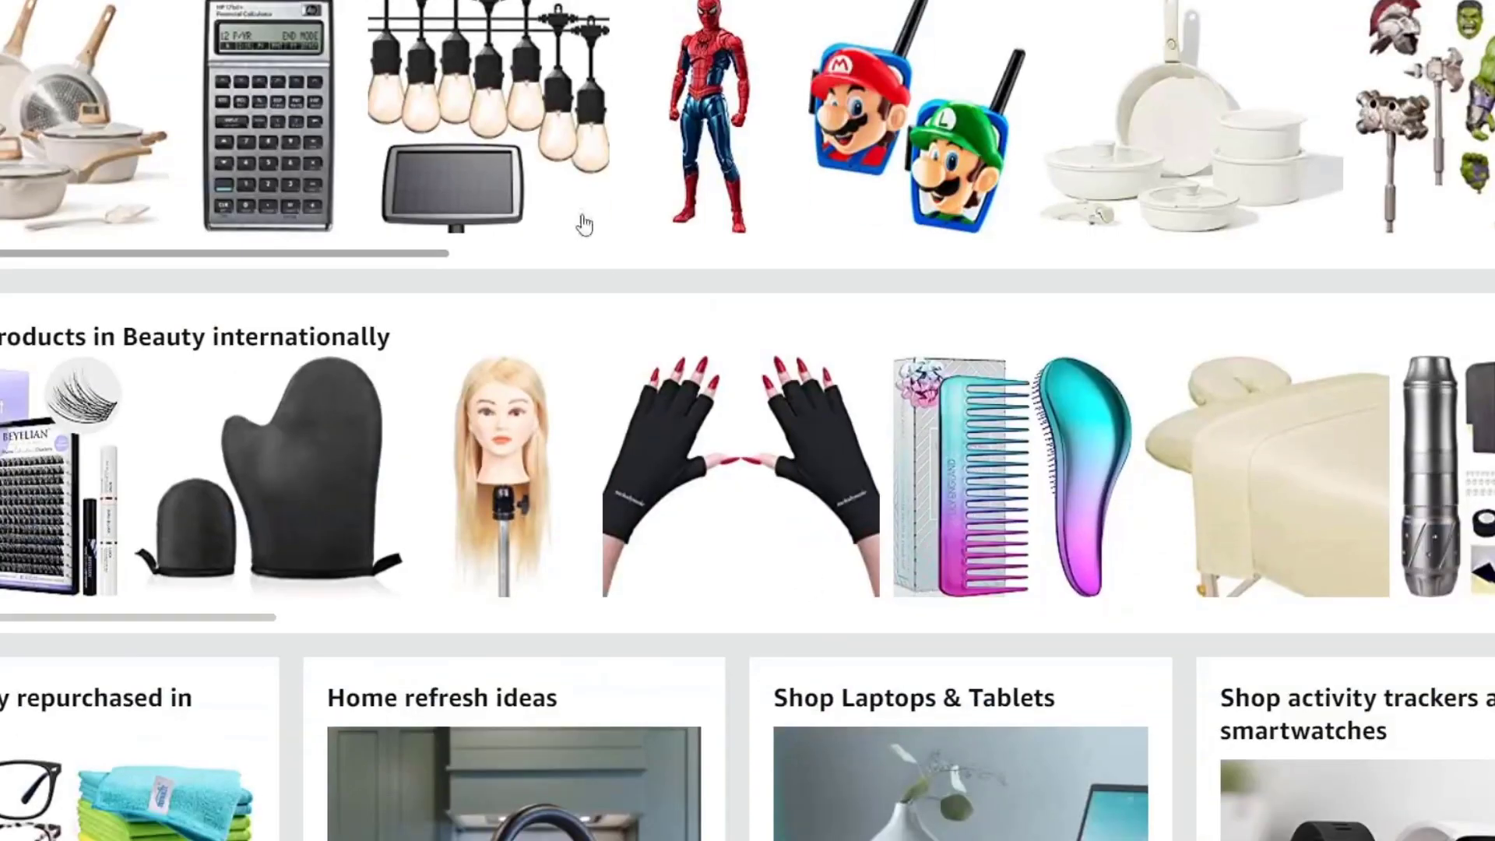
scroll(804, 560, "down", 4)
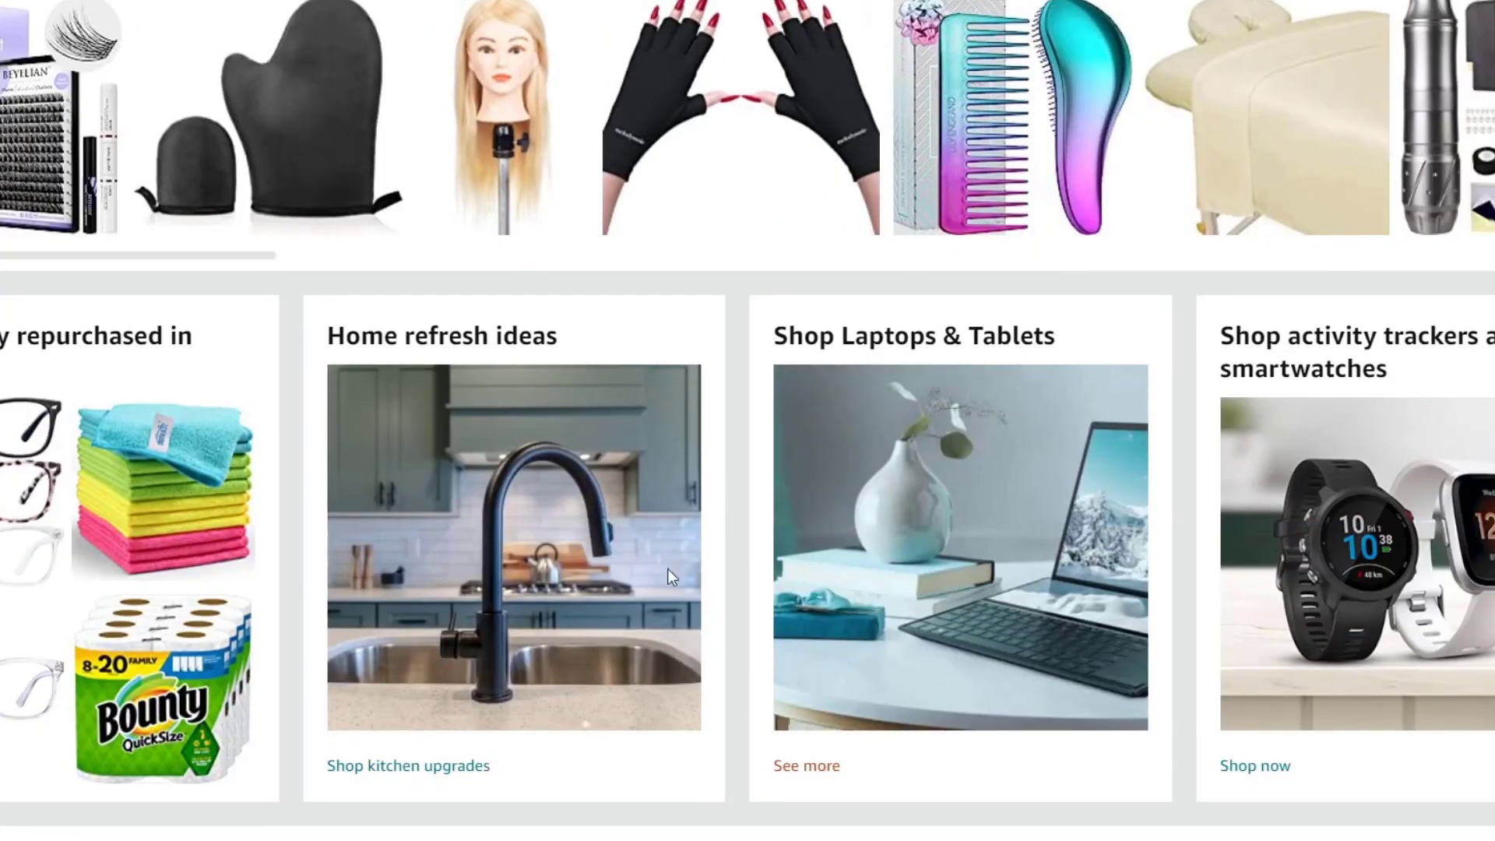
Open the kitchen upgrades under Home refresh ideas and view the GE Profile Opal 1.0 Nugget Ice Maker page.
left_click(593, 576)
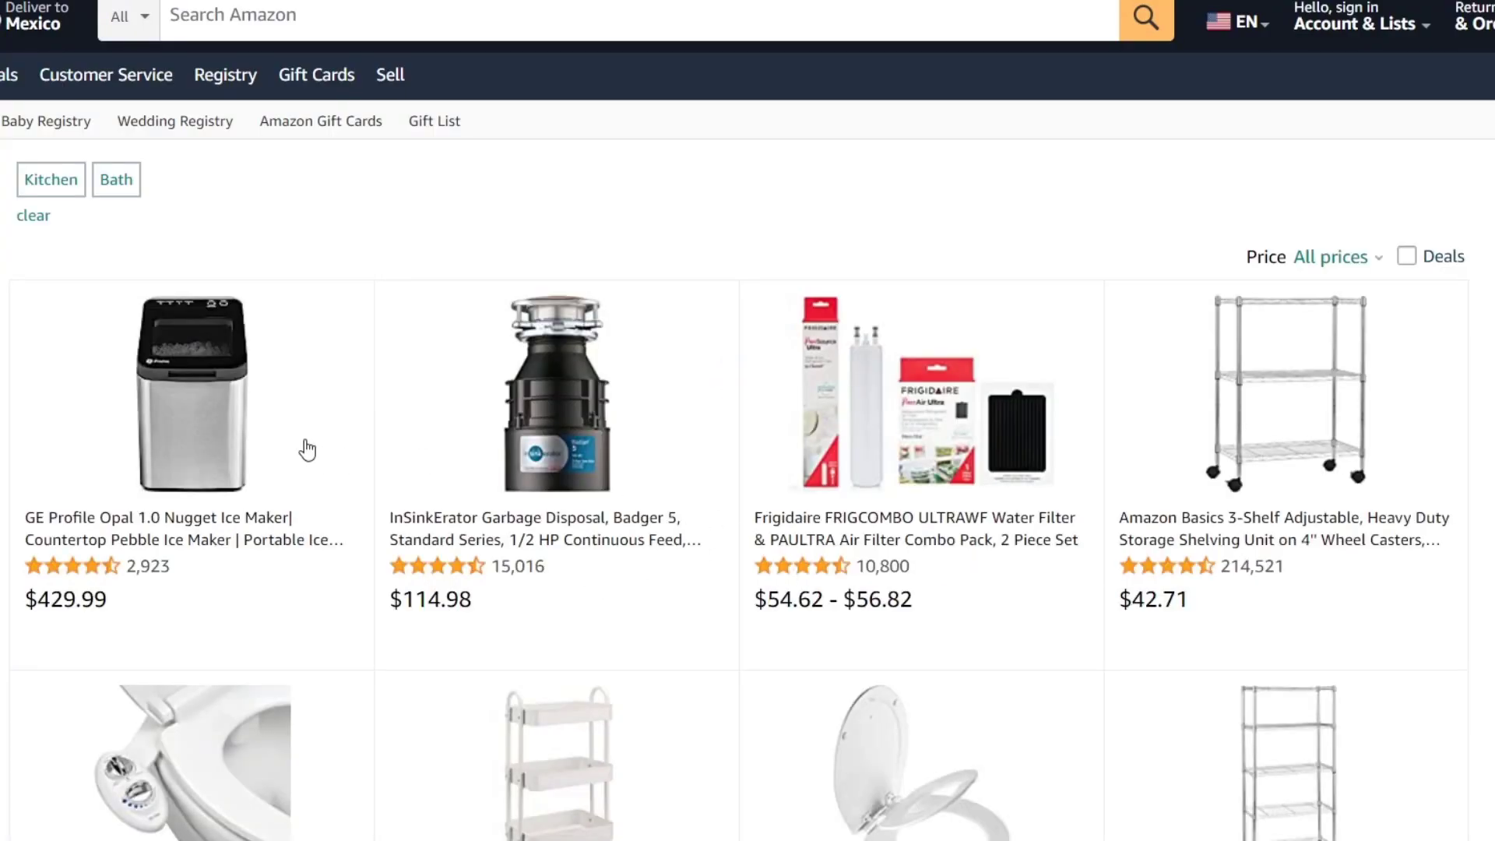
left_click(192, 393)
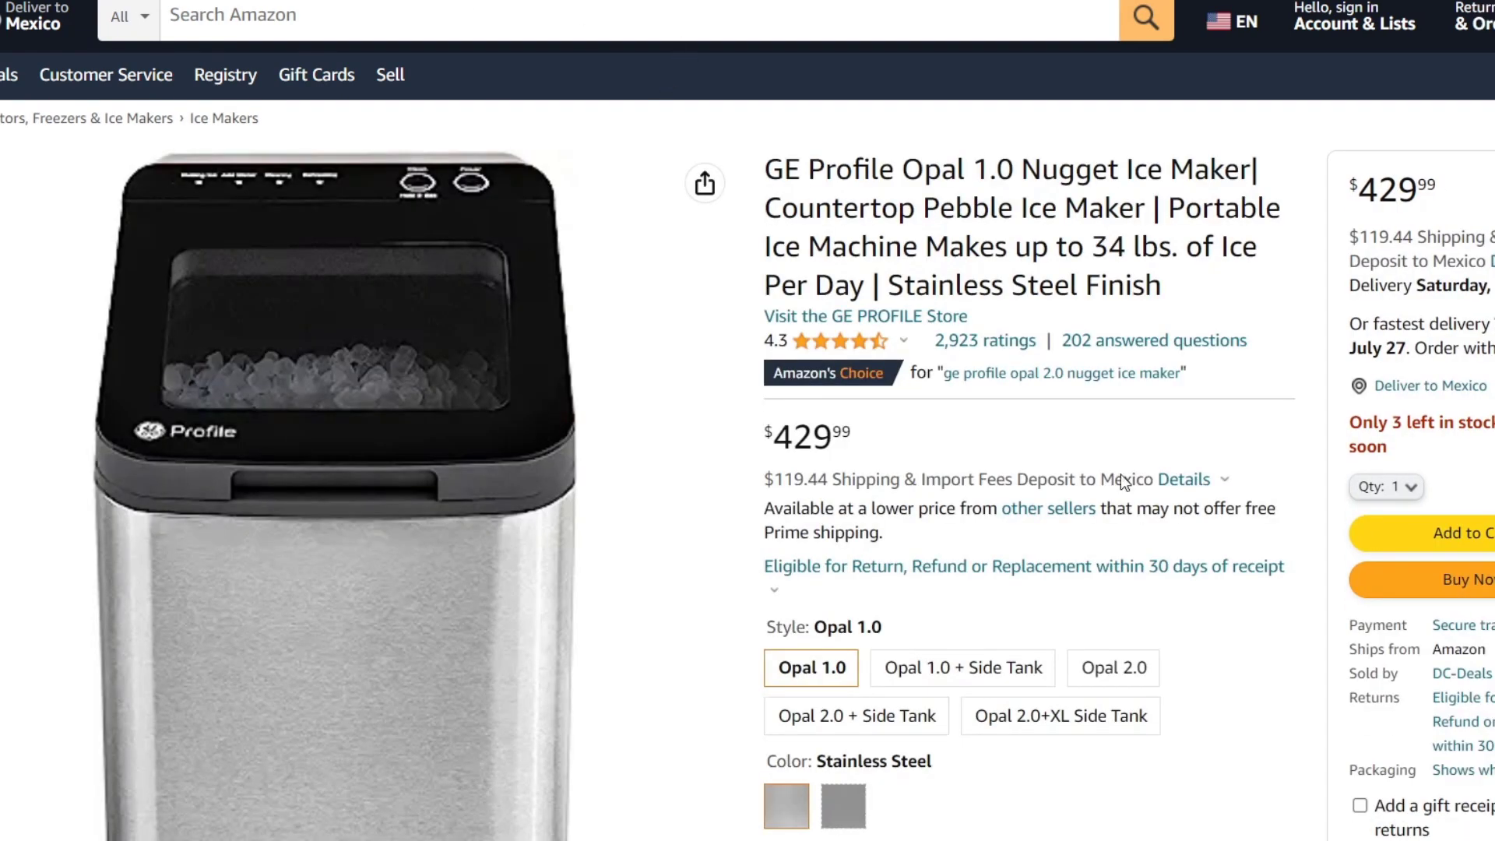
scroll(1211, 650, "down", 5)
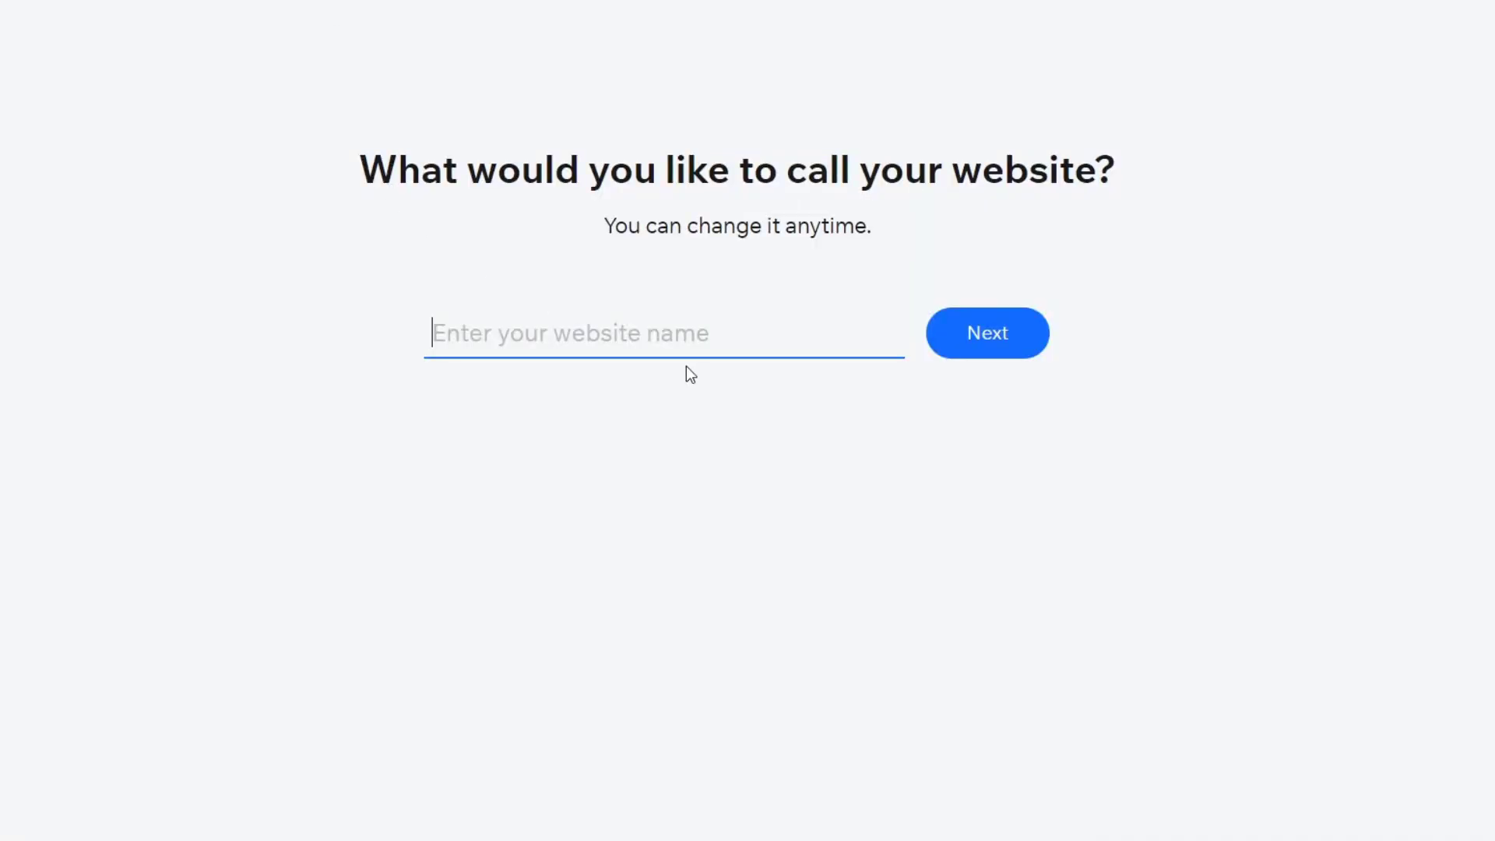
Return to the Wix site setup and name the website "opal countertop".
left_click(673, 341)
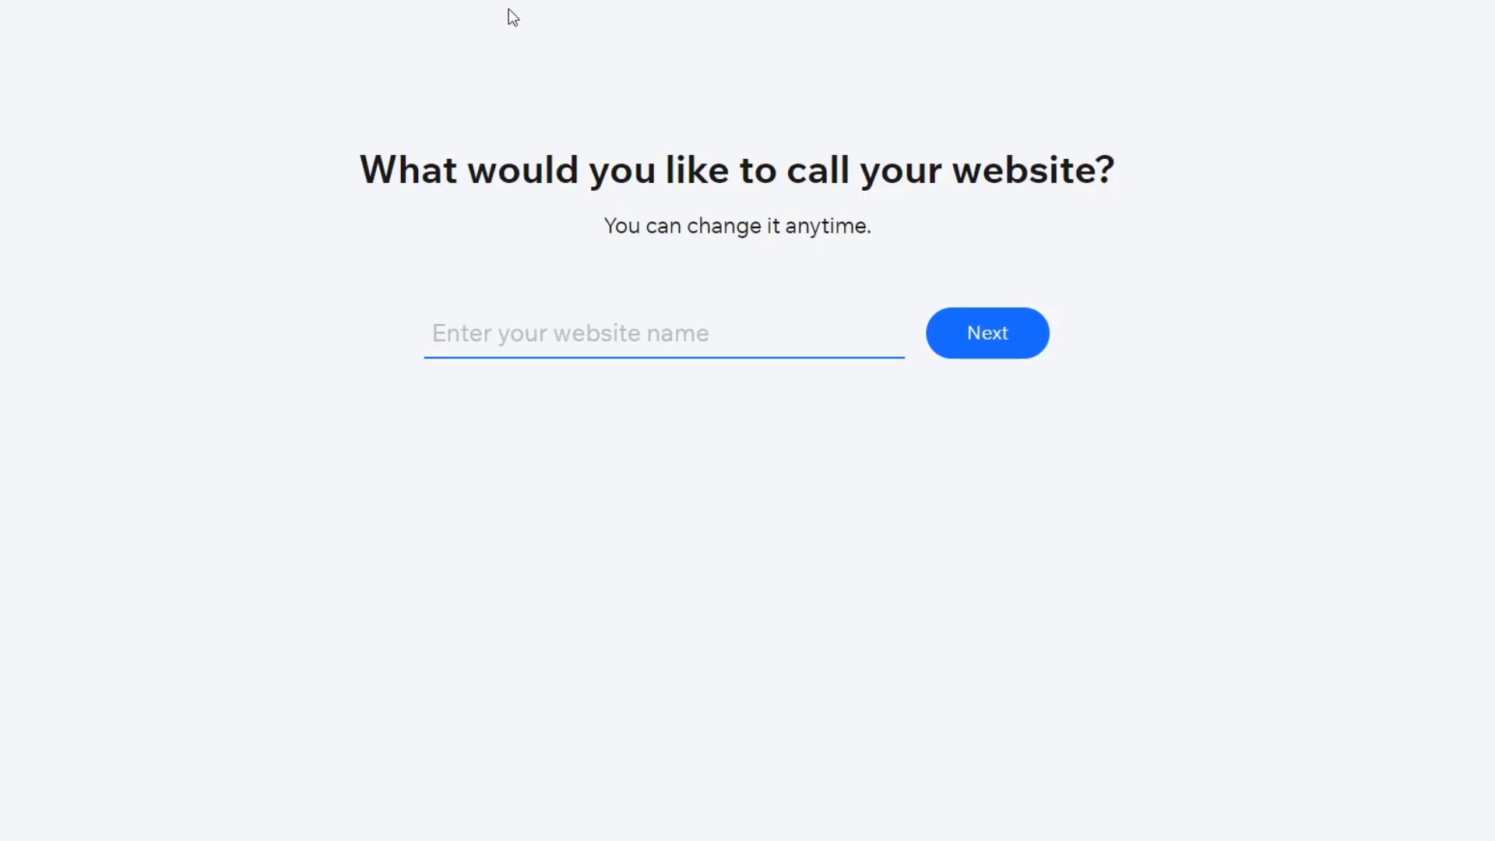
type("opa")
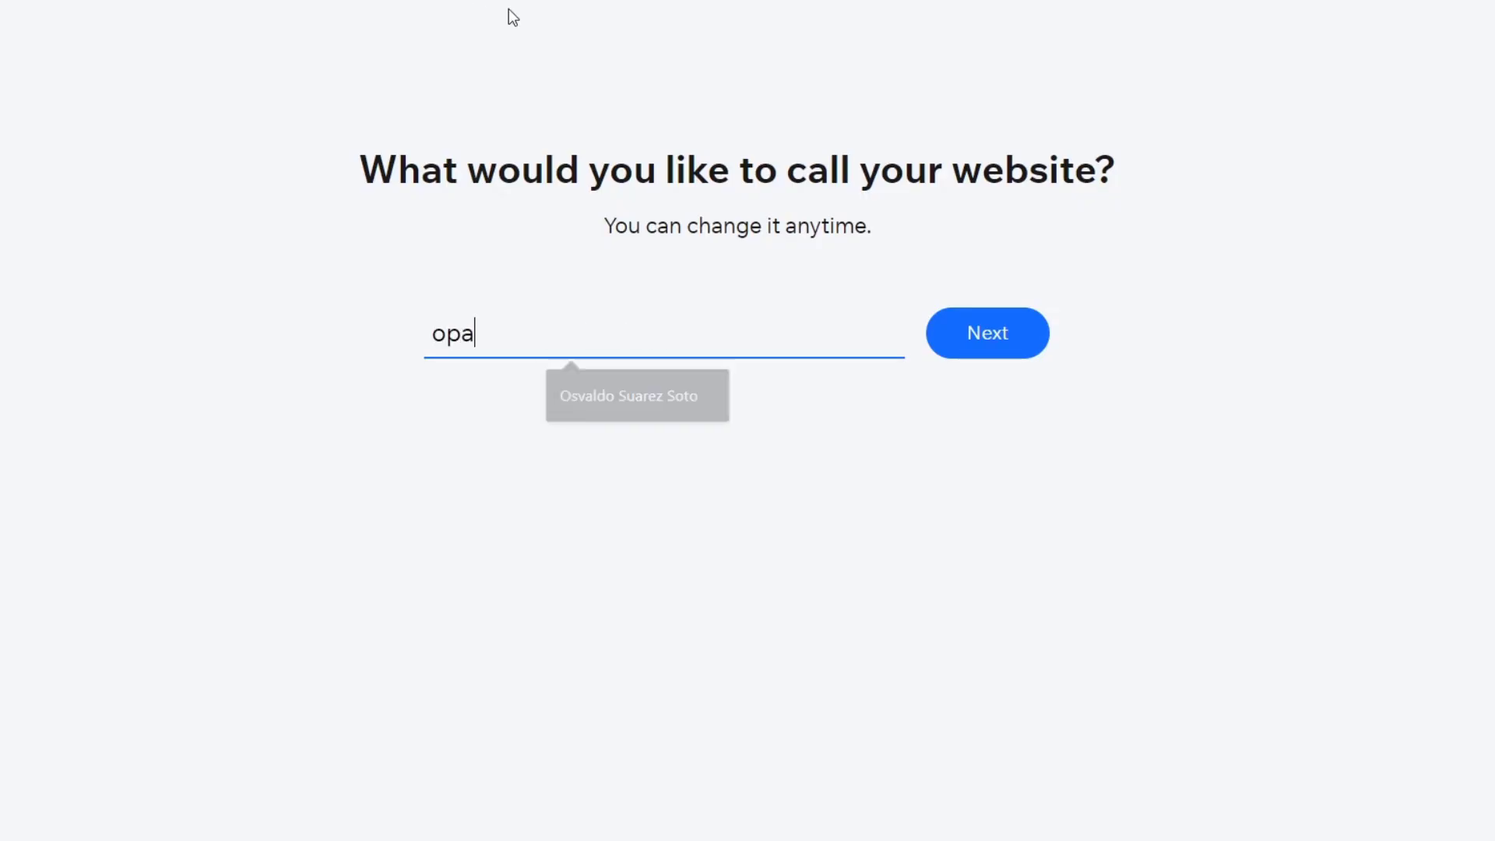
type("l counterto")
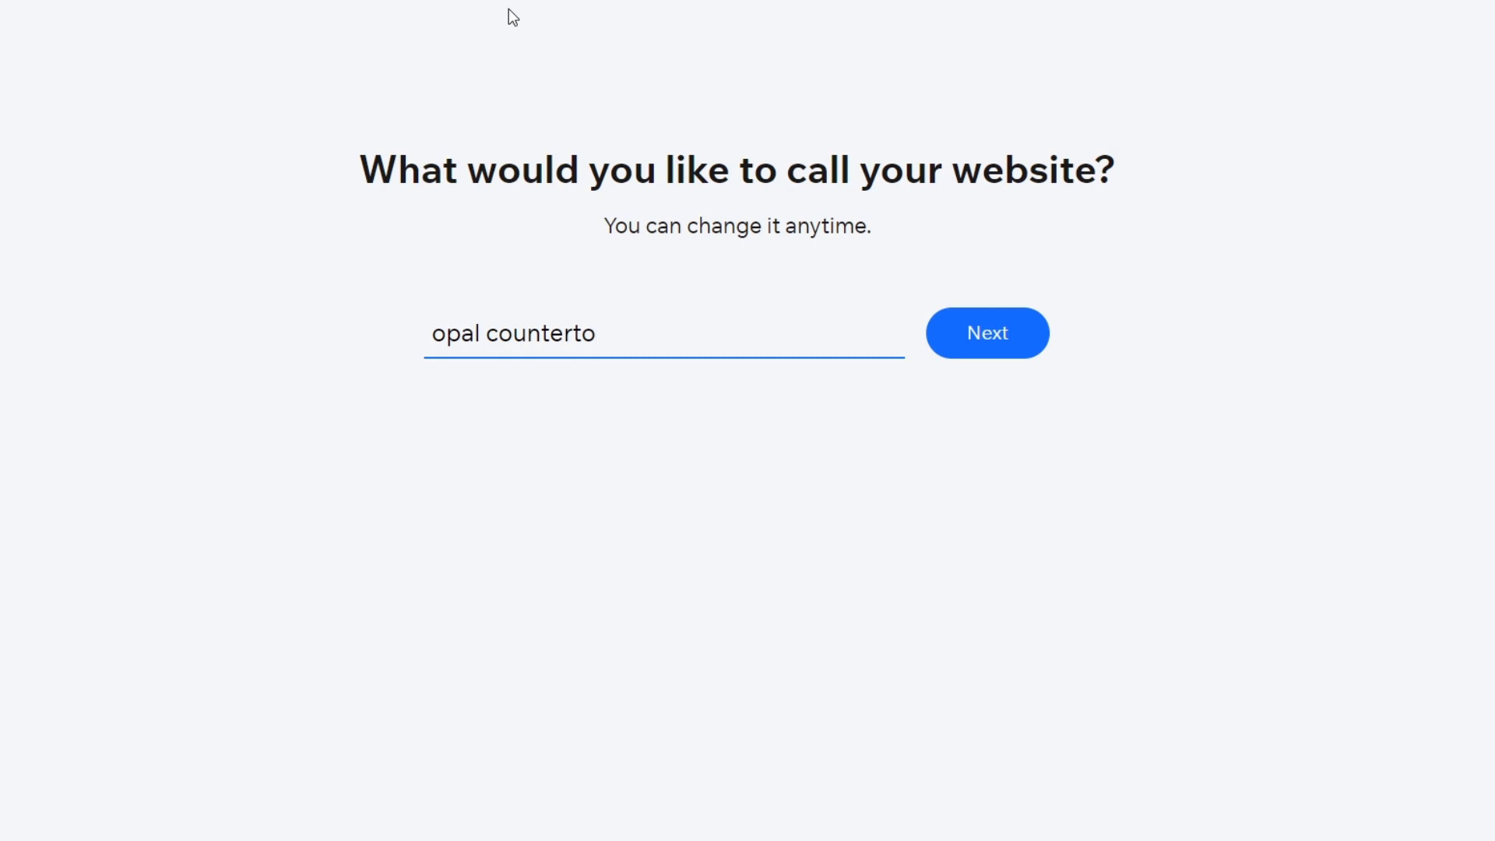
type("p")
left_click(968, 352)
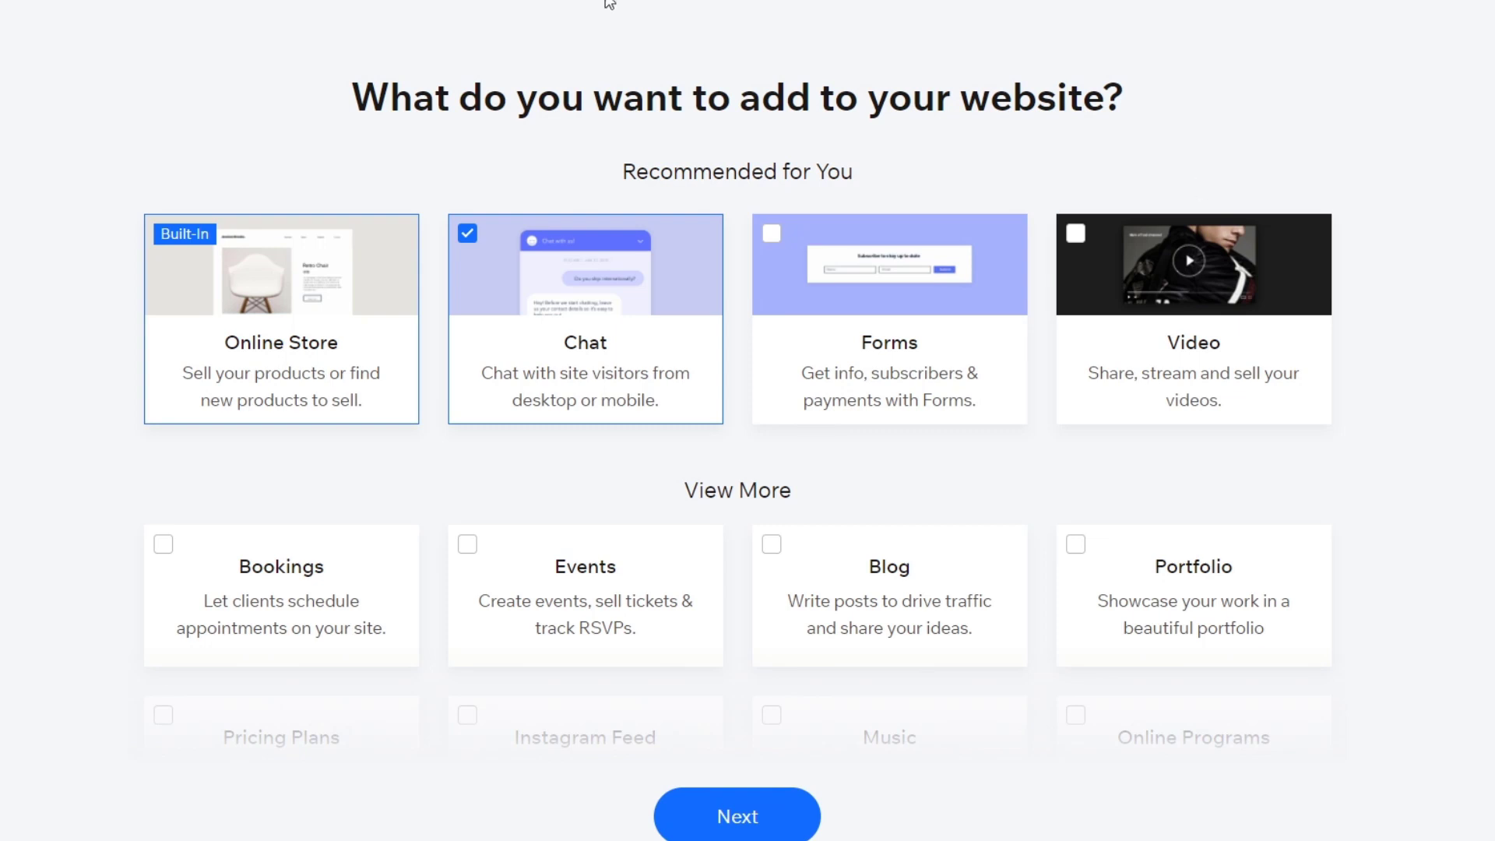
Review the features that can be added to the website and continue with Online Store and Chat selected.
mouse_move(327, 338)
scroll(1229, 563, "down", 5)
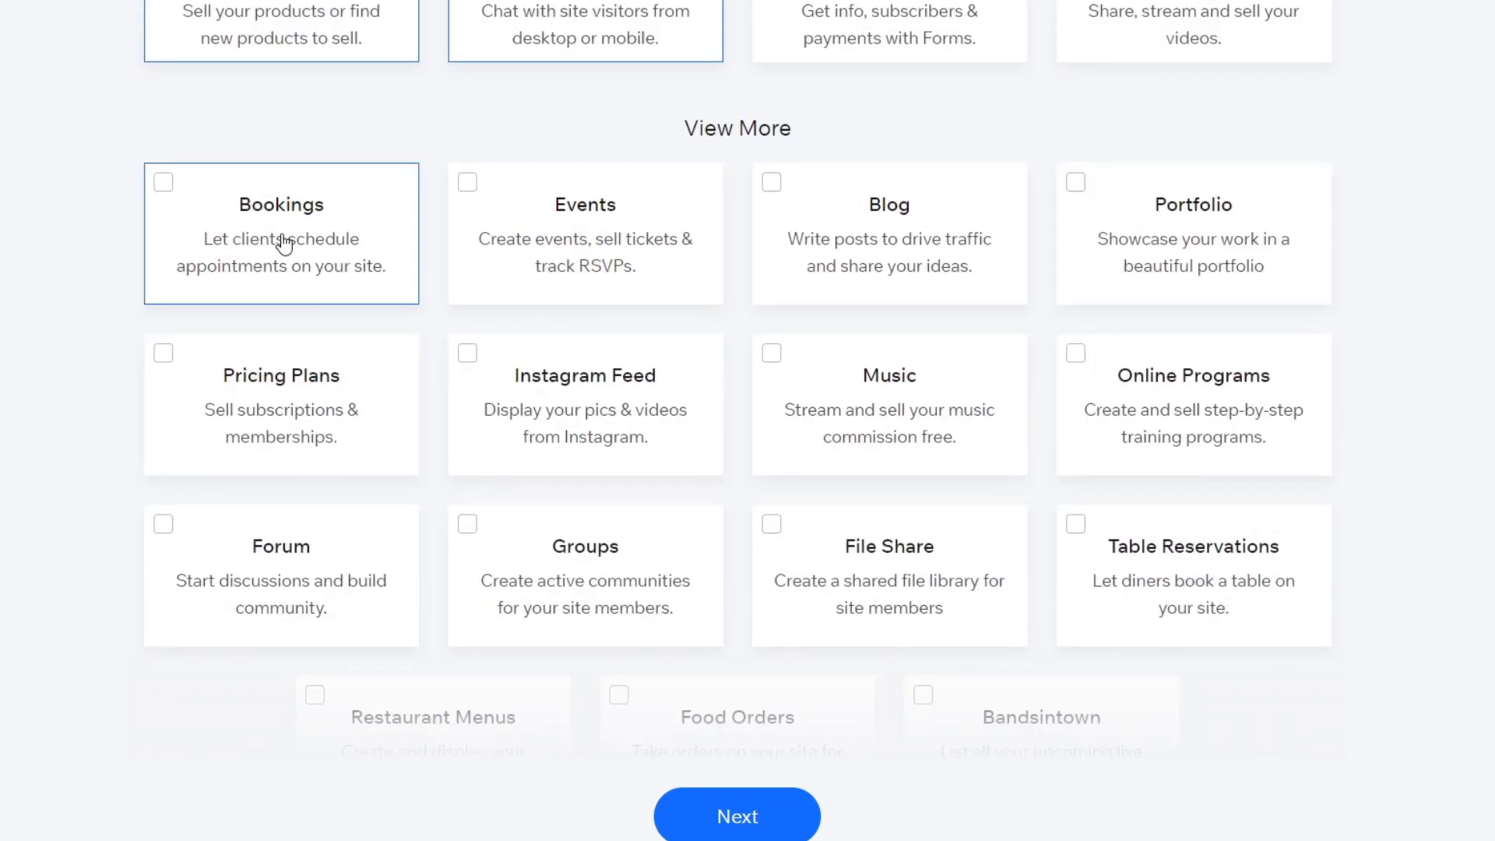
scroll(829, 454, "down", 2)
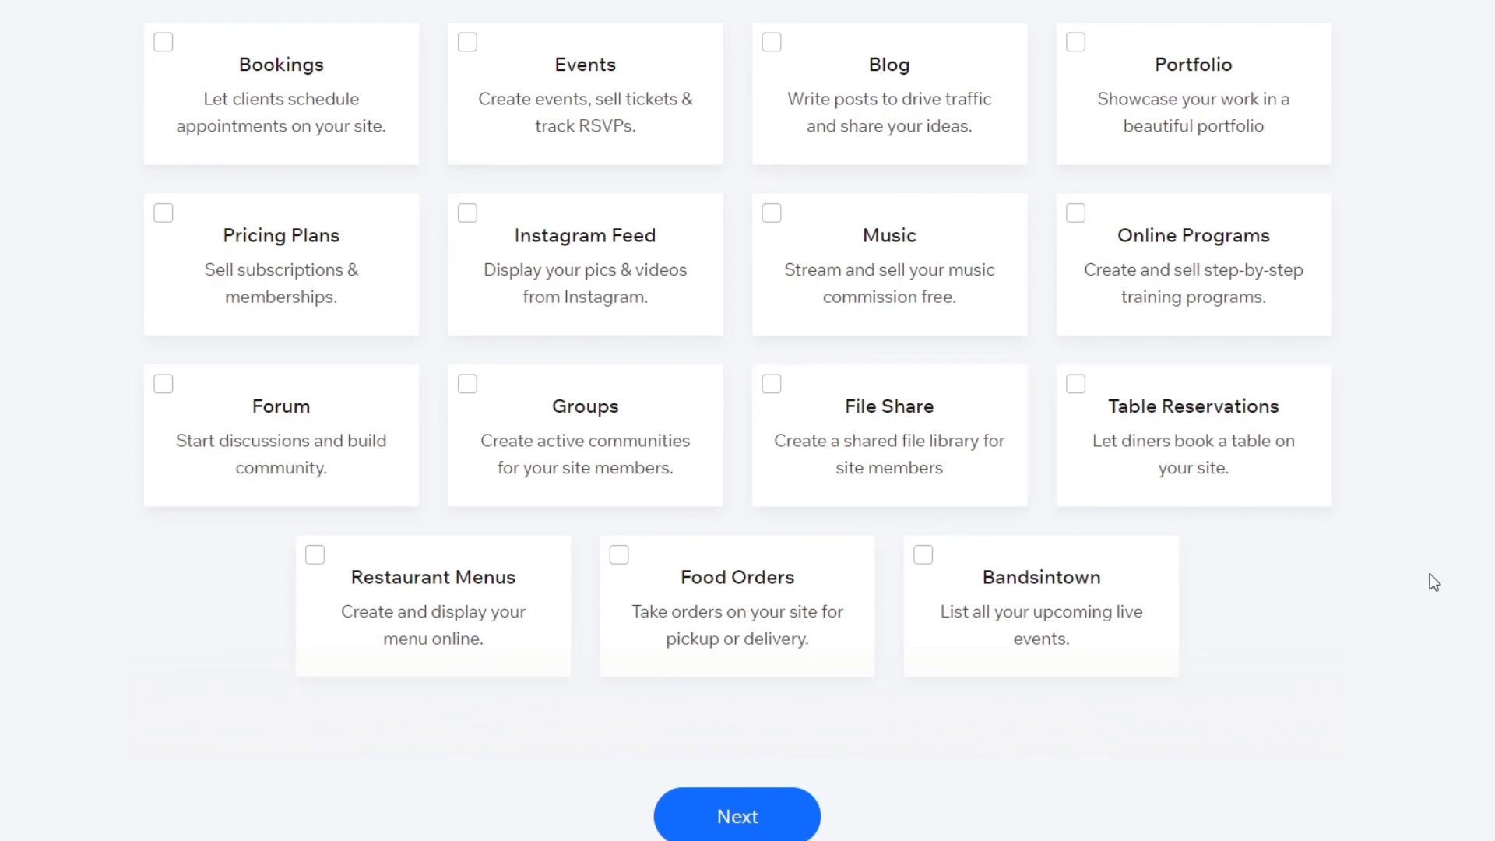
scroll(1435, 583, "up", 7)
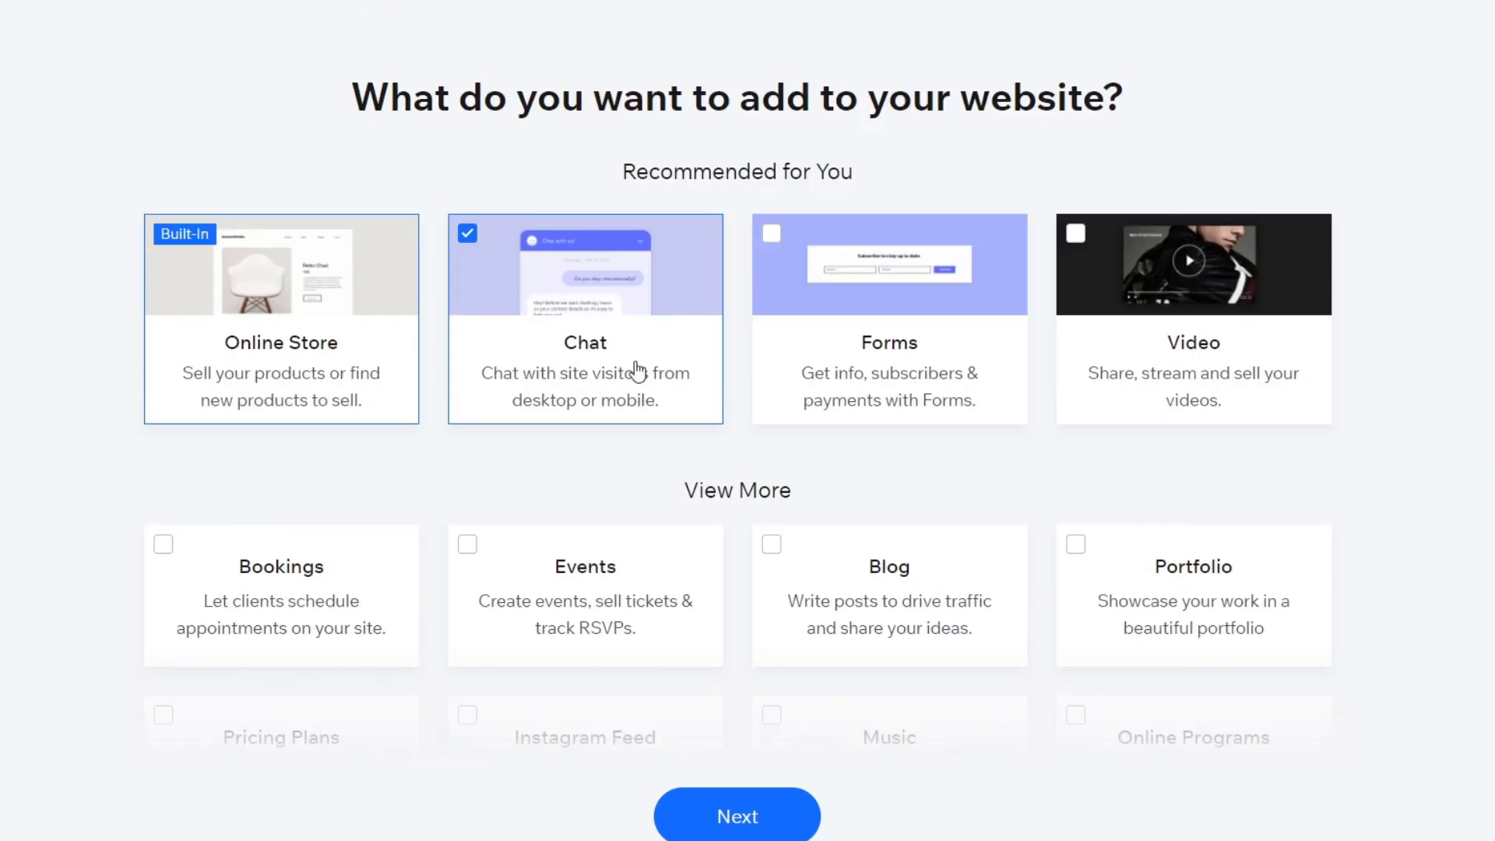
mouse_move(243, 289)
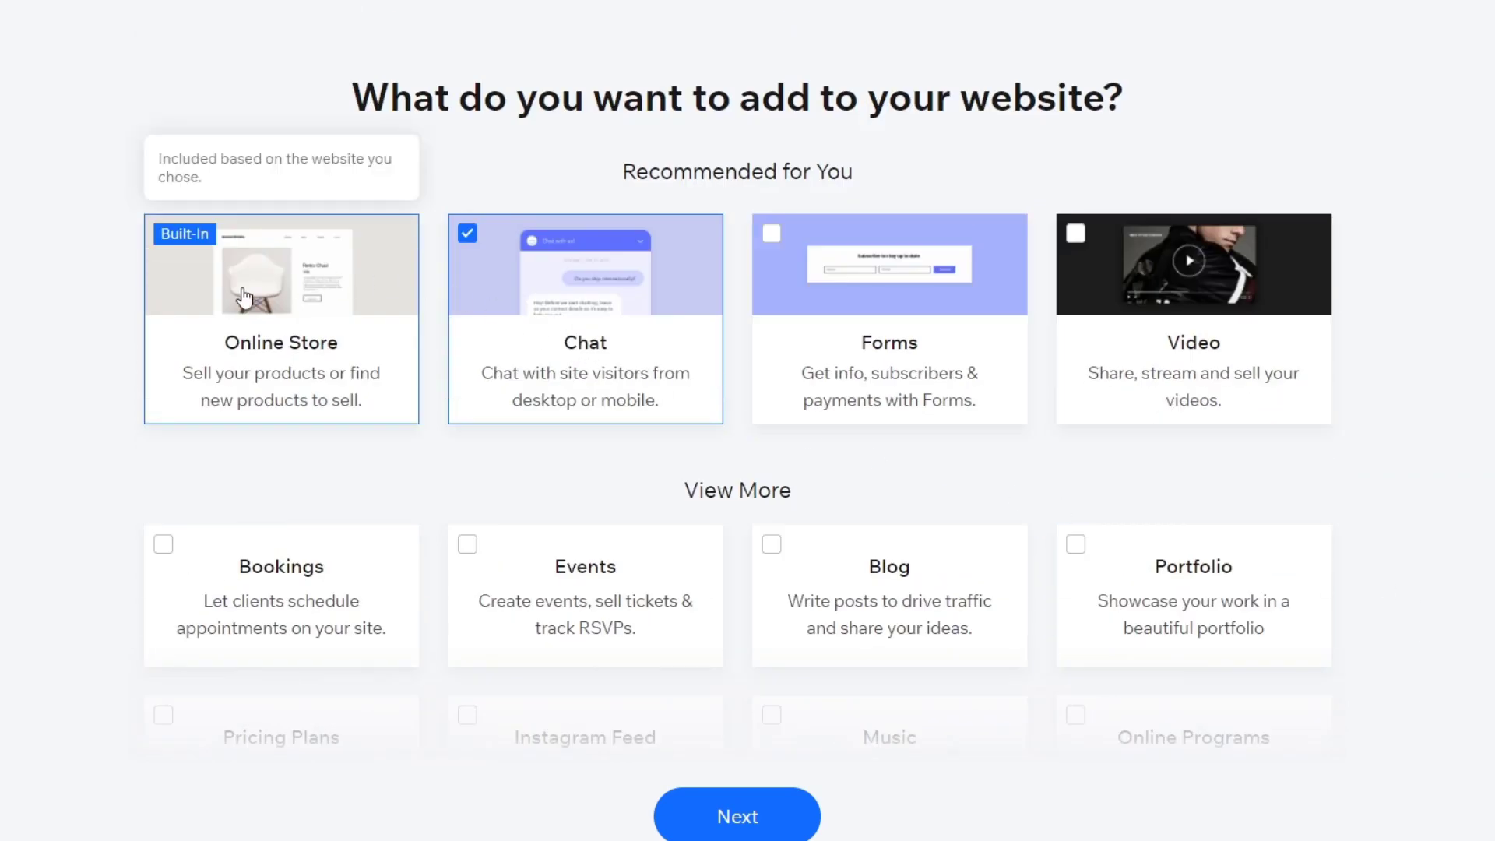
left_click(708, 830)
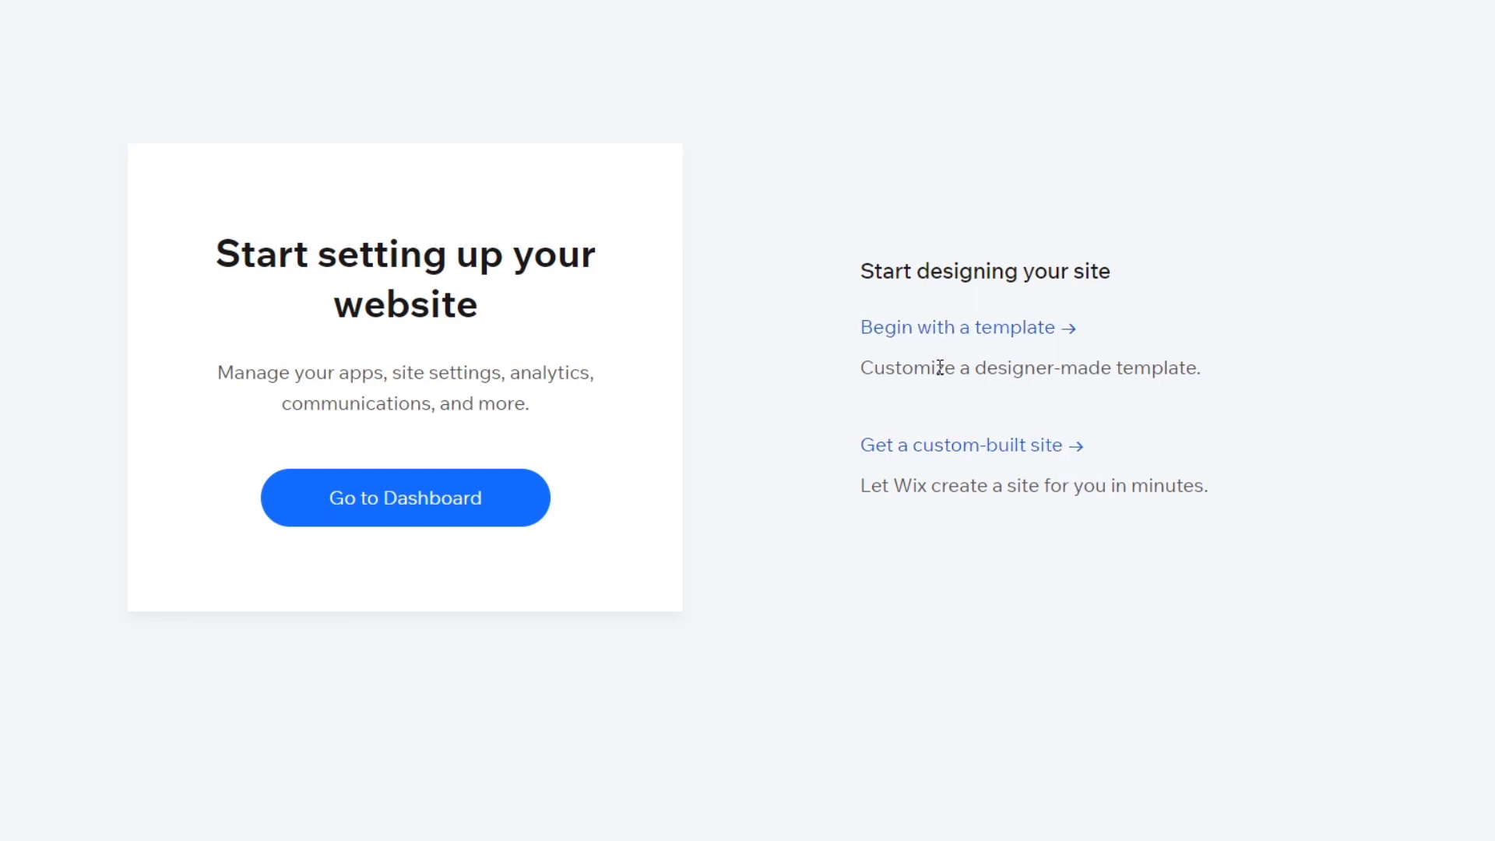
Choose to get a custom-built site and upload the PNG image "humans (1)" as its logo.
left_click(1029, 455)
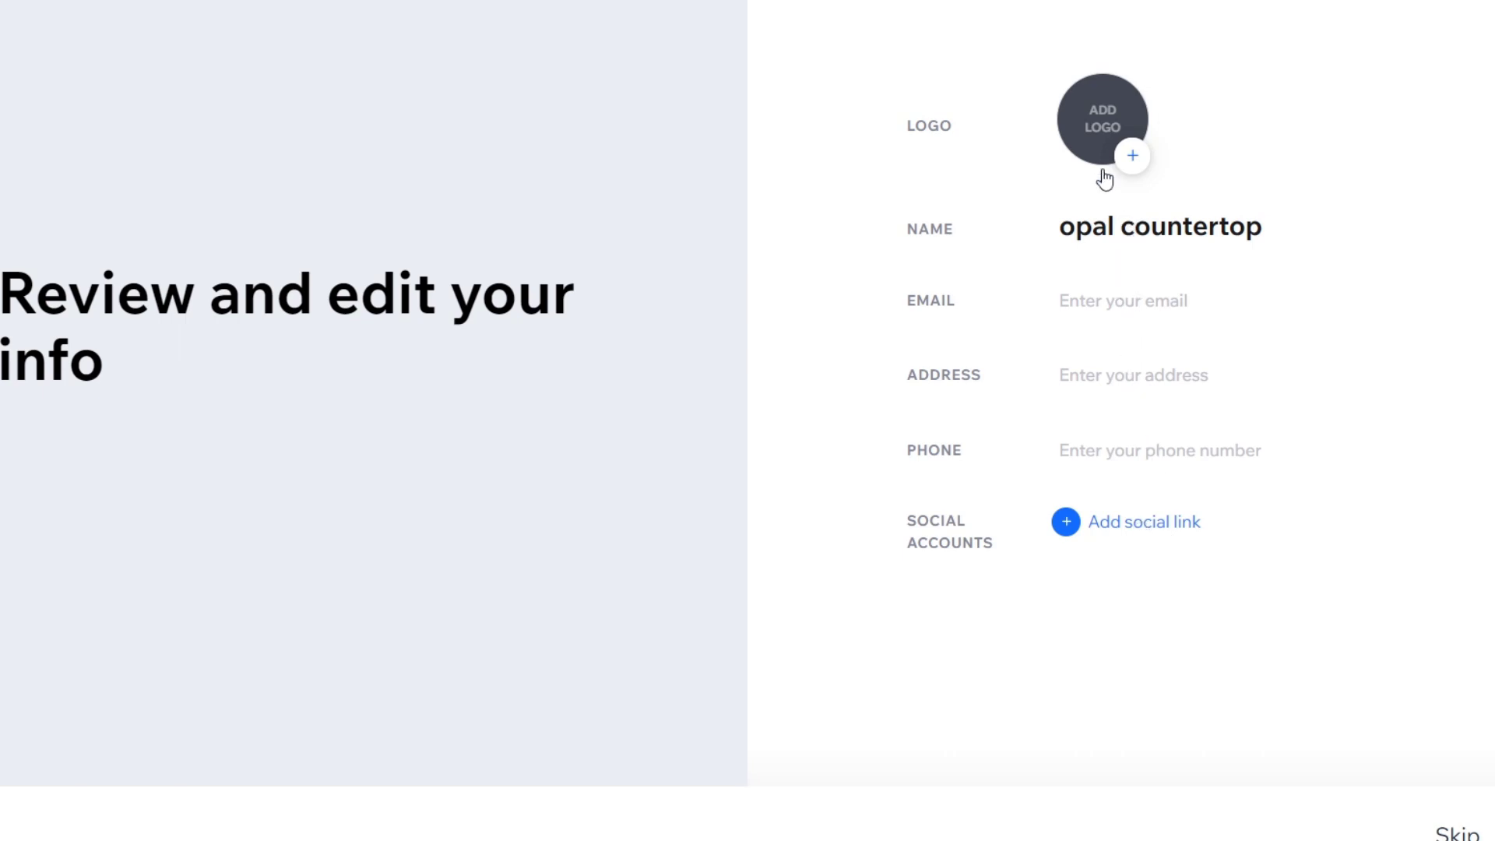
left_click(1142, 165)
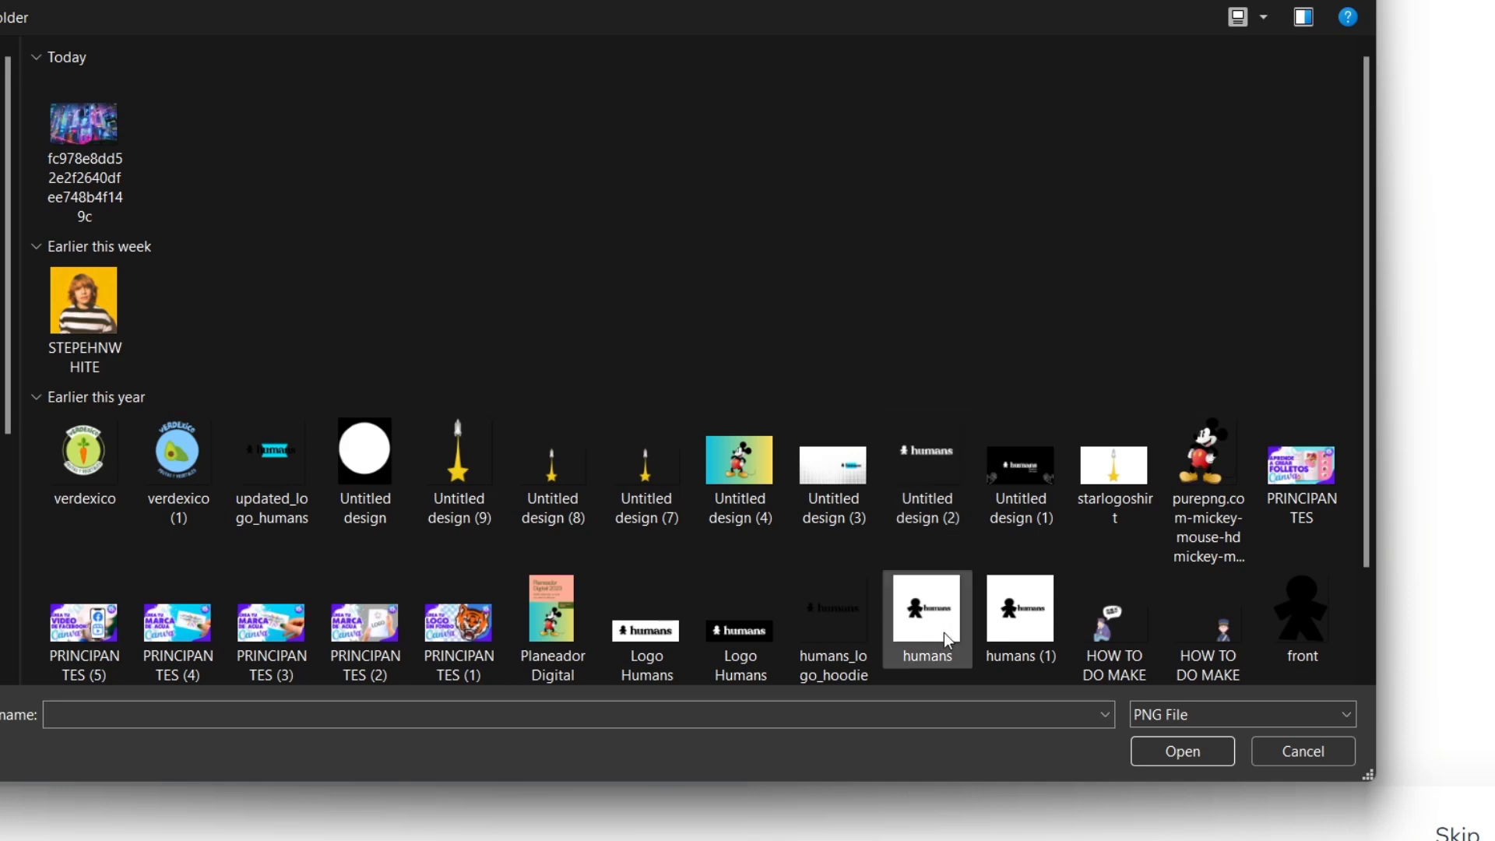
left_click(1036, 619)
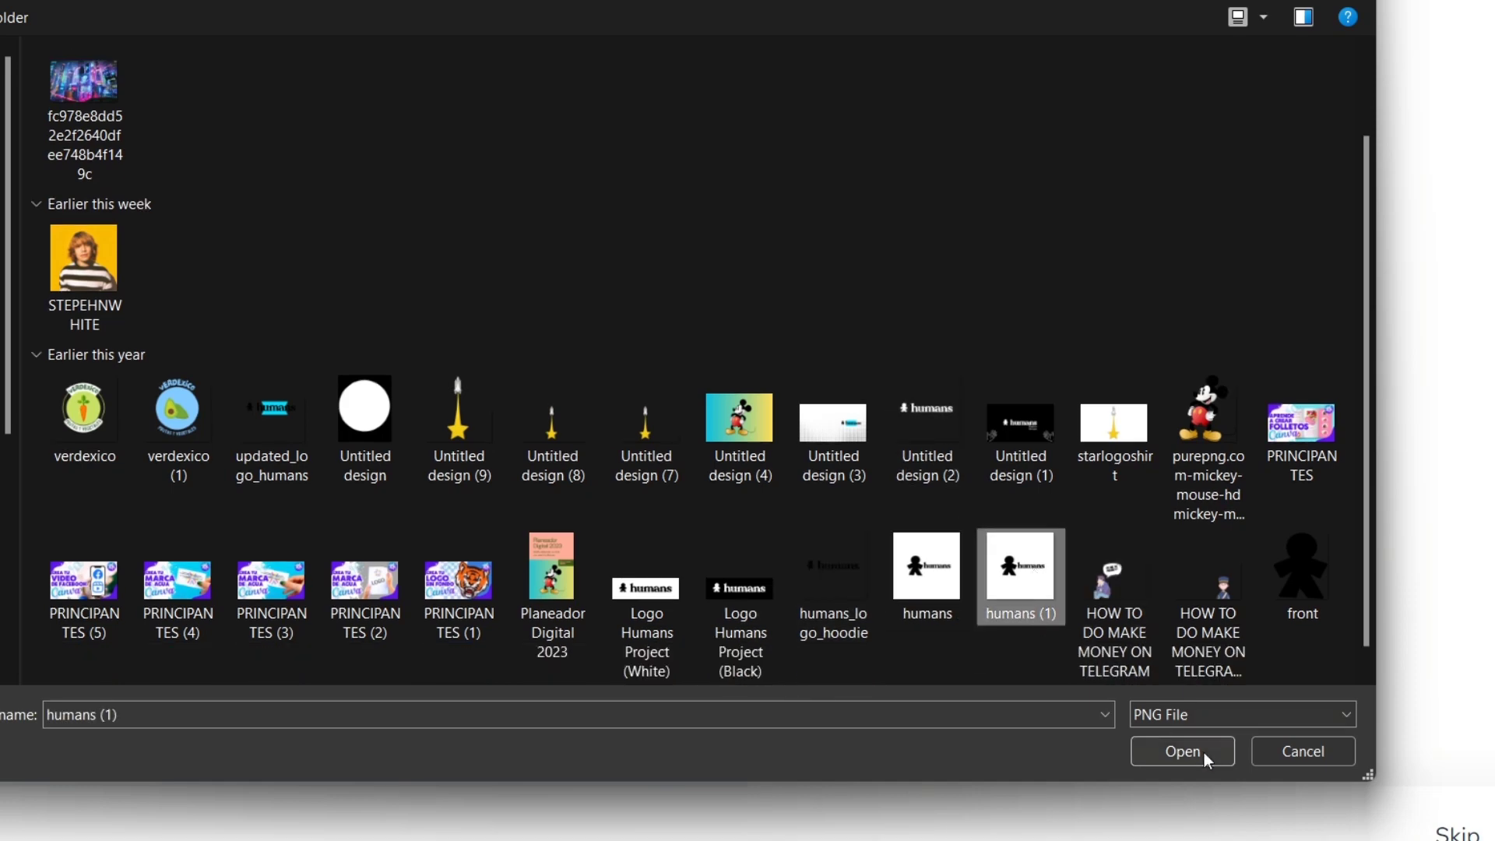
left_click(1191, 751)
left_click(1196, 306)
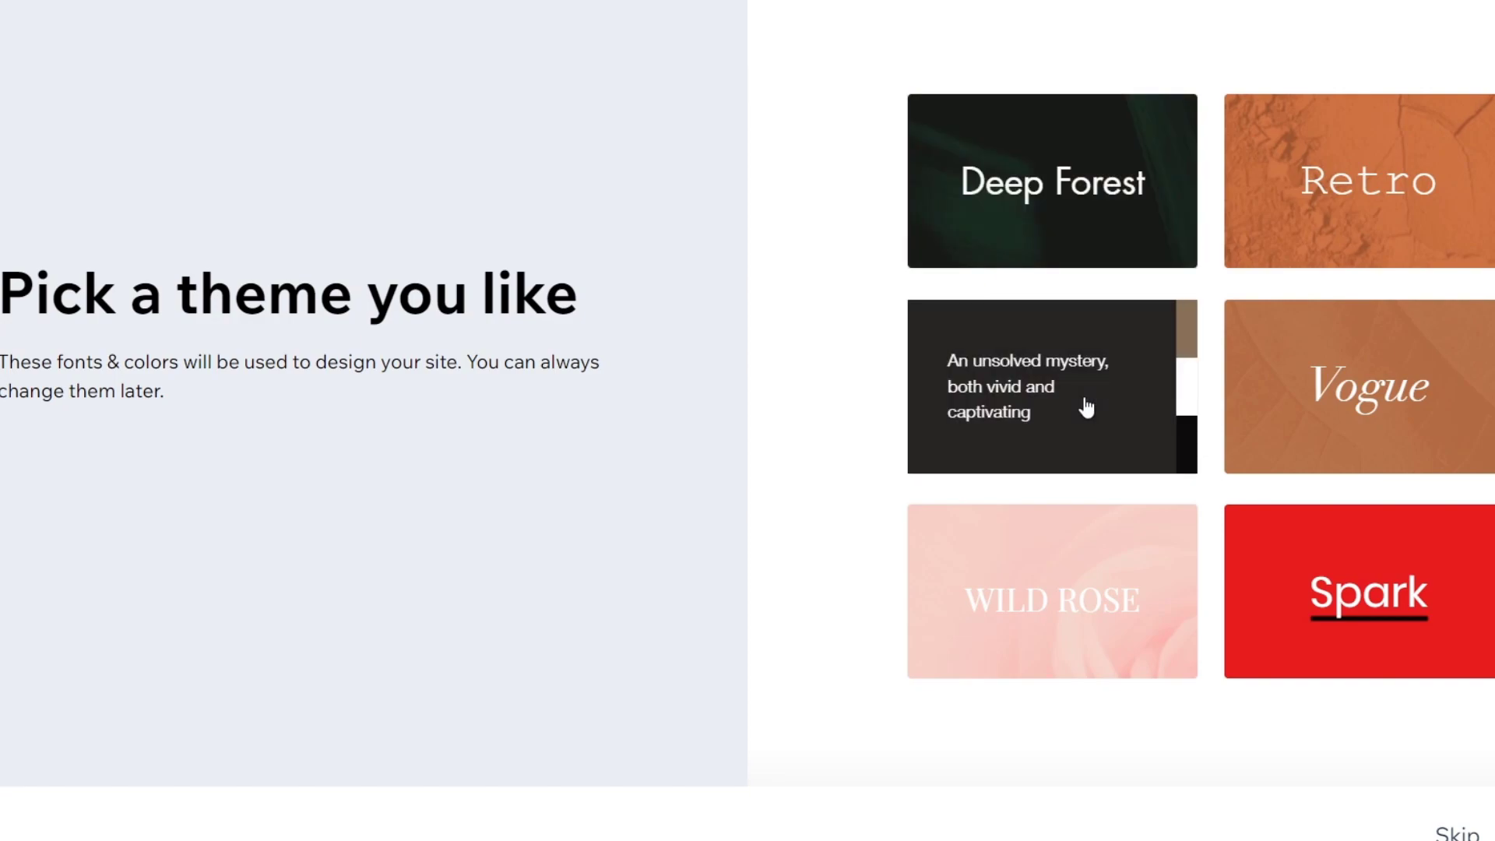
Pick the theme described as "An unsolved mystery, both vivid and captivating" and add the FAQ page to the site.
left_click(1086, 406)
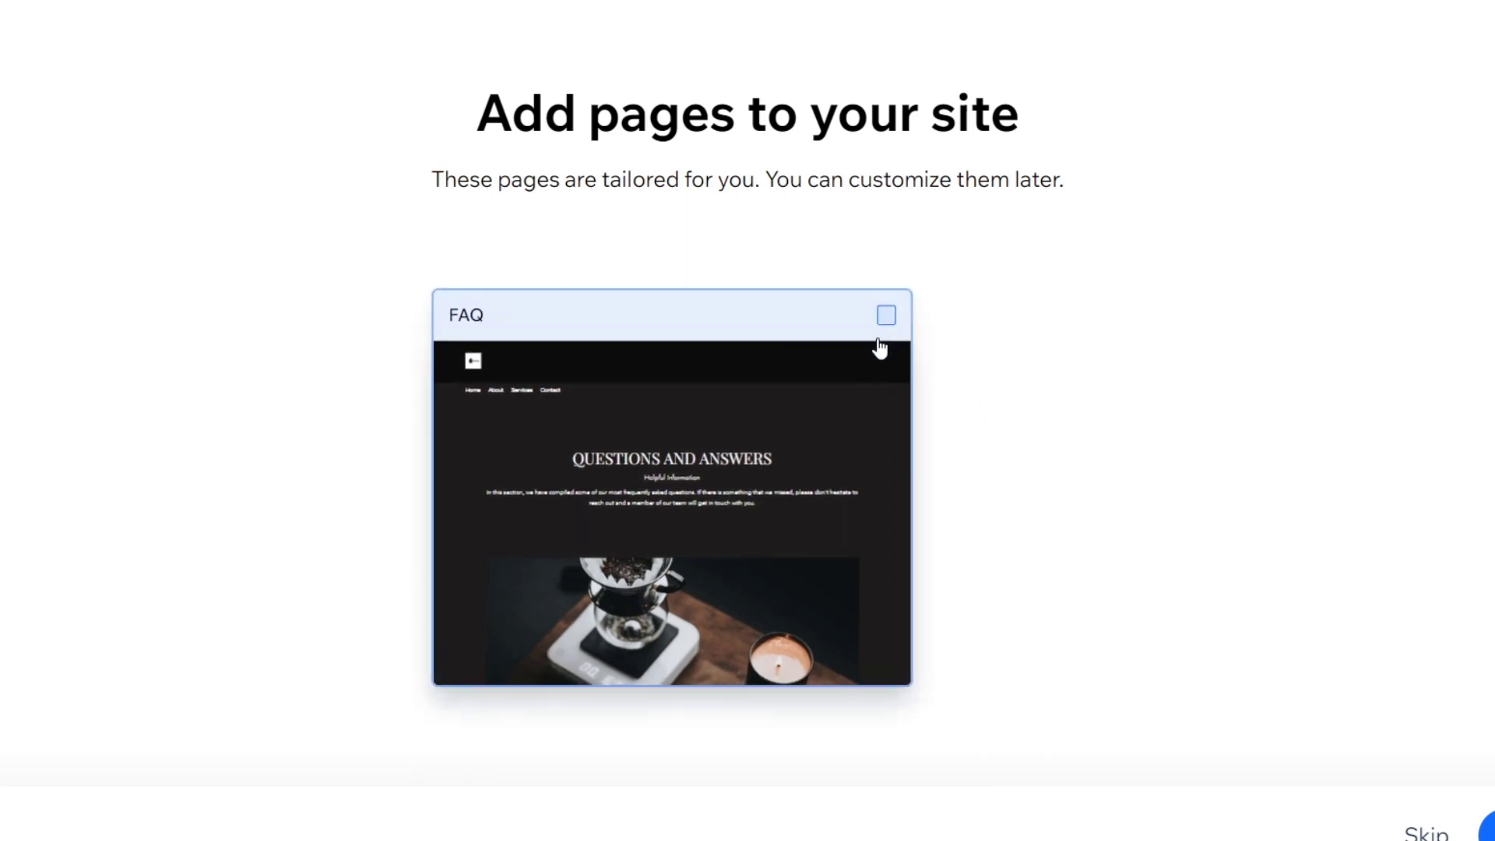
left_click(881, 331)
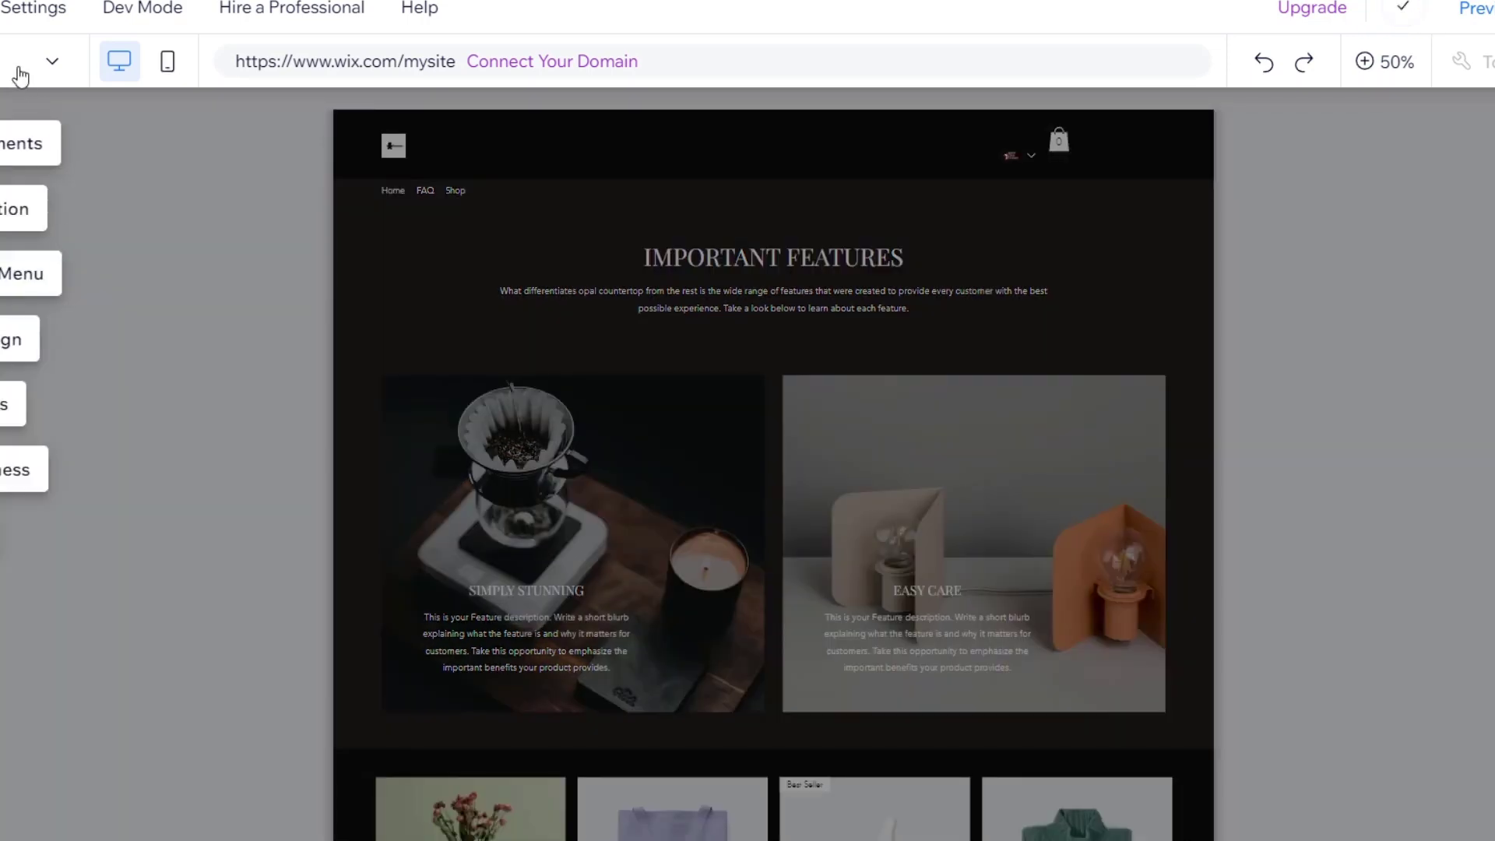
mouse_move(2, 8)
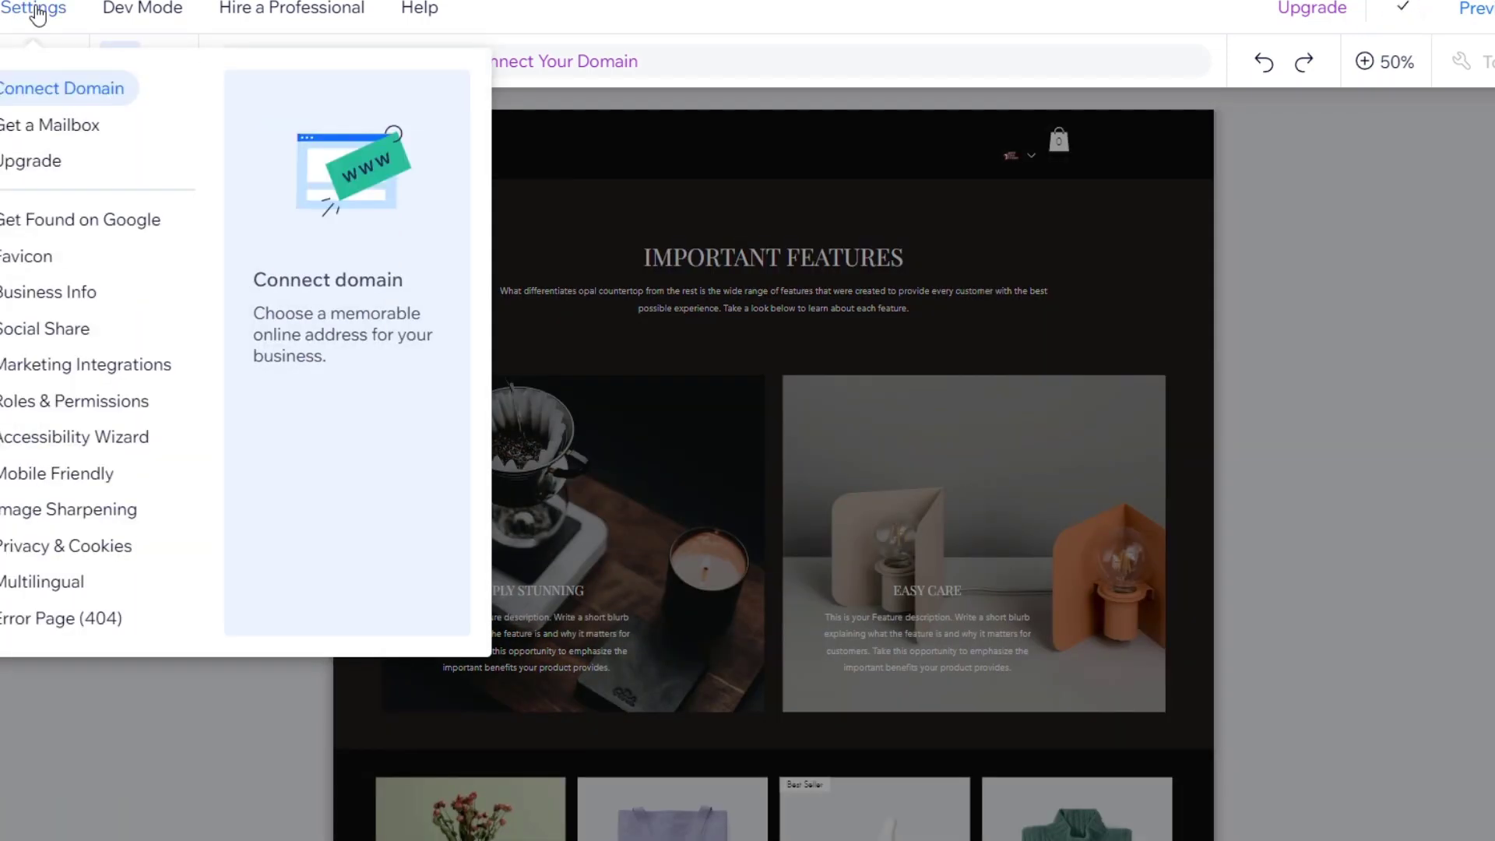
mouse_move(143, 15)
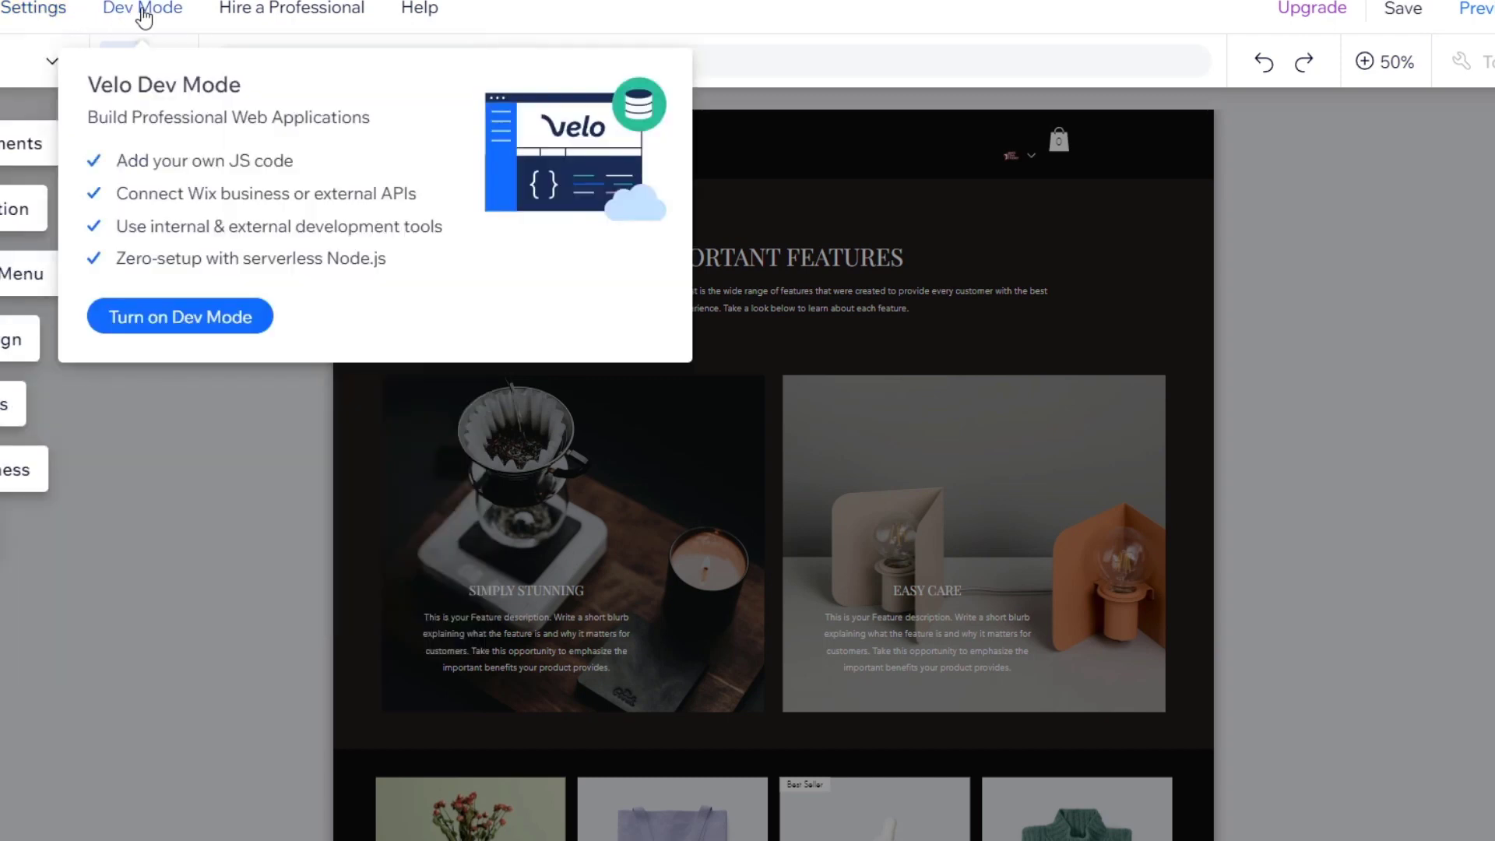
mouse_move(288, 14)
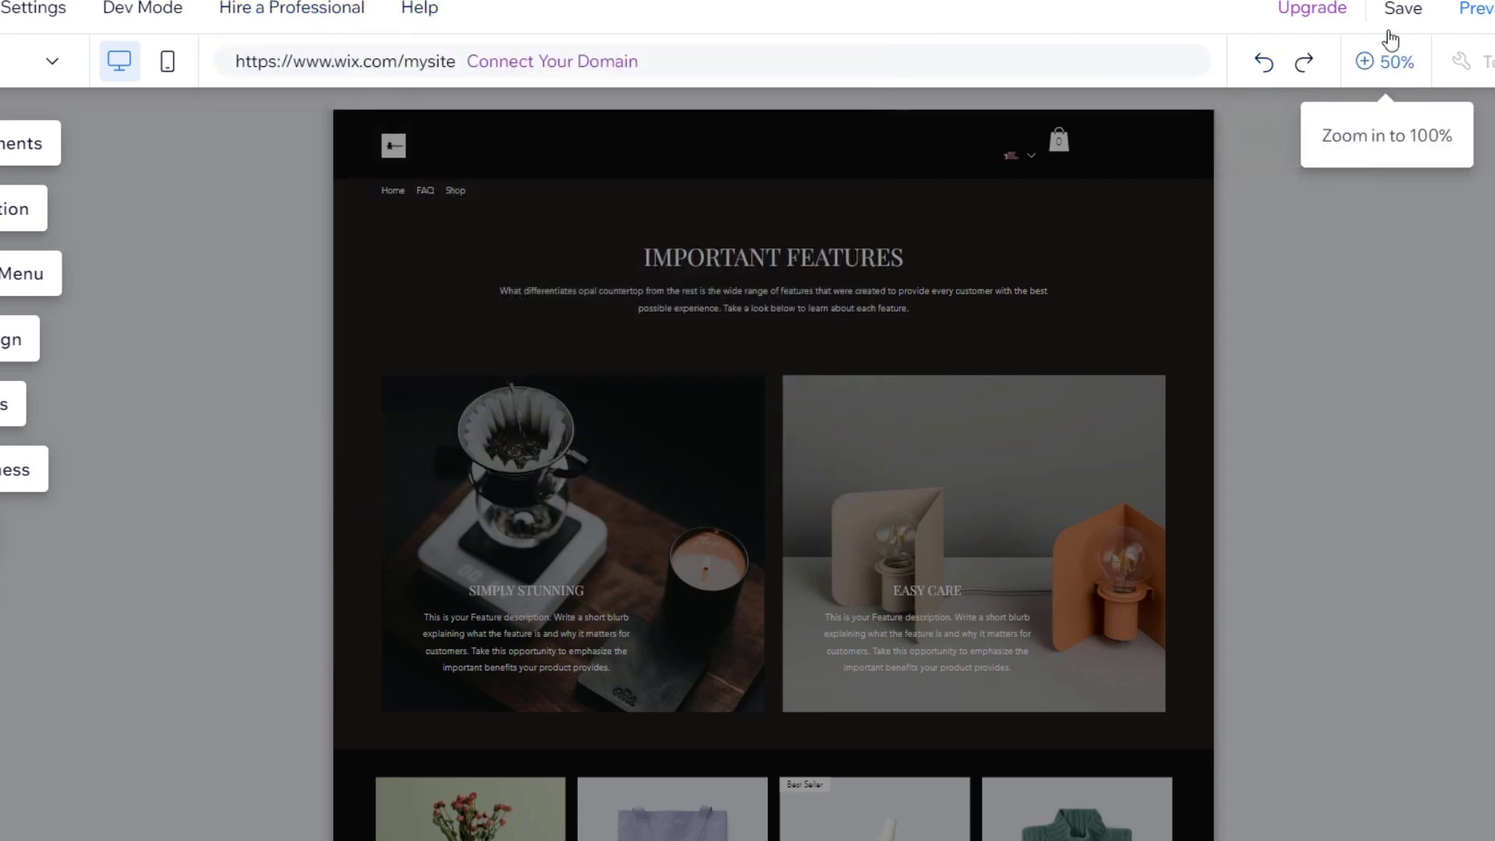
mouse_move(1321, 17)
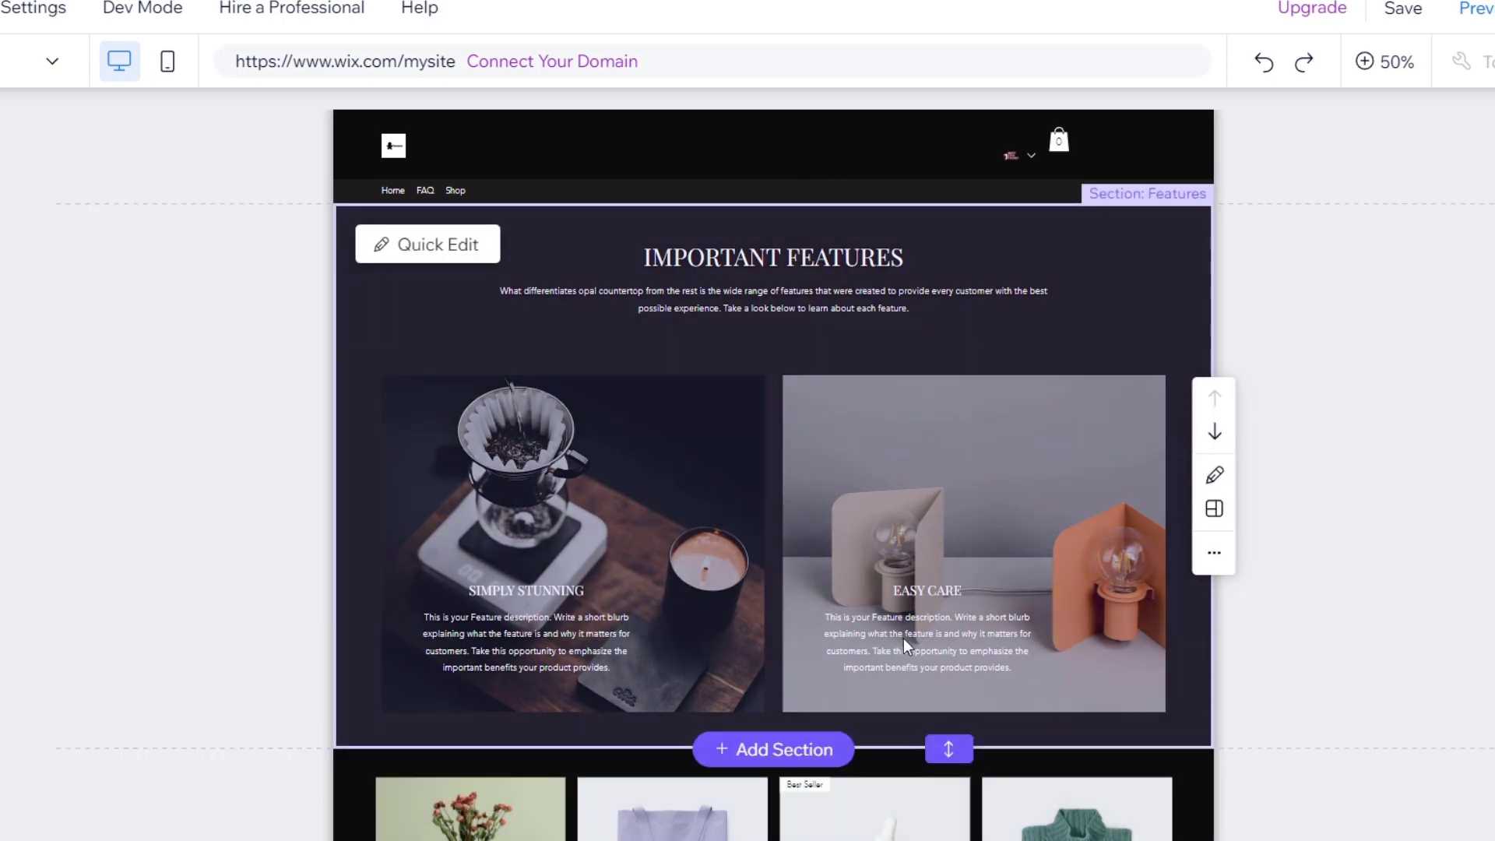
Delete the Products section from the home page.
scroll(906, 645, "down", 5)
scroll(906, 645, "down", 18)
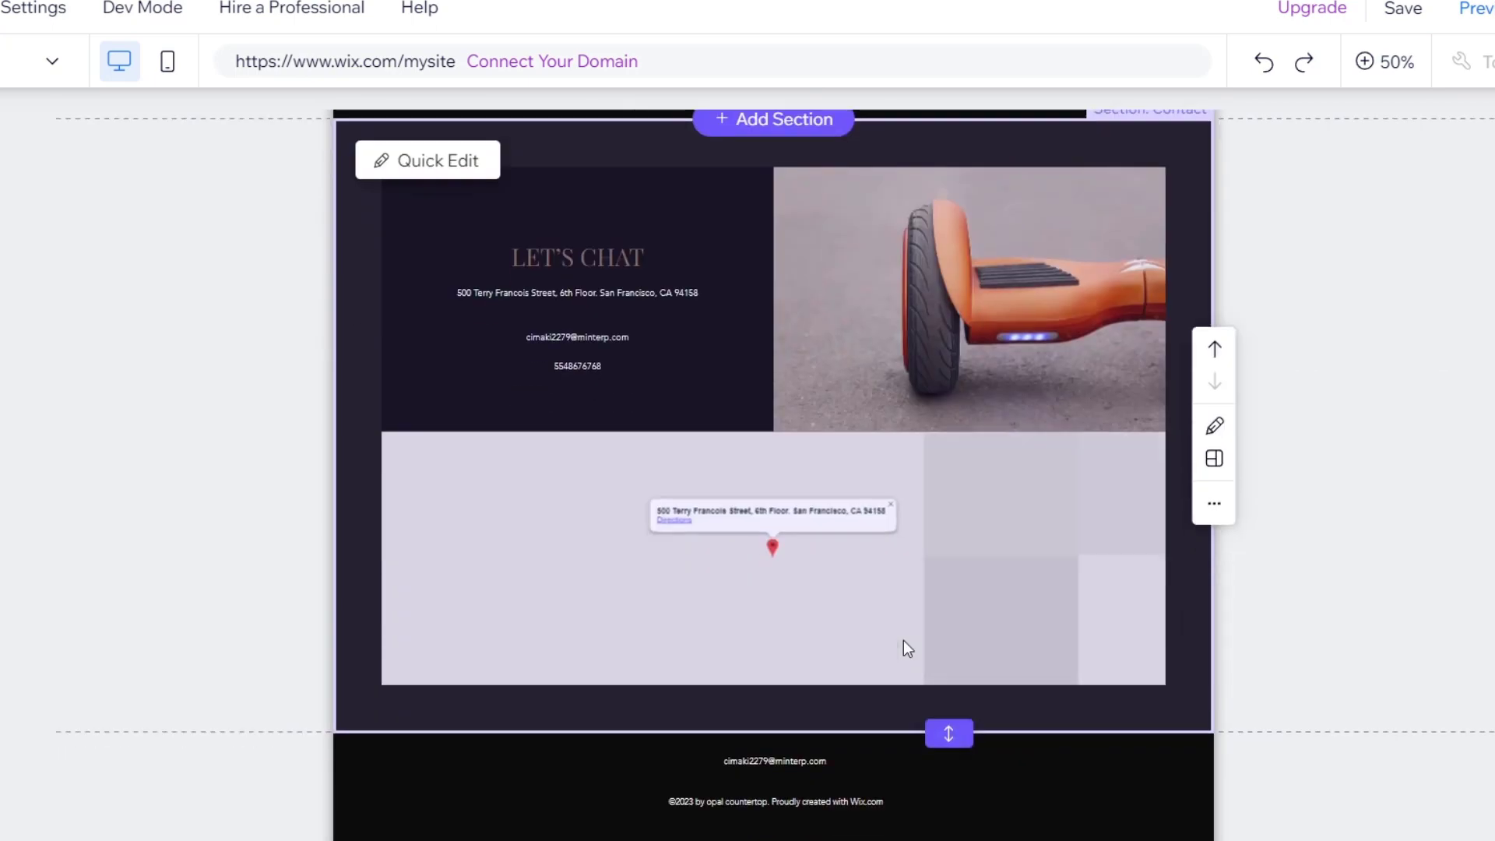
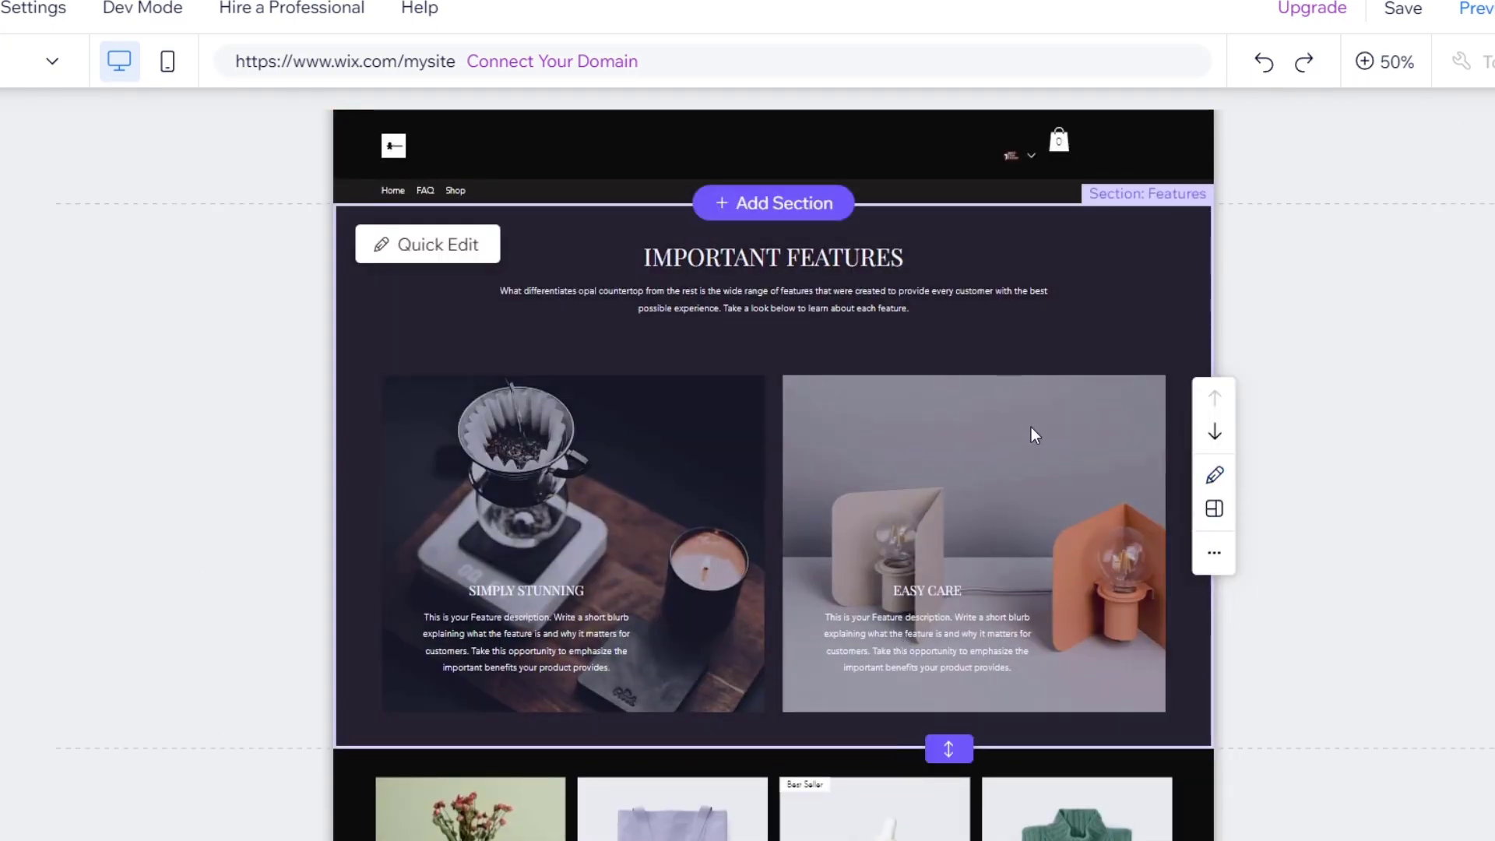
scroll(1039, 464, "down", 5)
scroll(1038, 464, "up", 3)
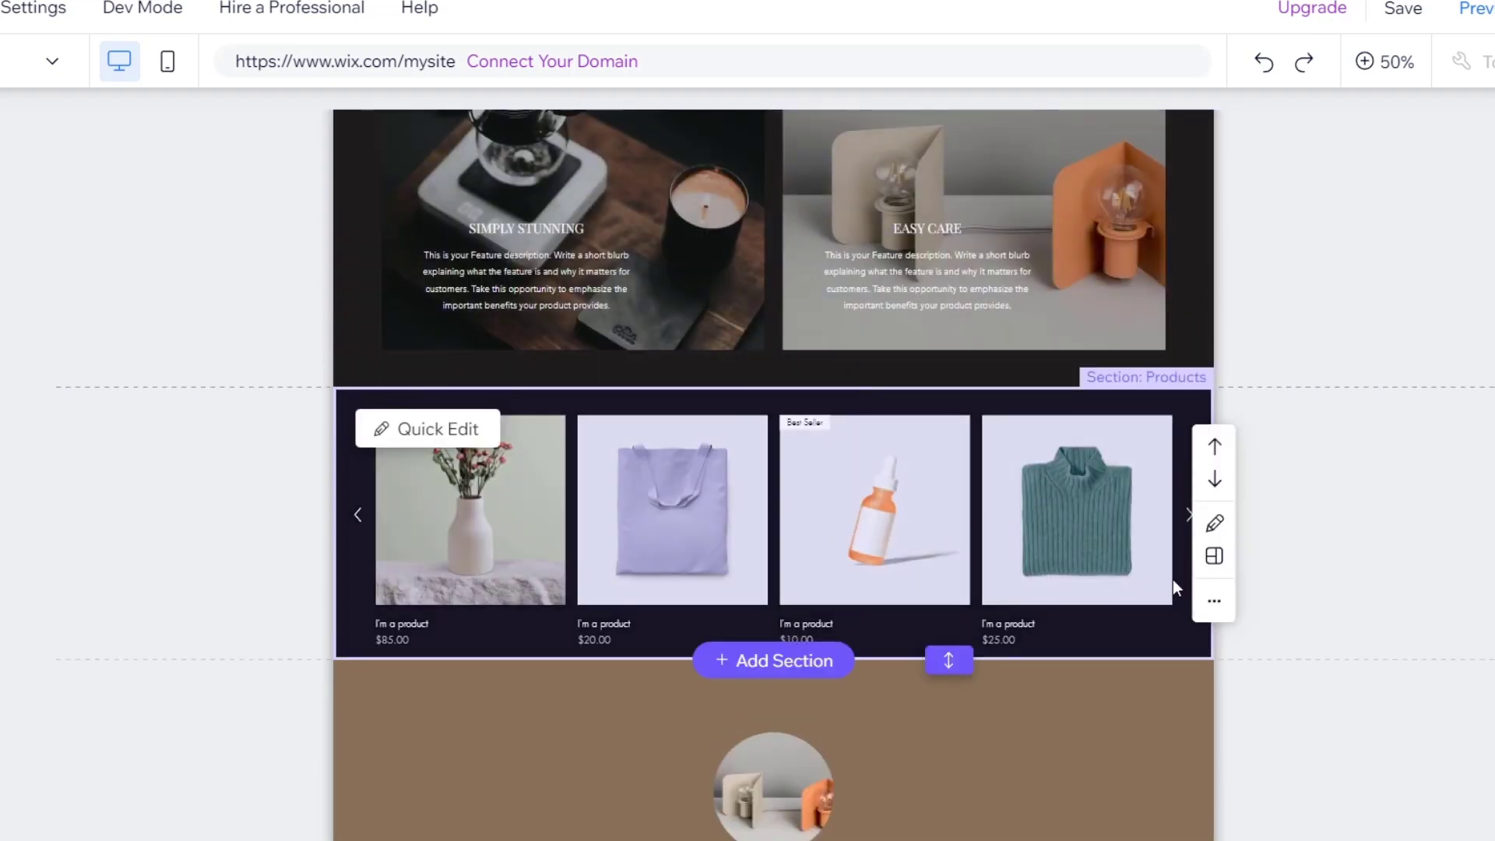
left_click(1215, 606)
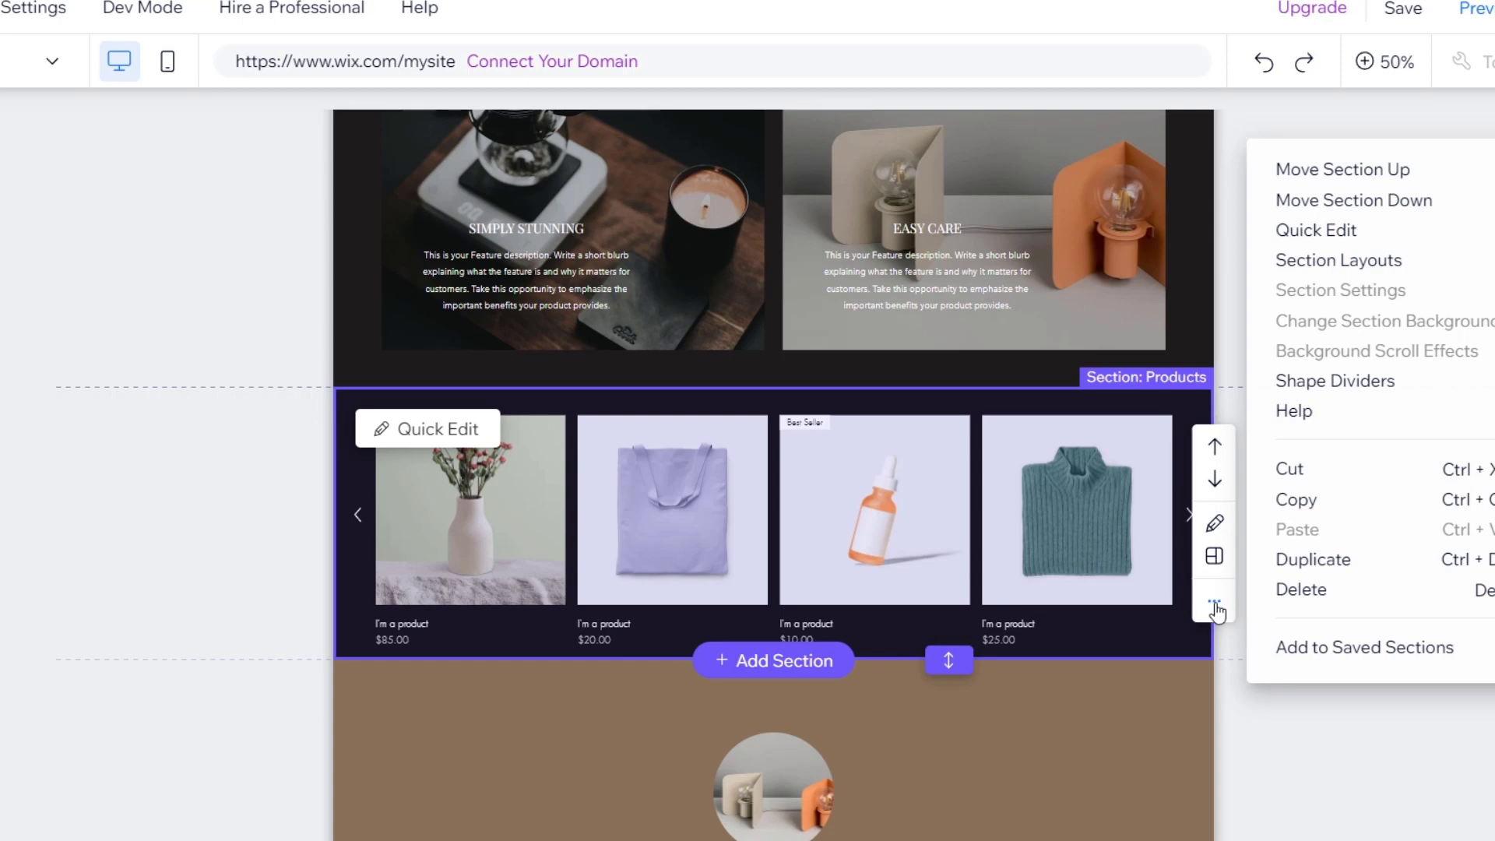
left_click(1318, 593)
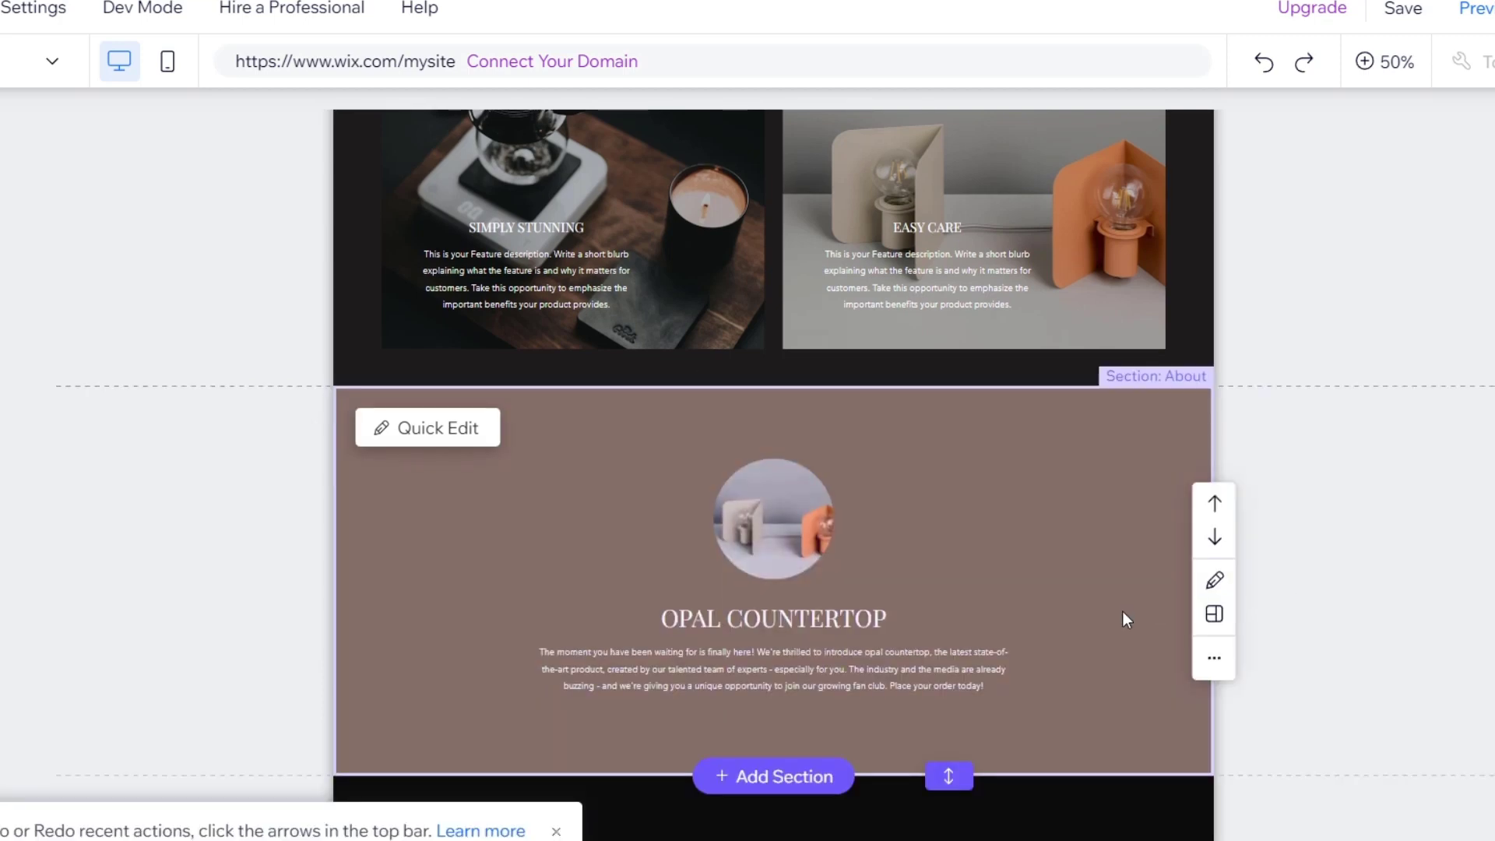
Delete the Contact section with the "Let's Chat" details and map from the home page.
scroll(1123, 610, "down", 3)
left_click(1212, 697)
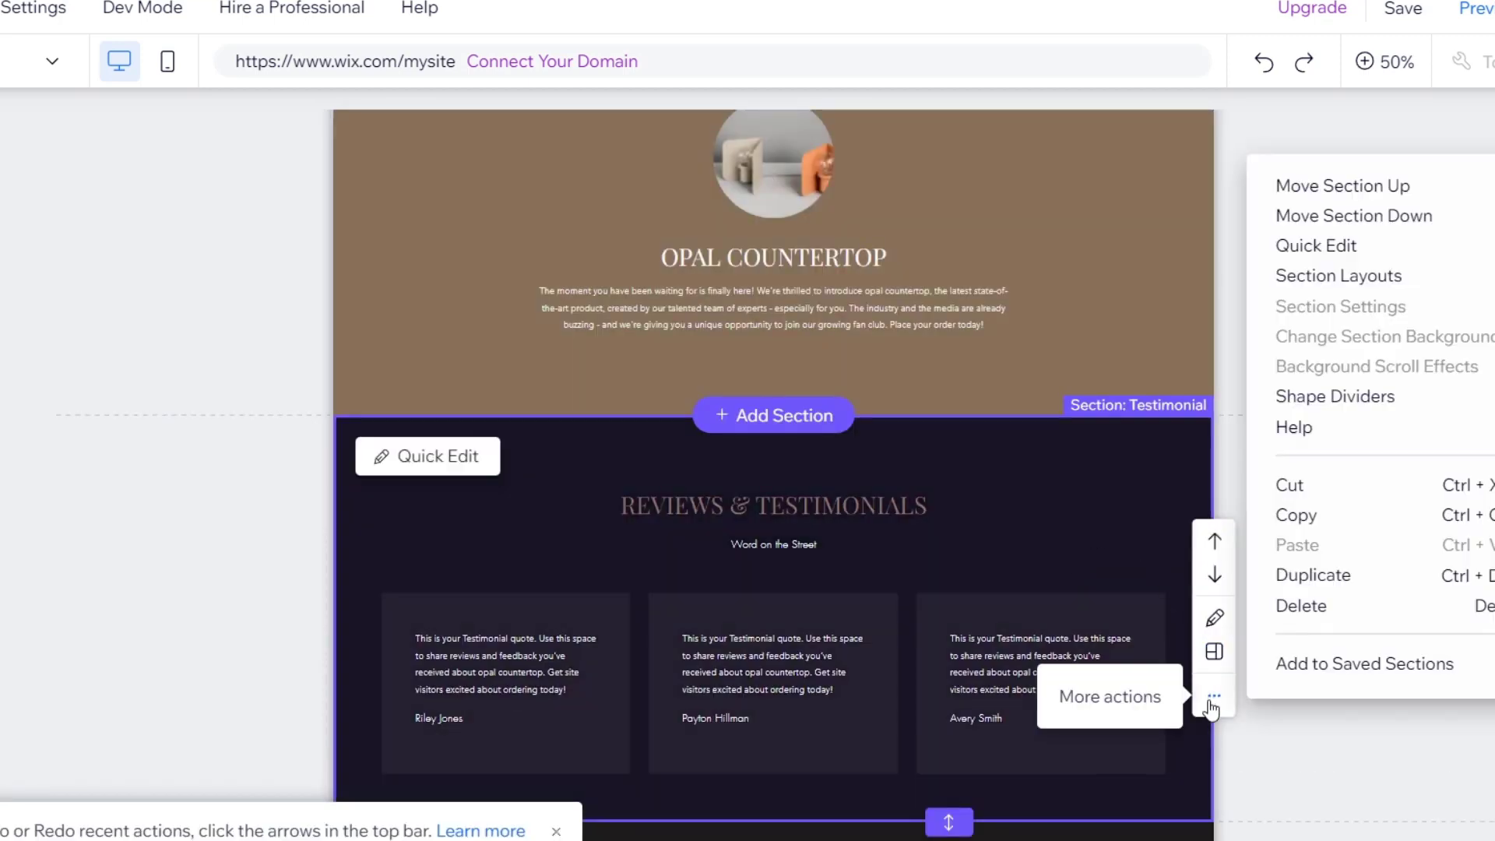
scroll(1175, 716, "down", 3)
scroll(1173, 709, "down", 5)
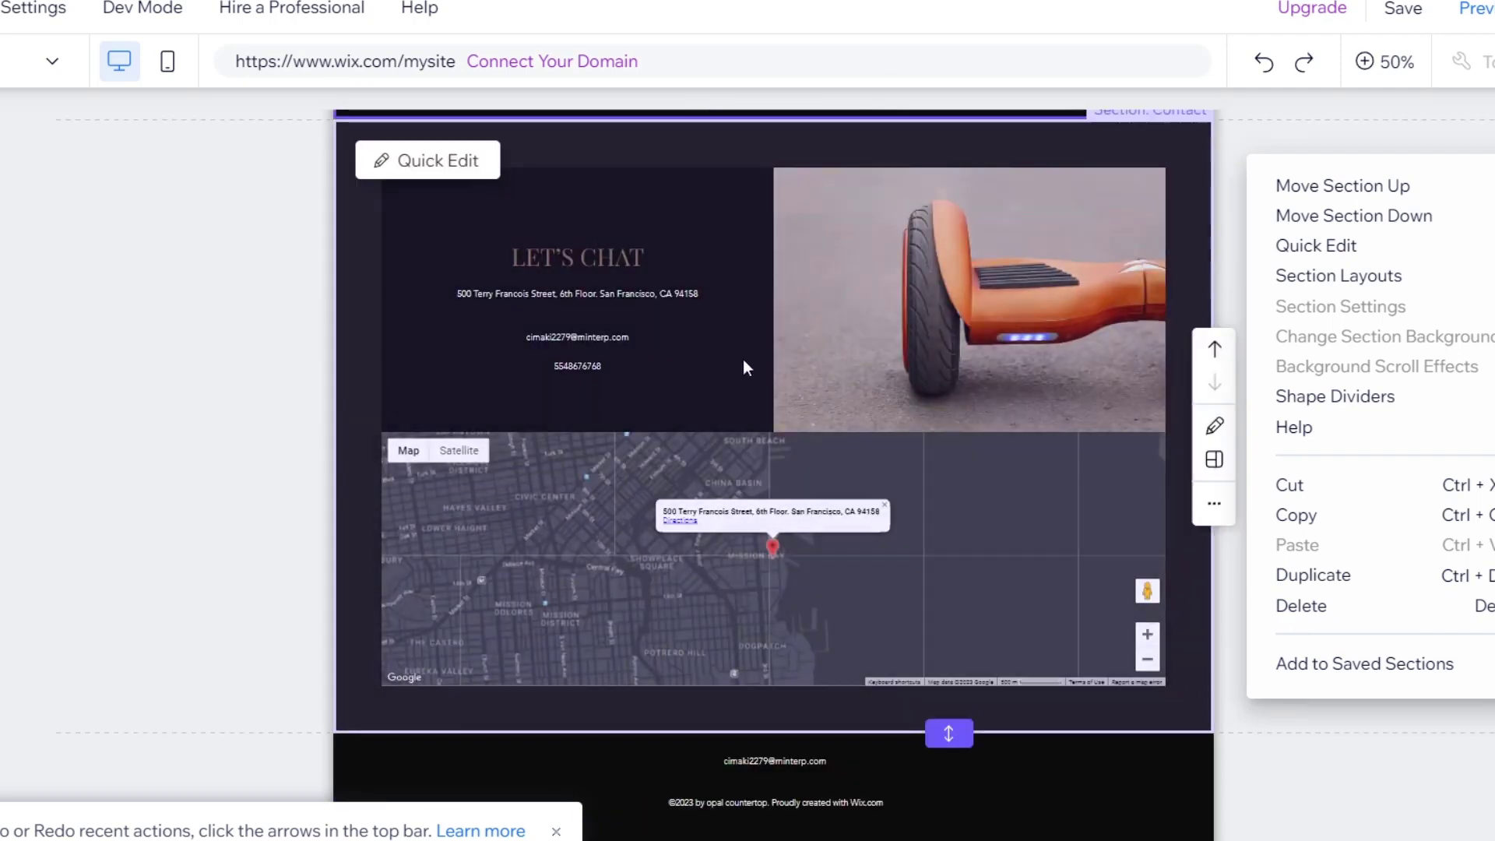
left_click(1214, 503)
left_click(1215, 503)
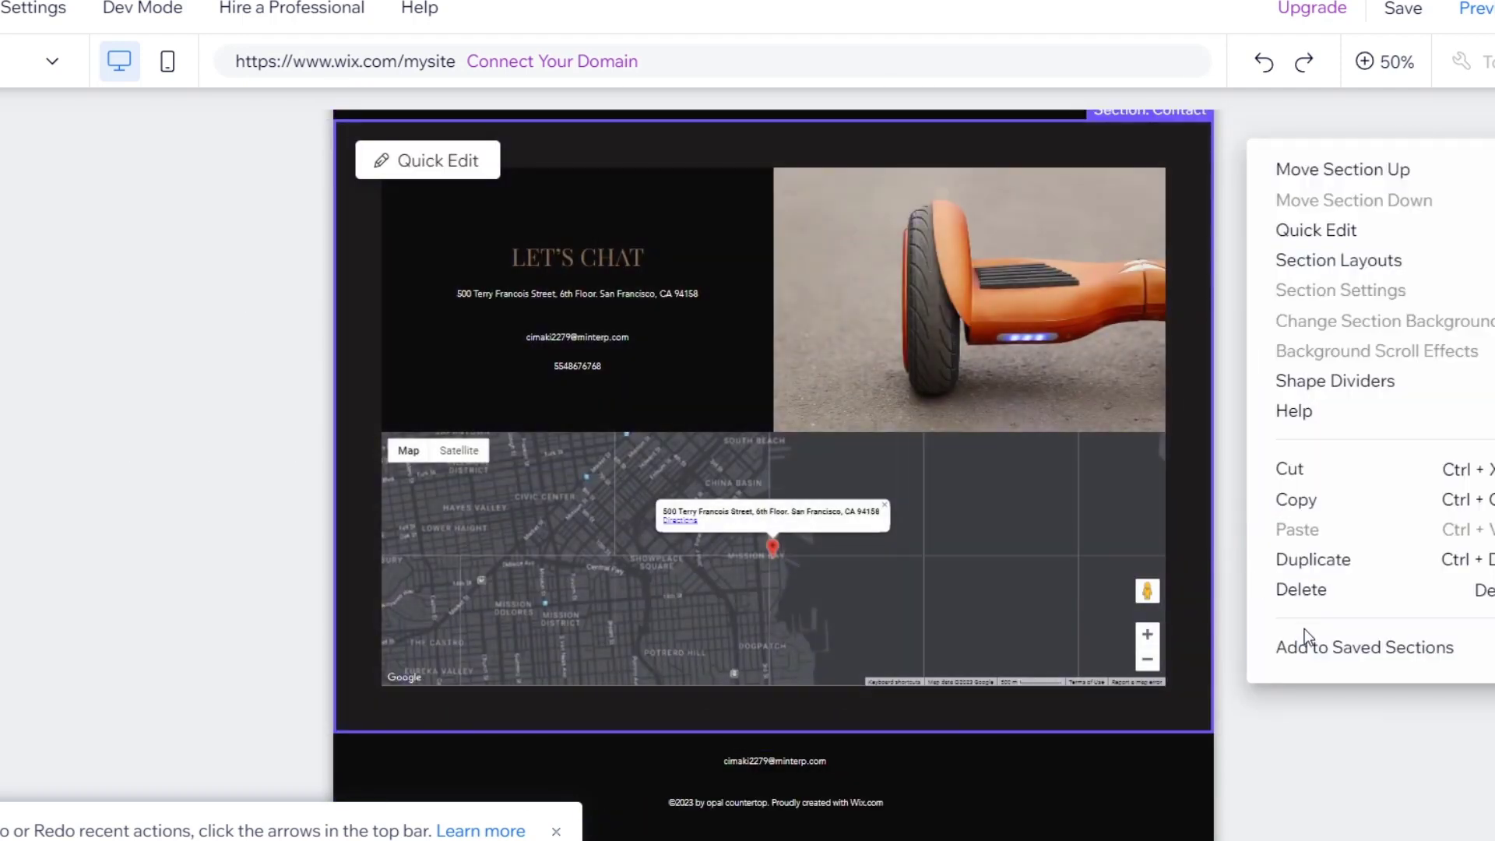
left_click(1268, 614)
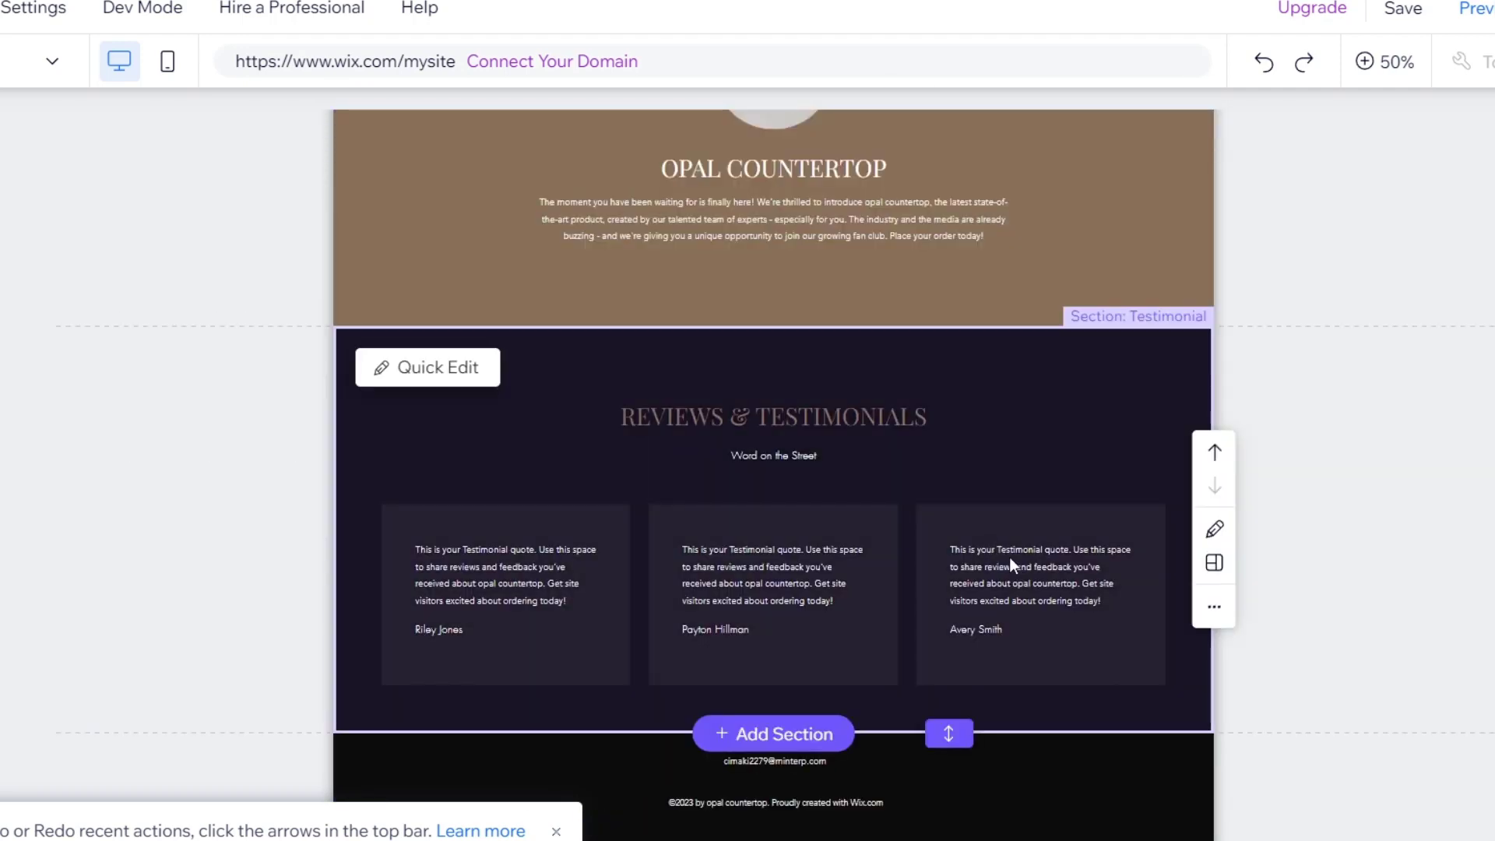
Replace the Features section's "IMPORTANT FEATURES" heading with "THE BEST ICE MAKER SO FAR".
scroll(1153, 642, "up", 7)
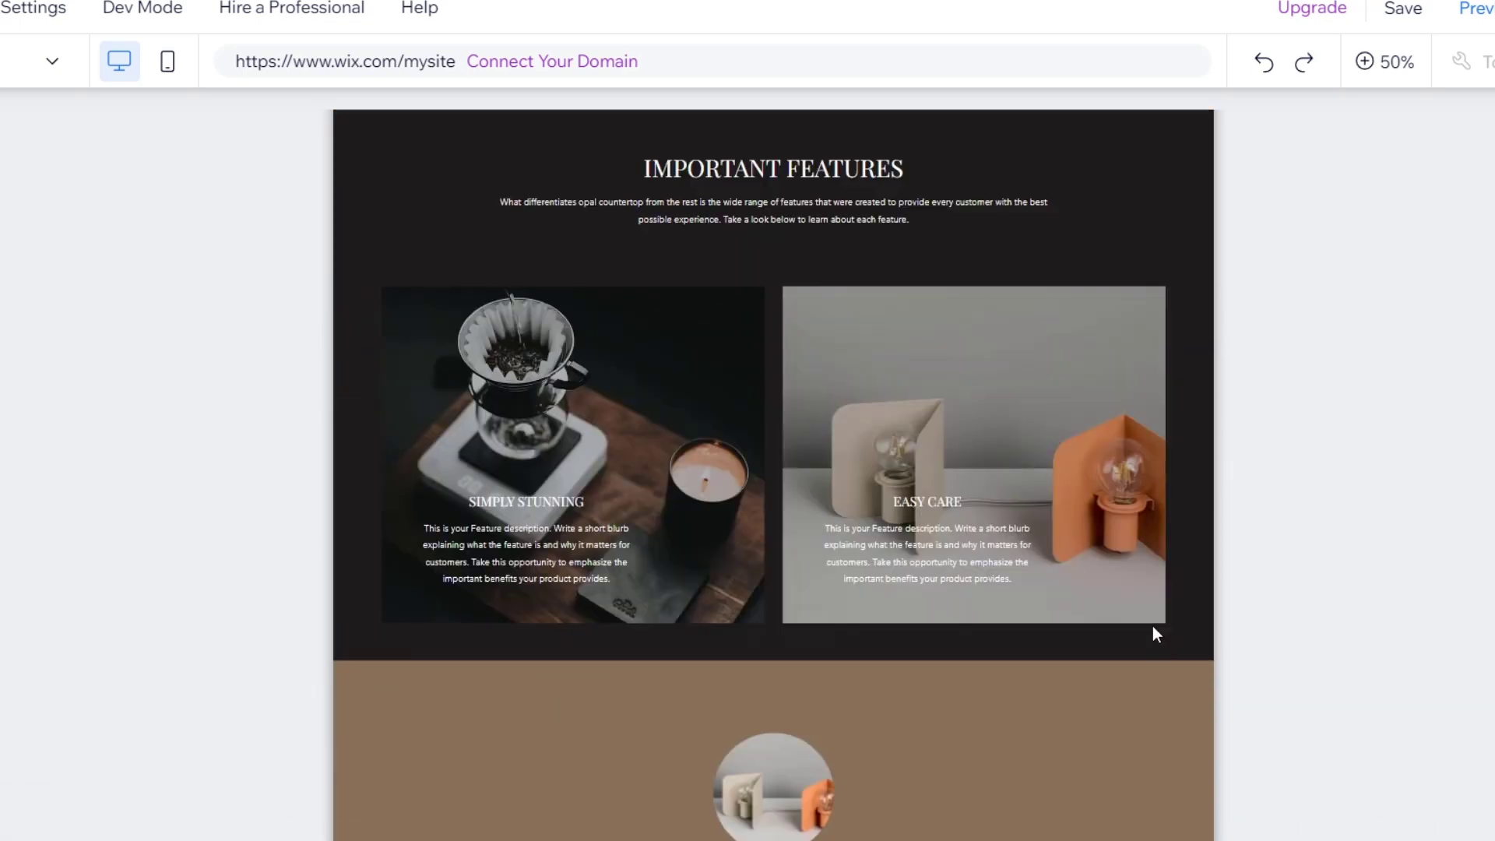
scroll(1152, 647, "up", 1)
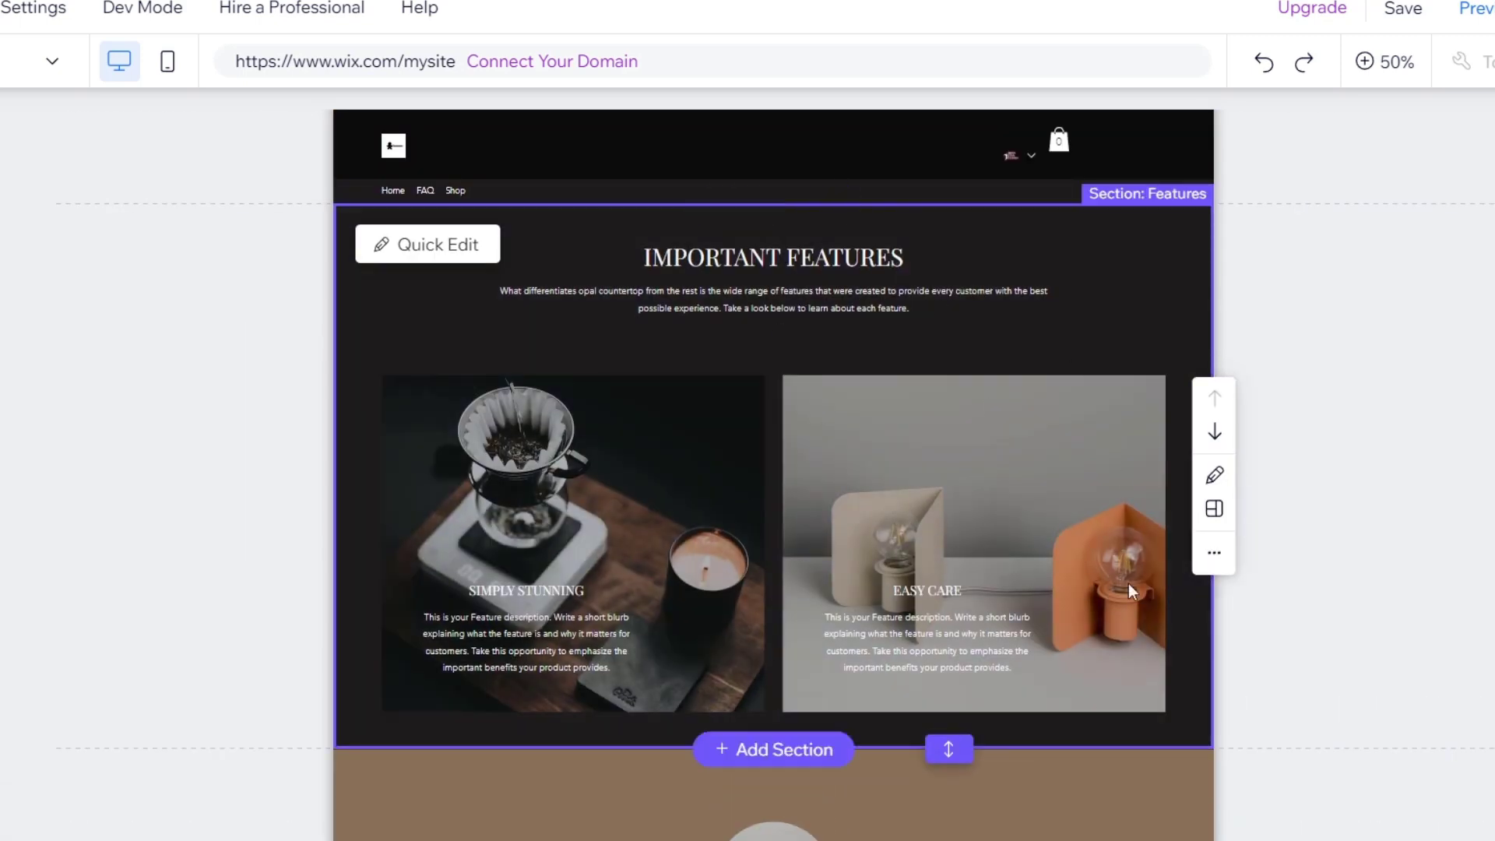
left_click(441, 257)
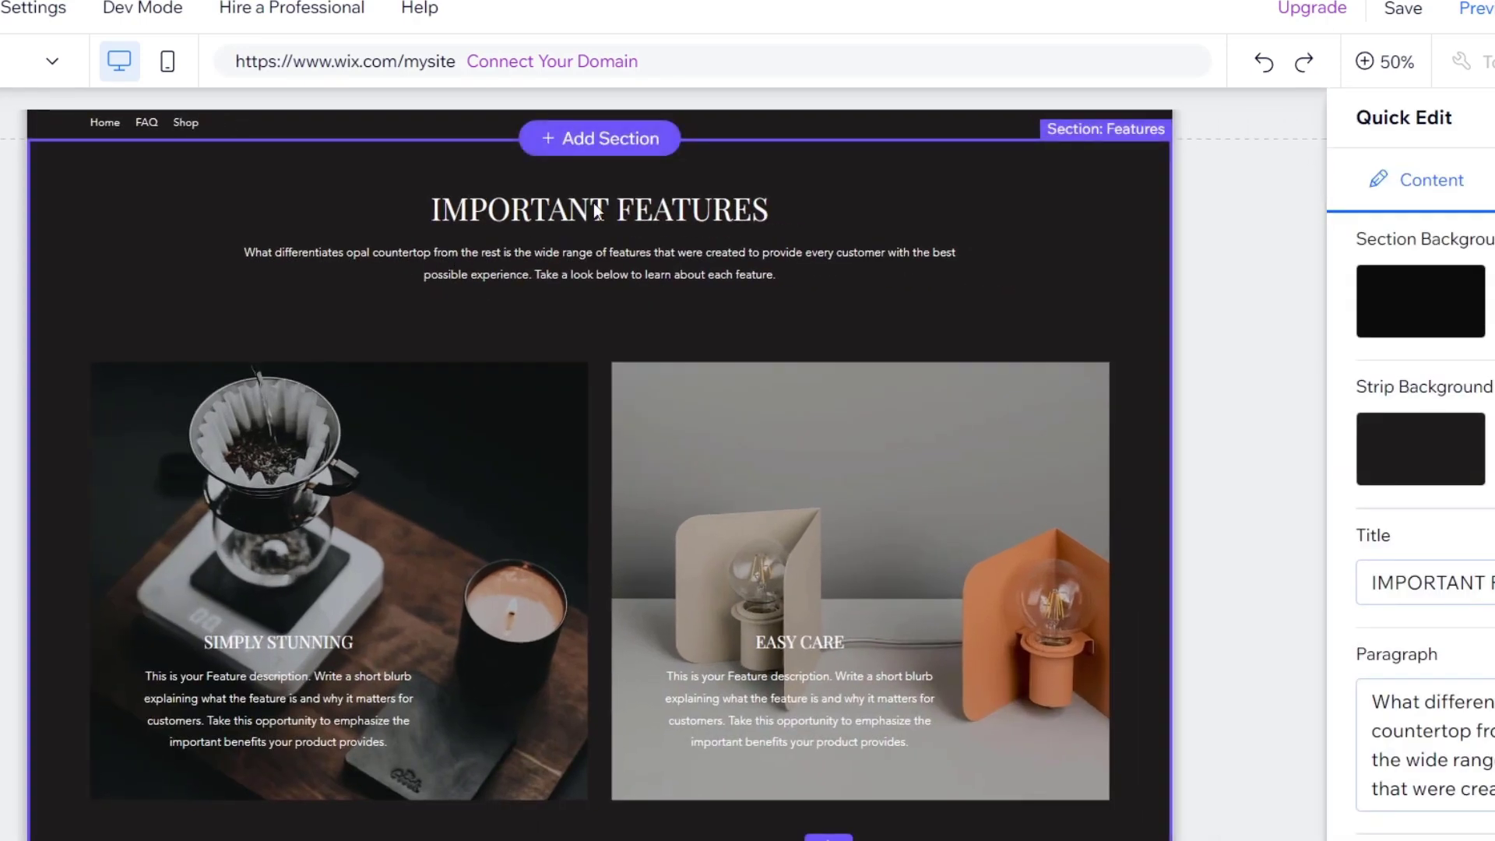
left_click(754, 214)
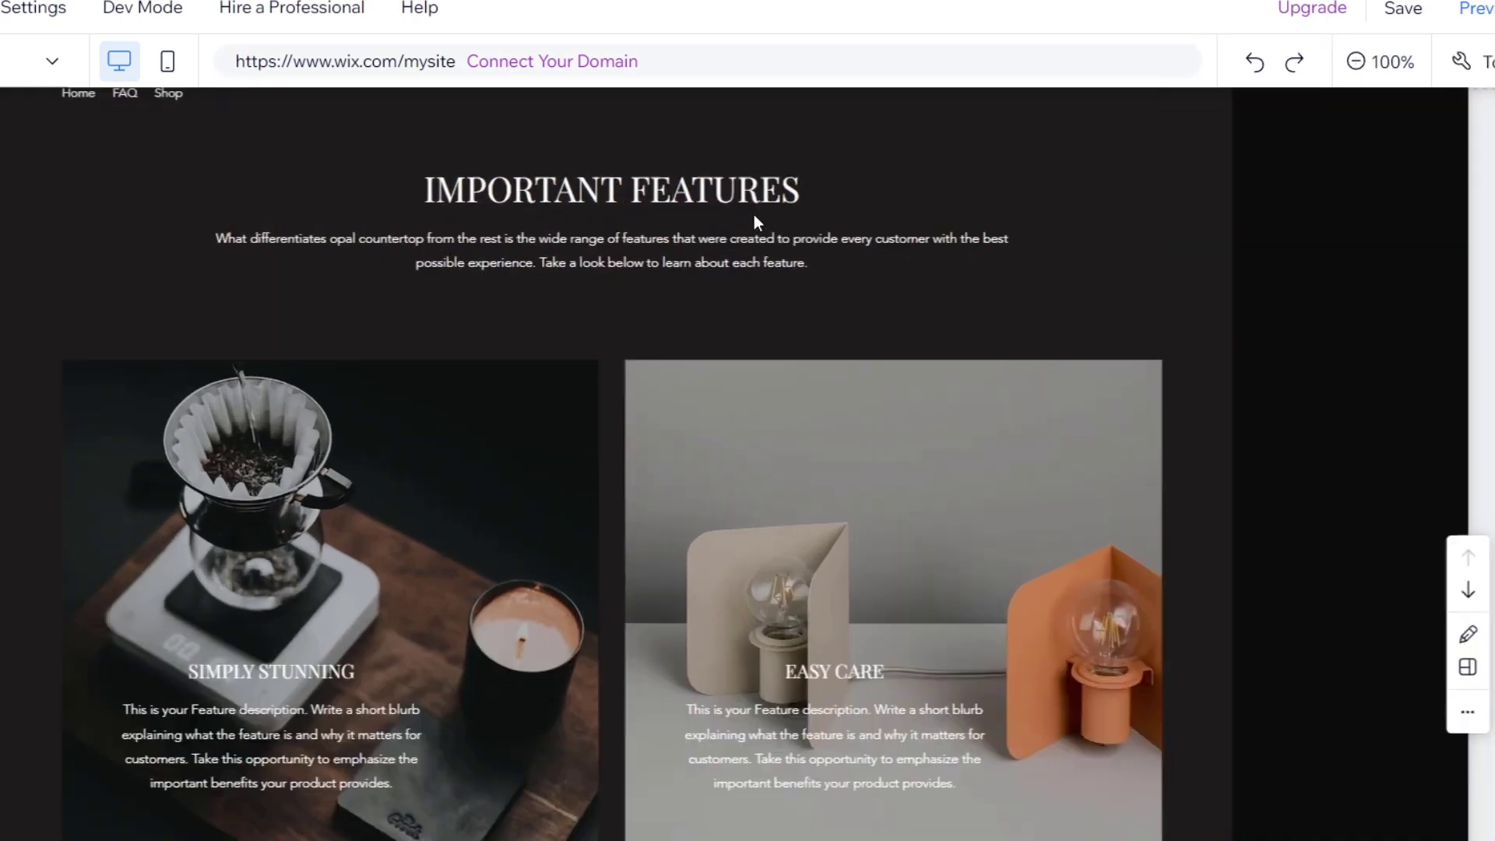
double_click(1004, 204)
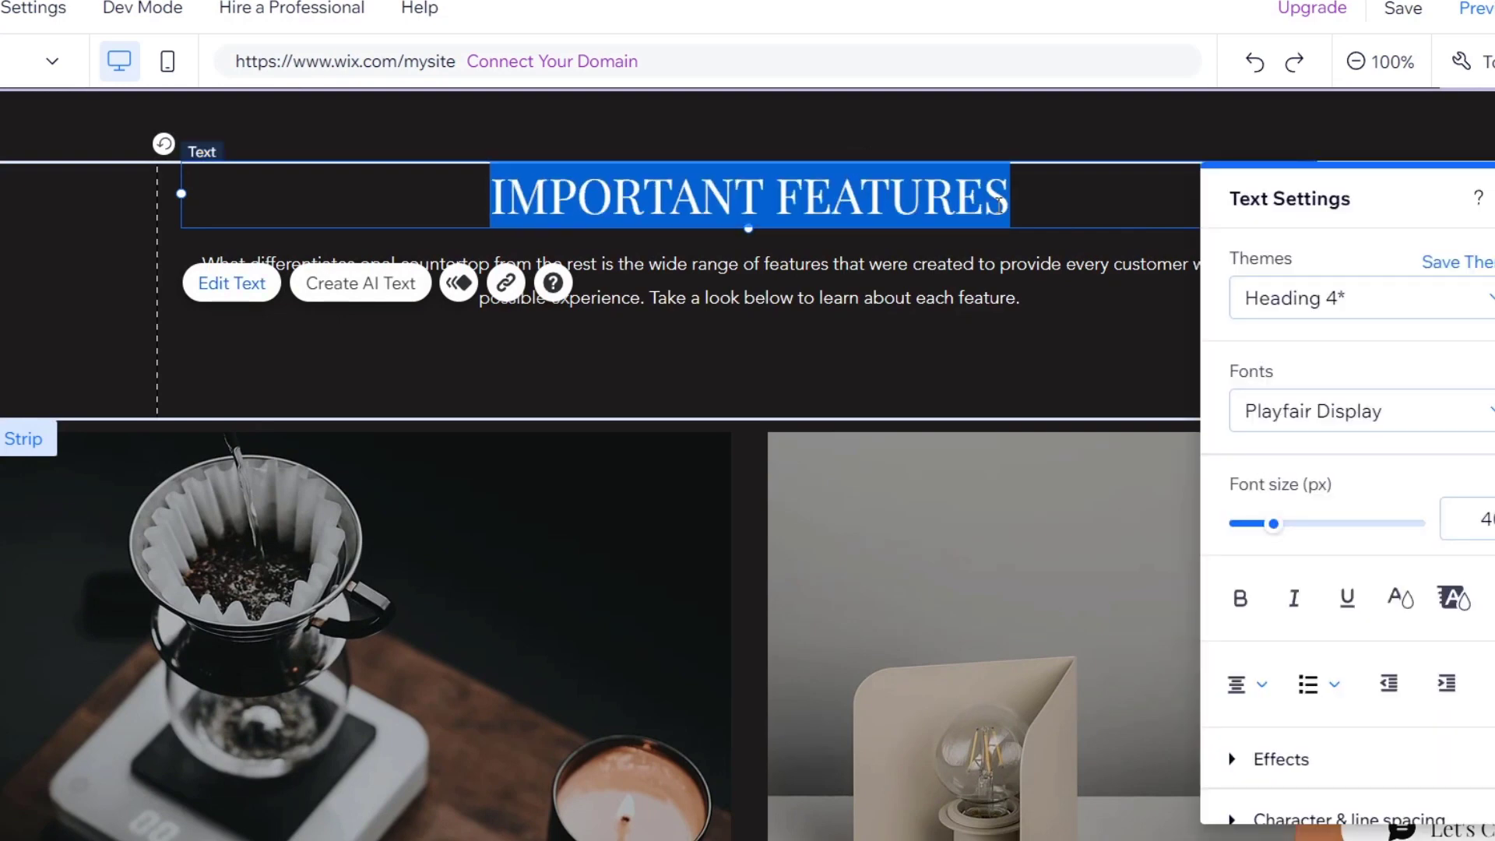
type("tTHE BEST ICE")
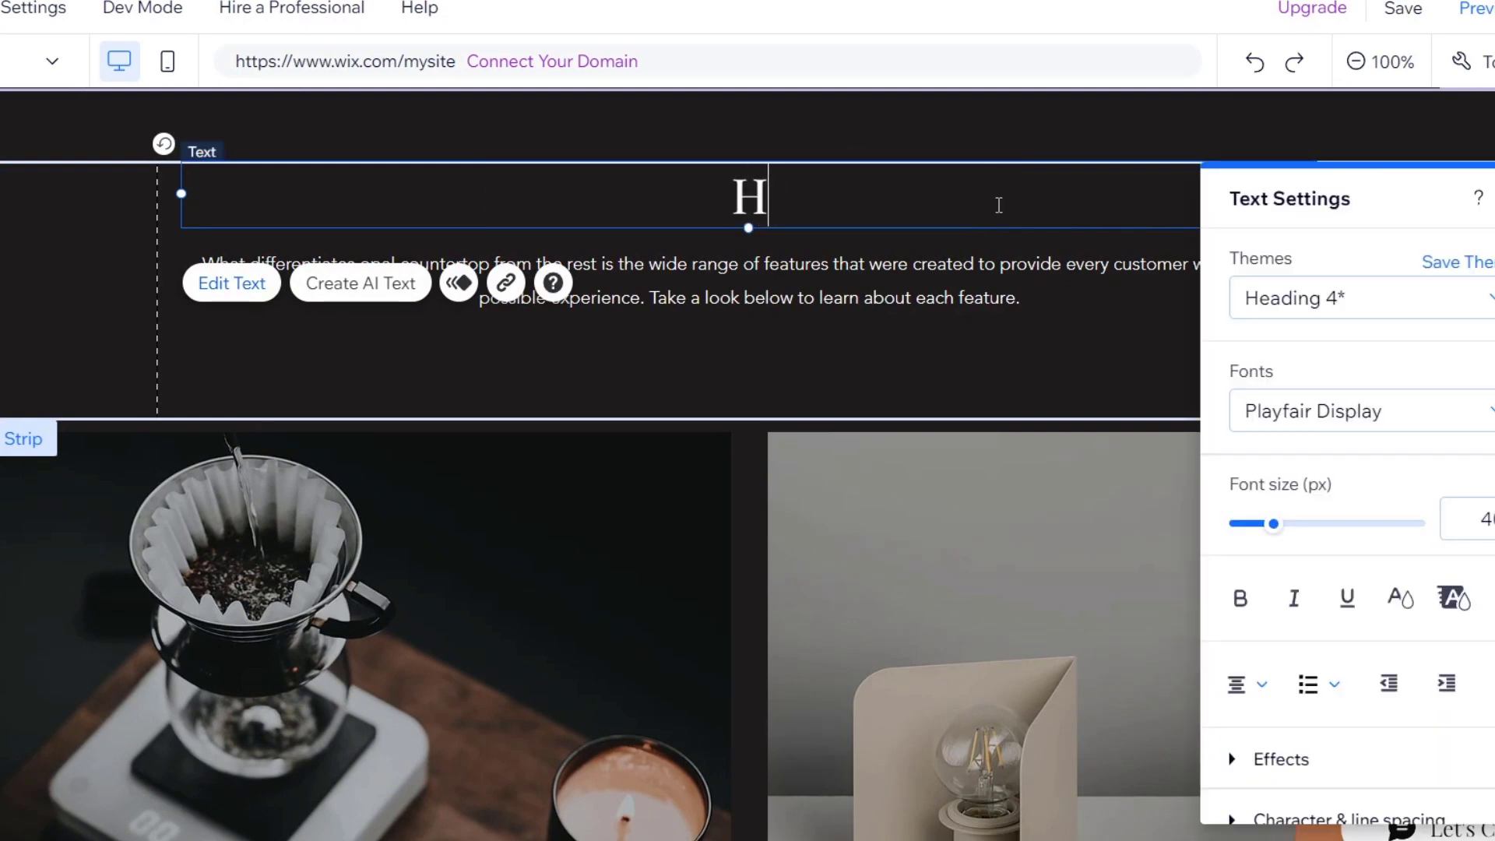
type(" MAKER SO FAR")
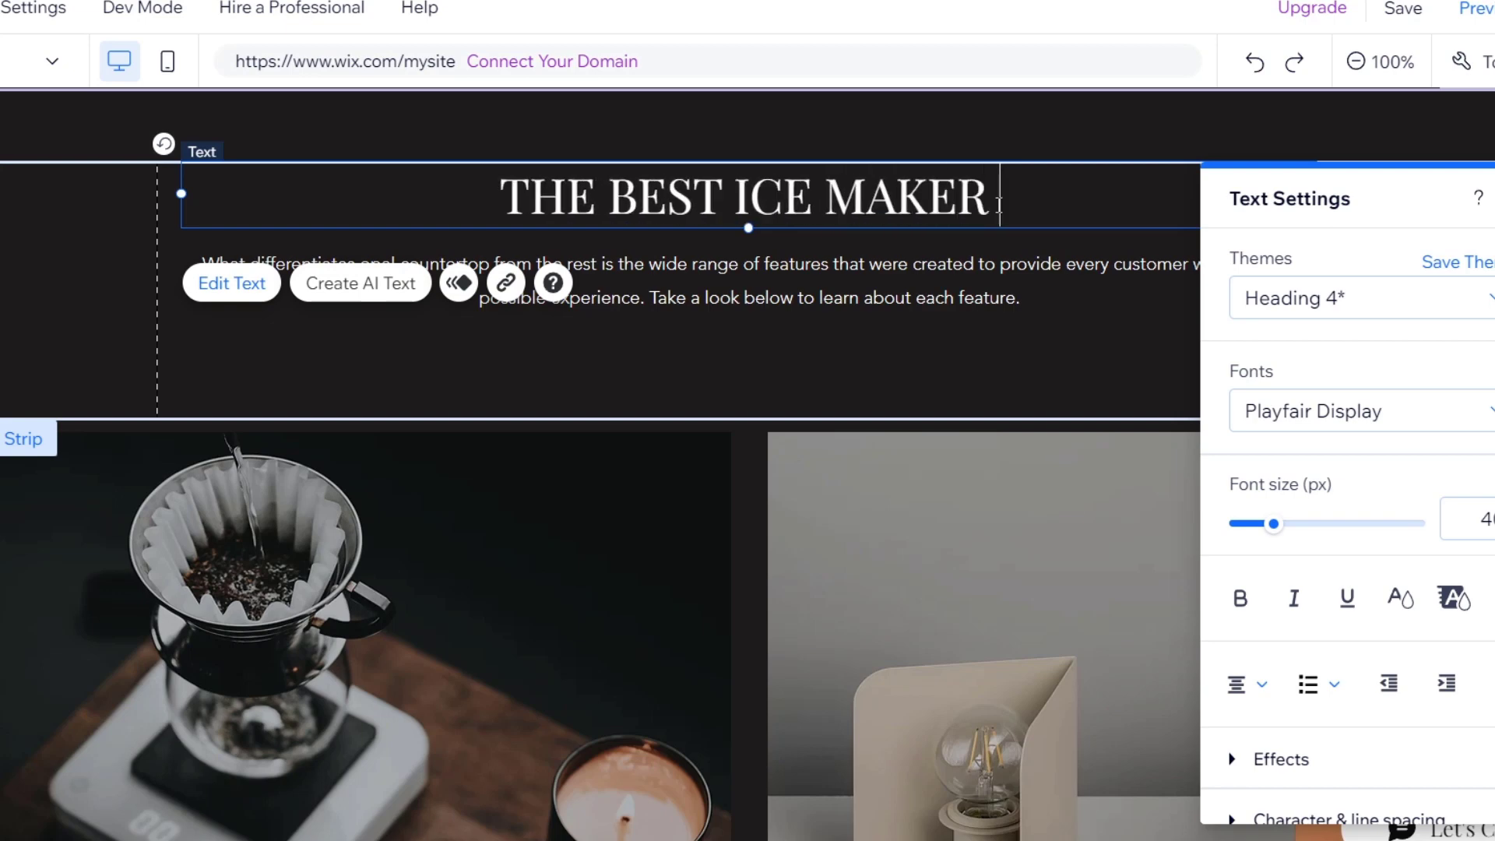
Open the paragraph beneath the Features heading for editing.
left_click(1010, 268)
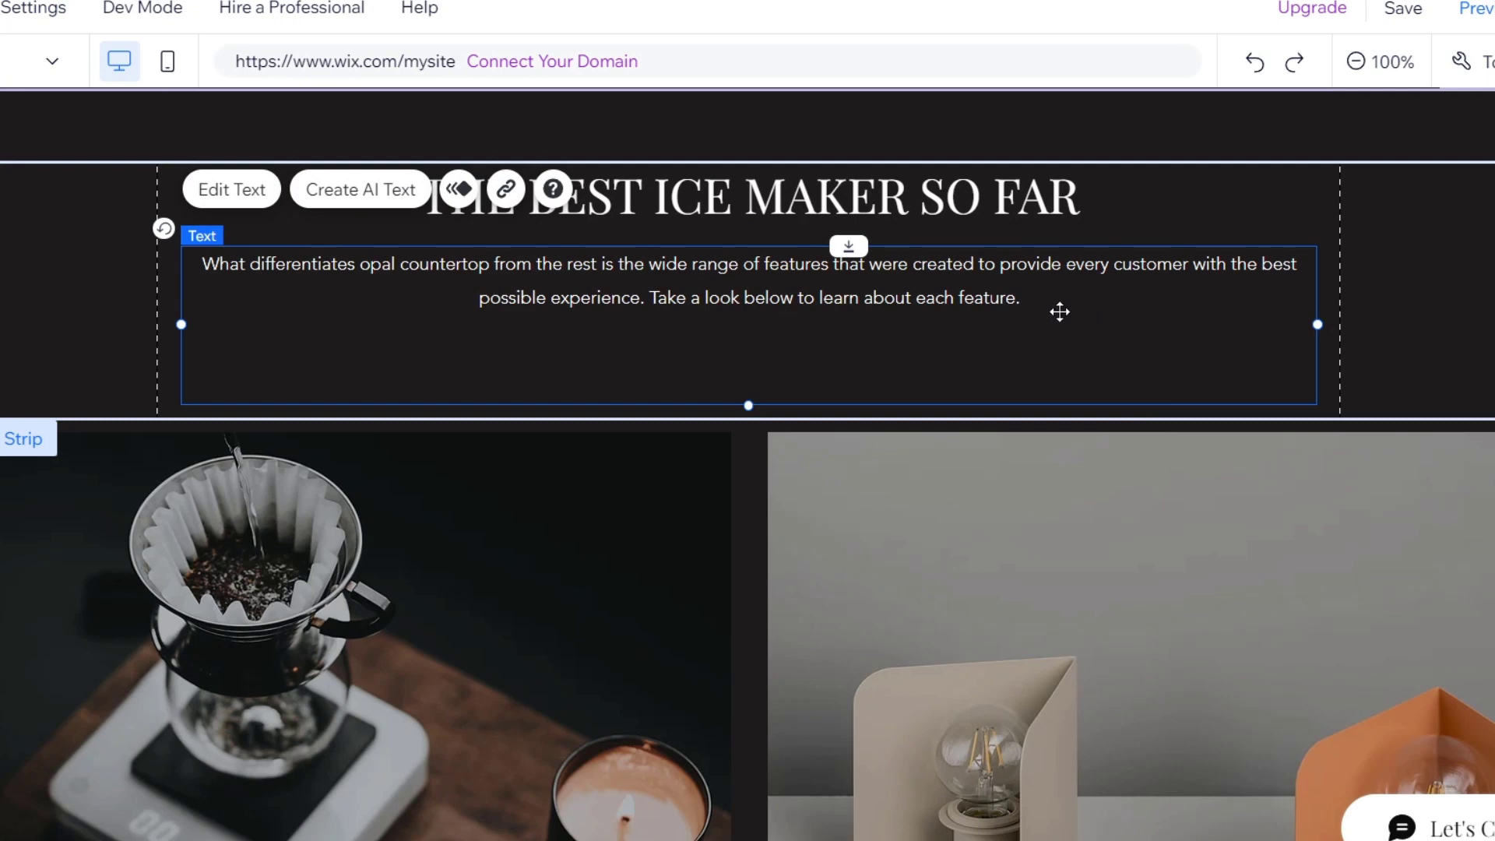
double_click(1061, 311)
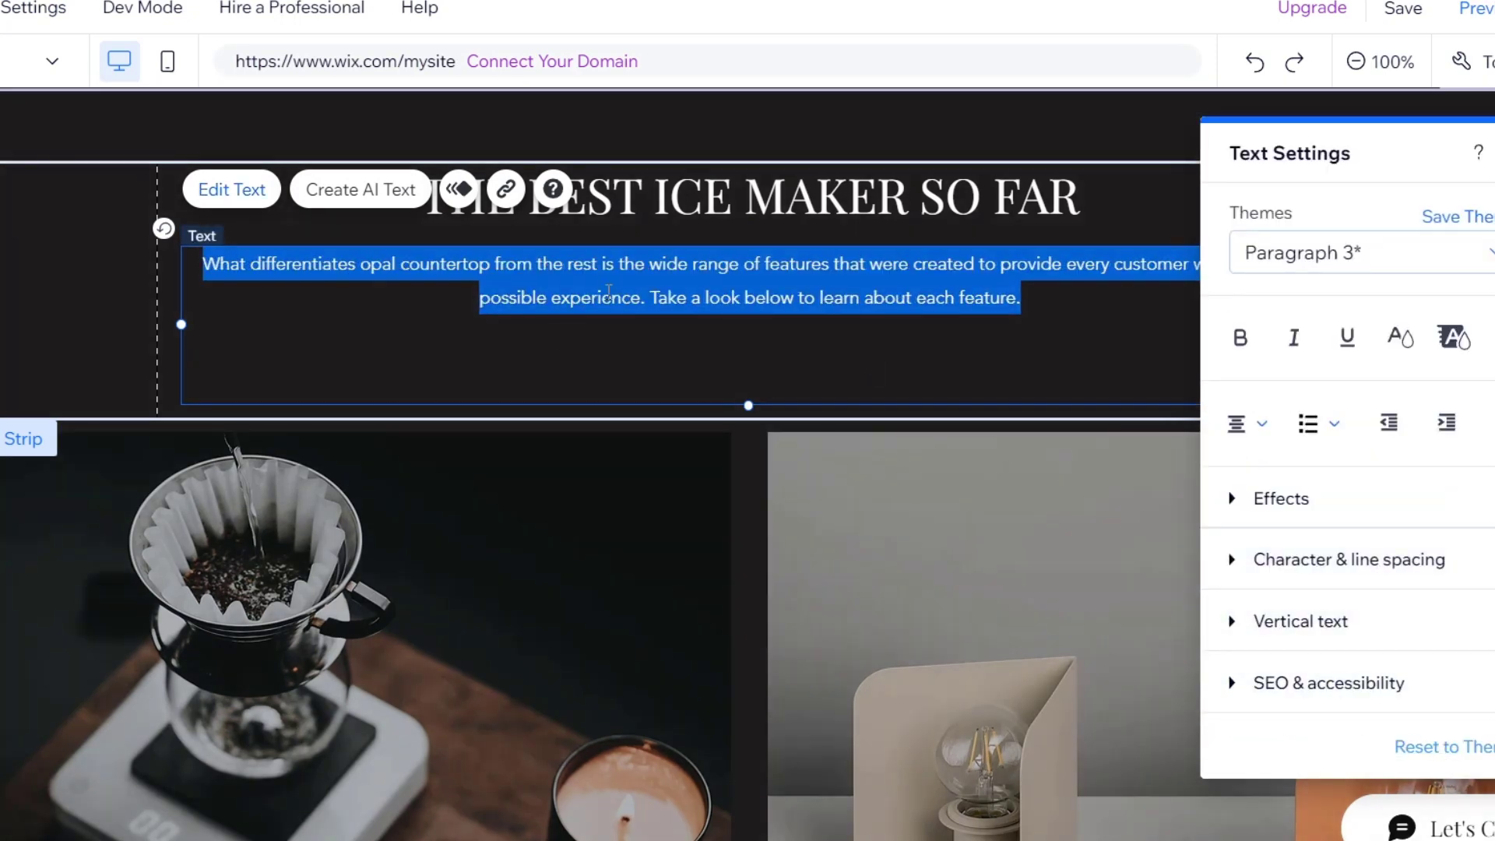
scroll(754, 537, "down", 5)
Open the background settings for Column 1 of the features strip and choose the citrus fruit image.
left_click(626, 391)
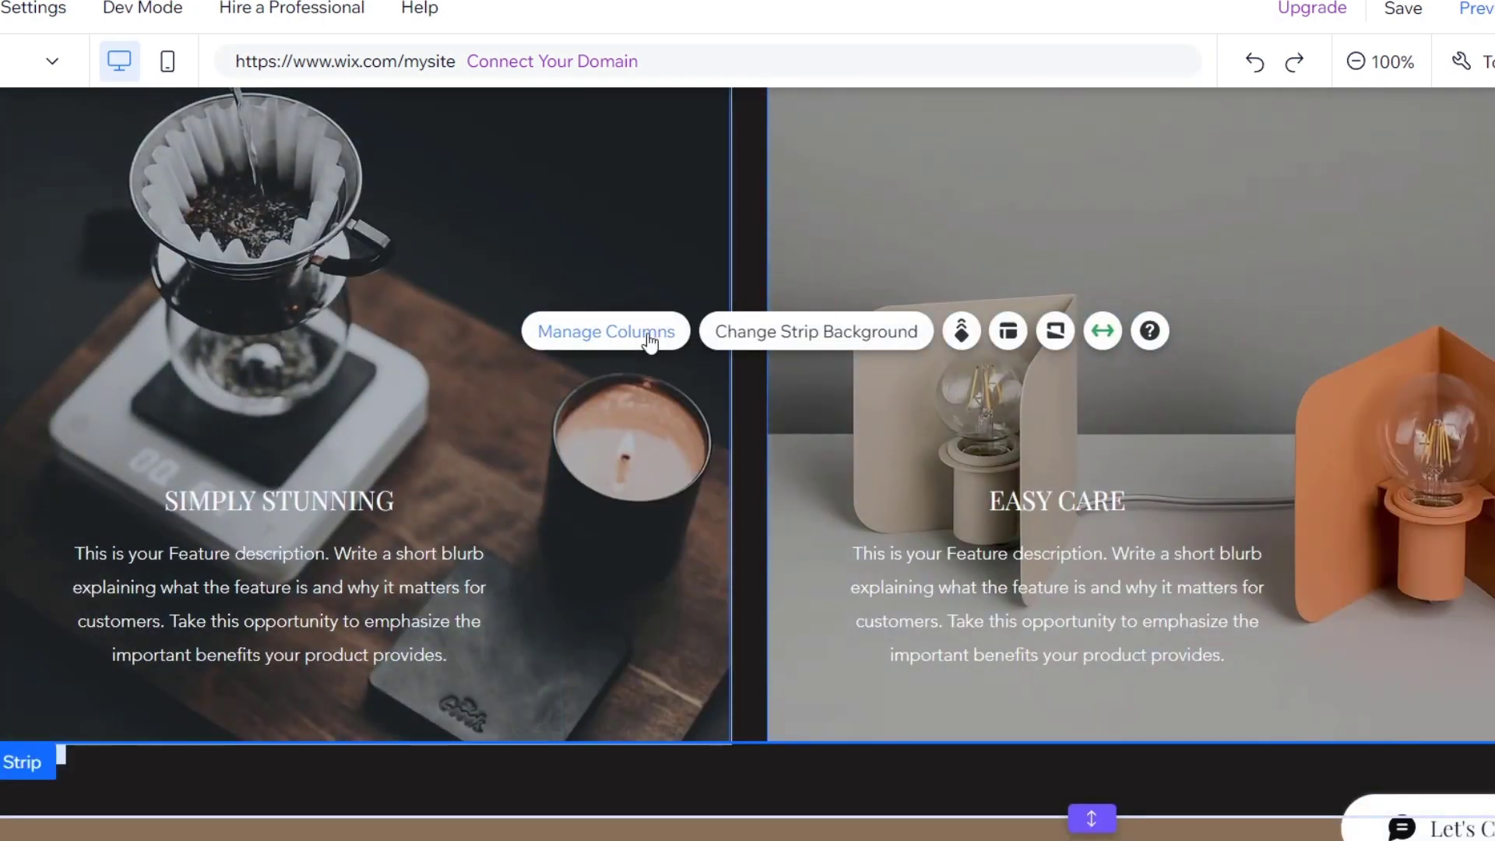
left_click(648, 335)
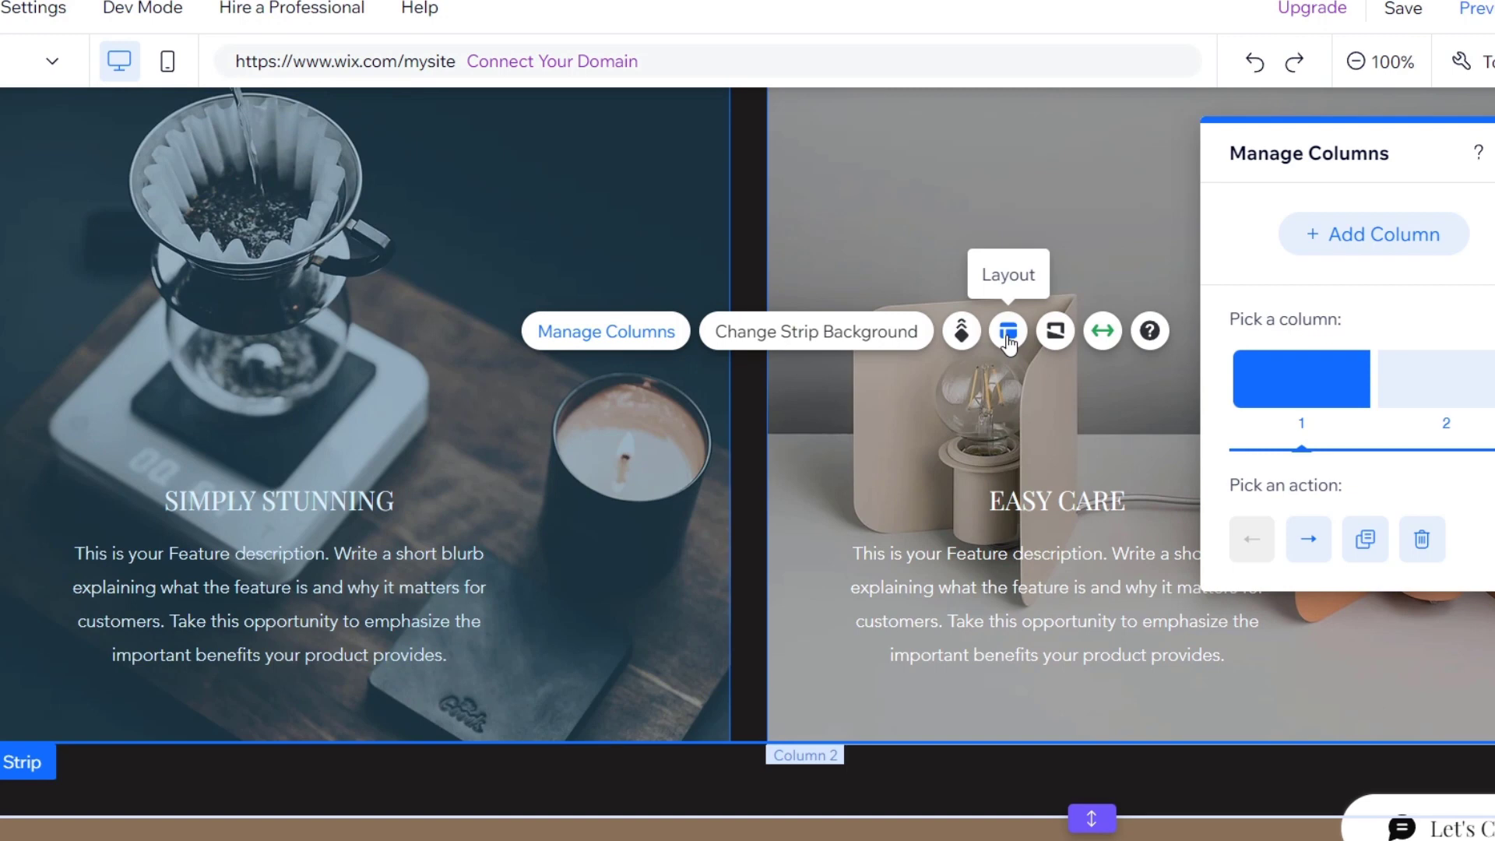
left_click(1008, 331)
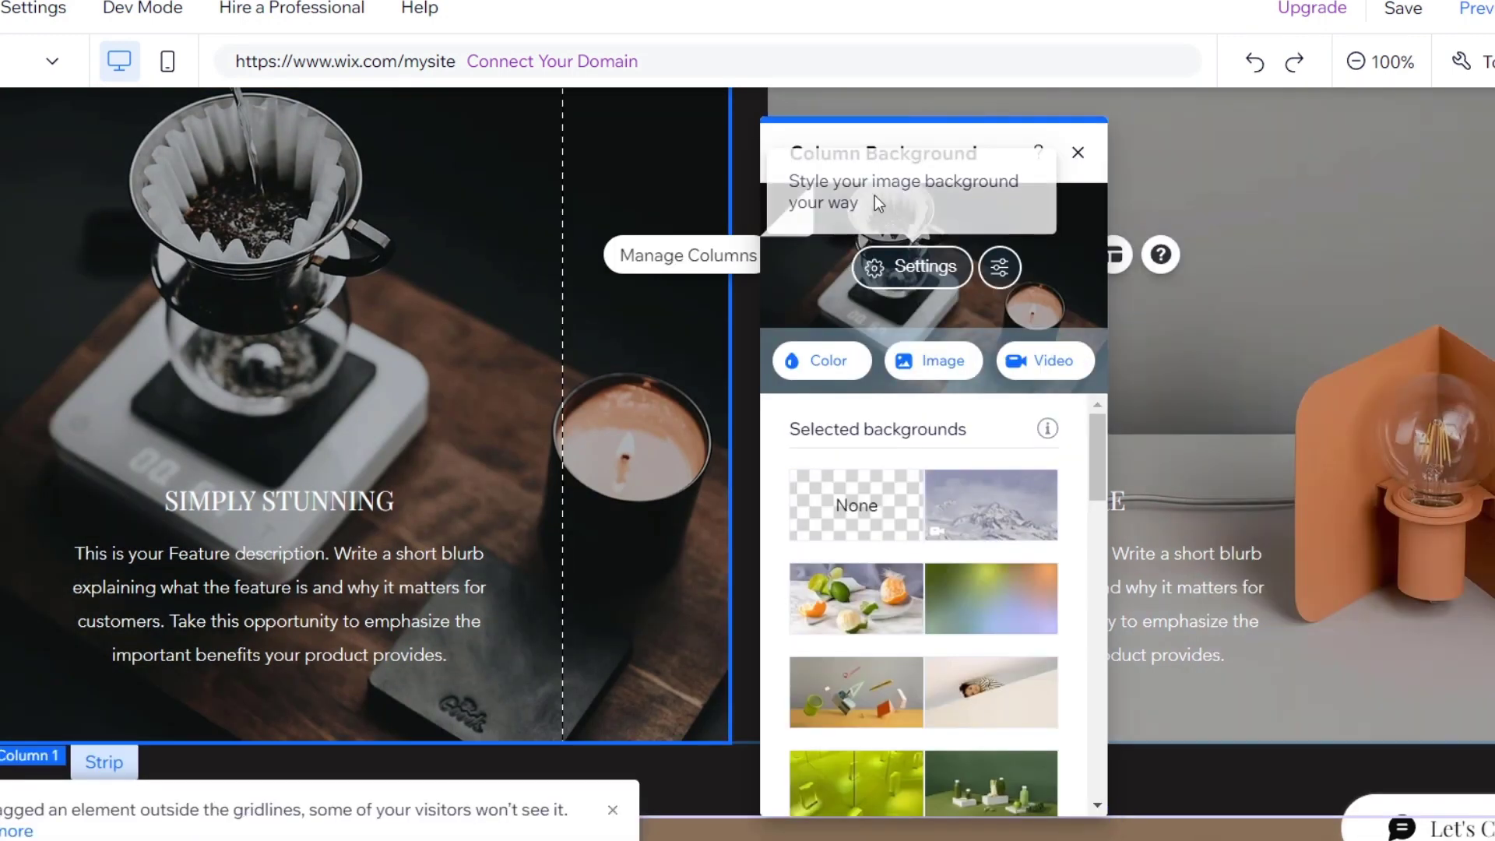
left_click_drag(837, 161, 1036, 74)
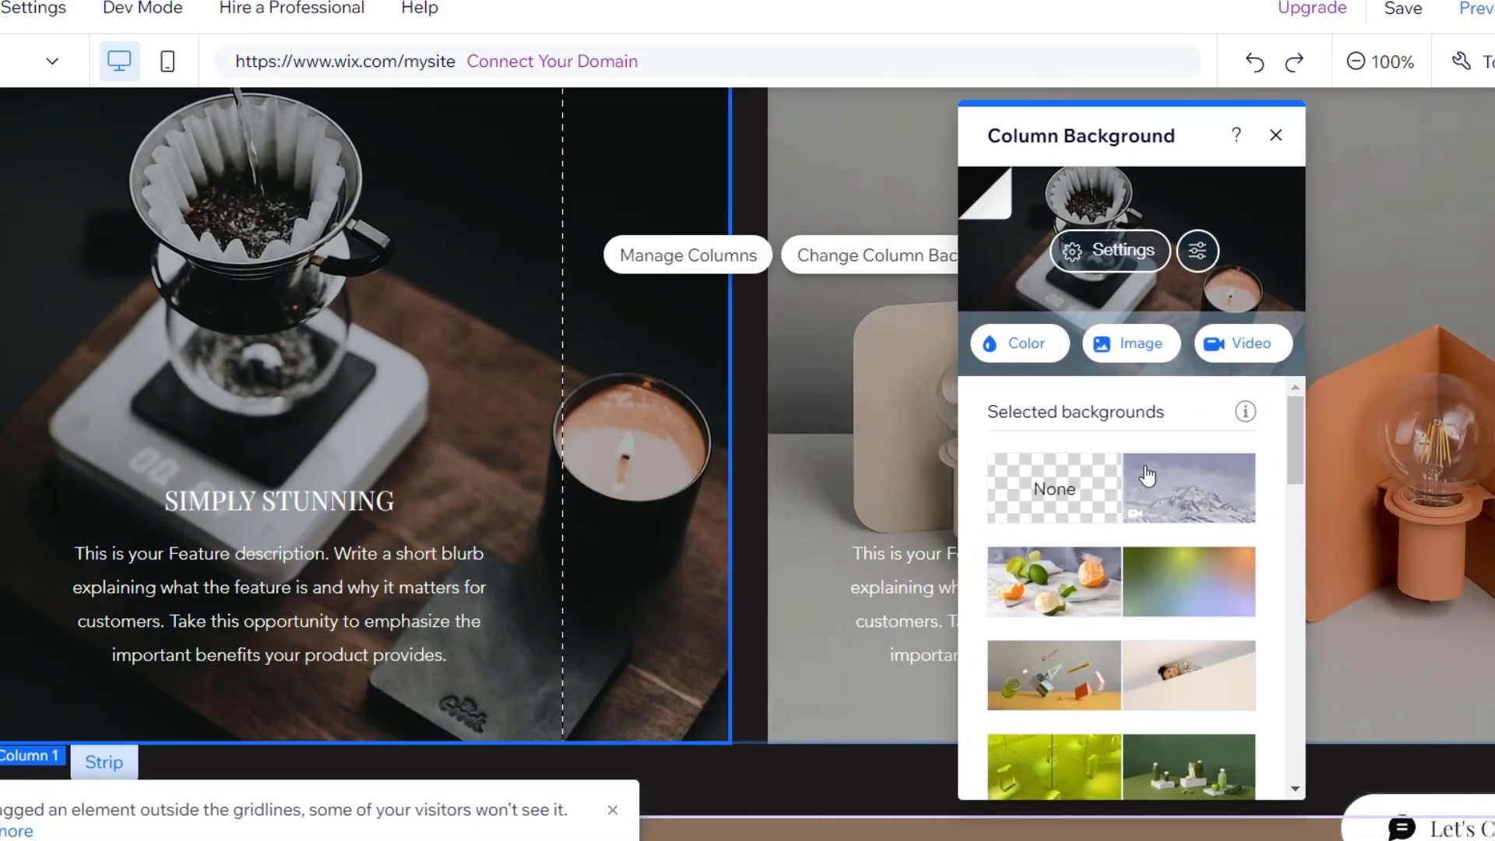
left_click(1087, 572)
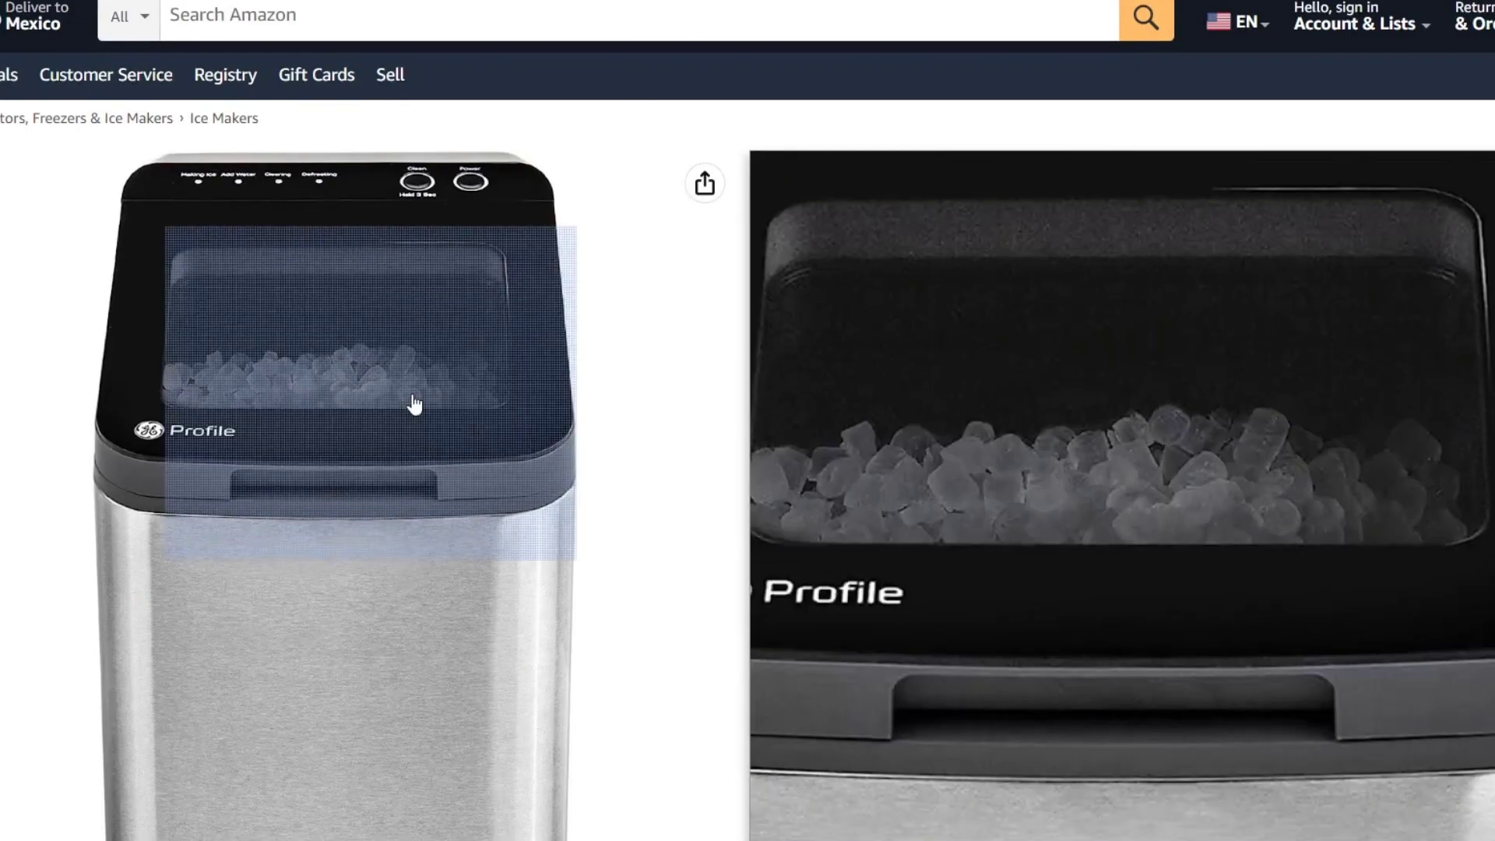
Switch to Amazon to get the GE Profile ice maker photo and use it as the background of Column 1.
right_click(414, 395)
left_click(525, 460)
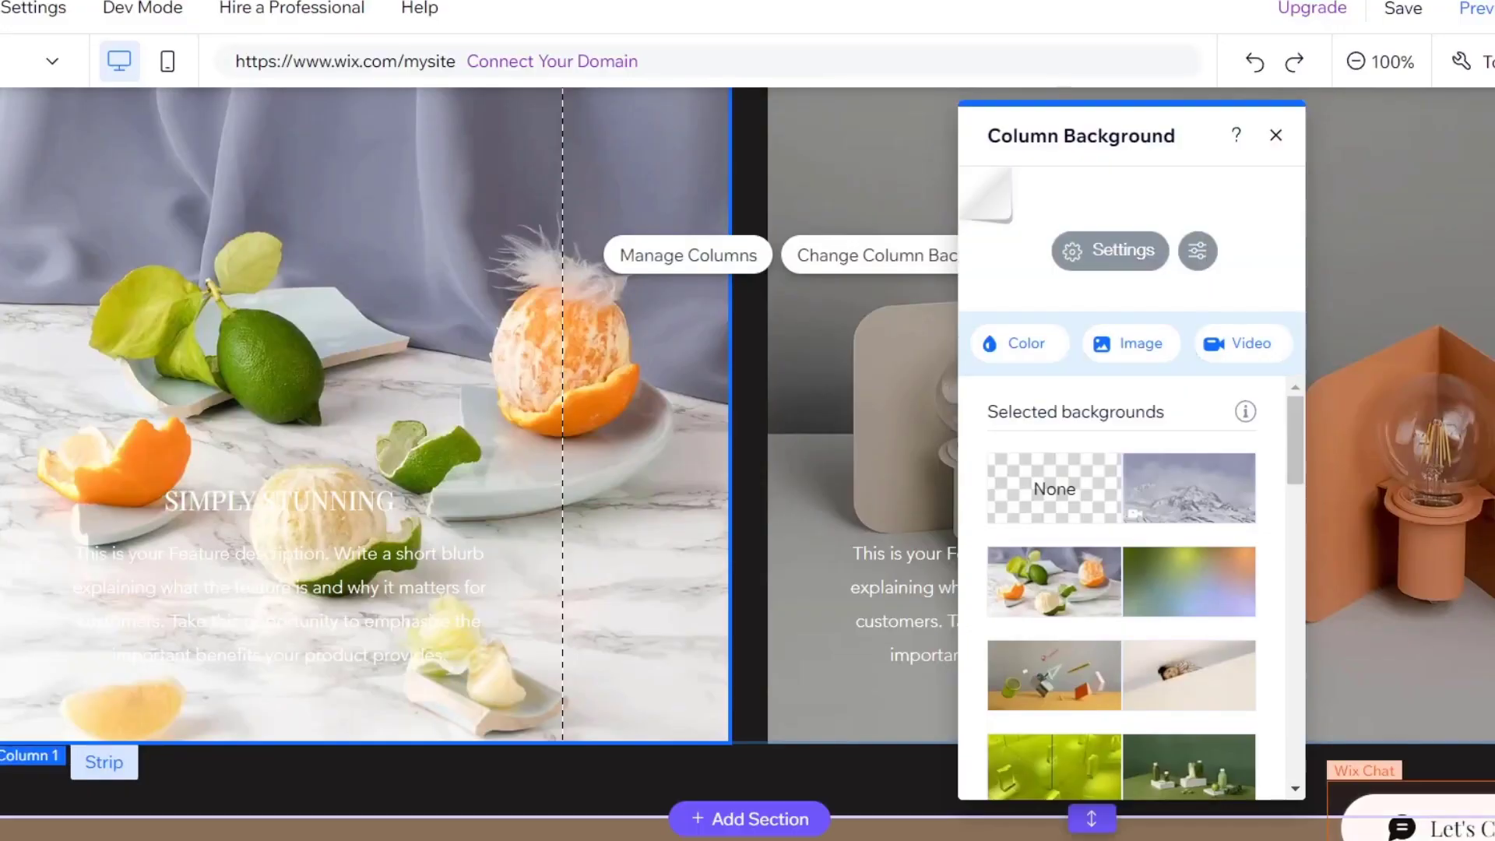
scroll(816, 385, "up", 7)
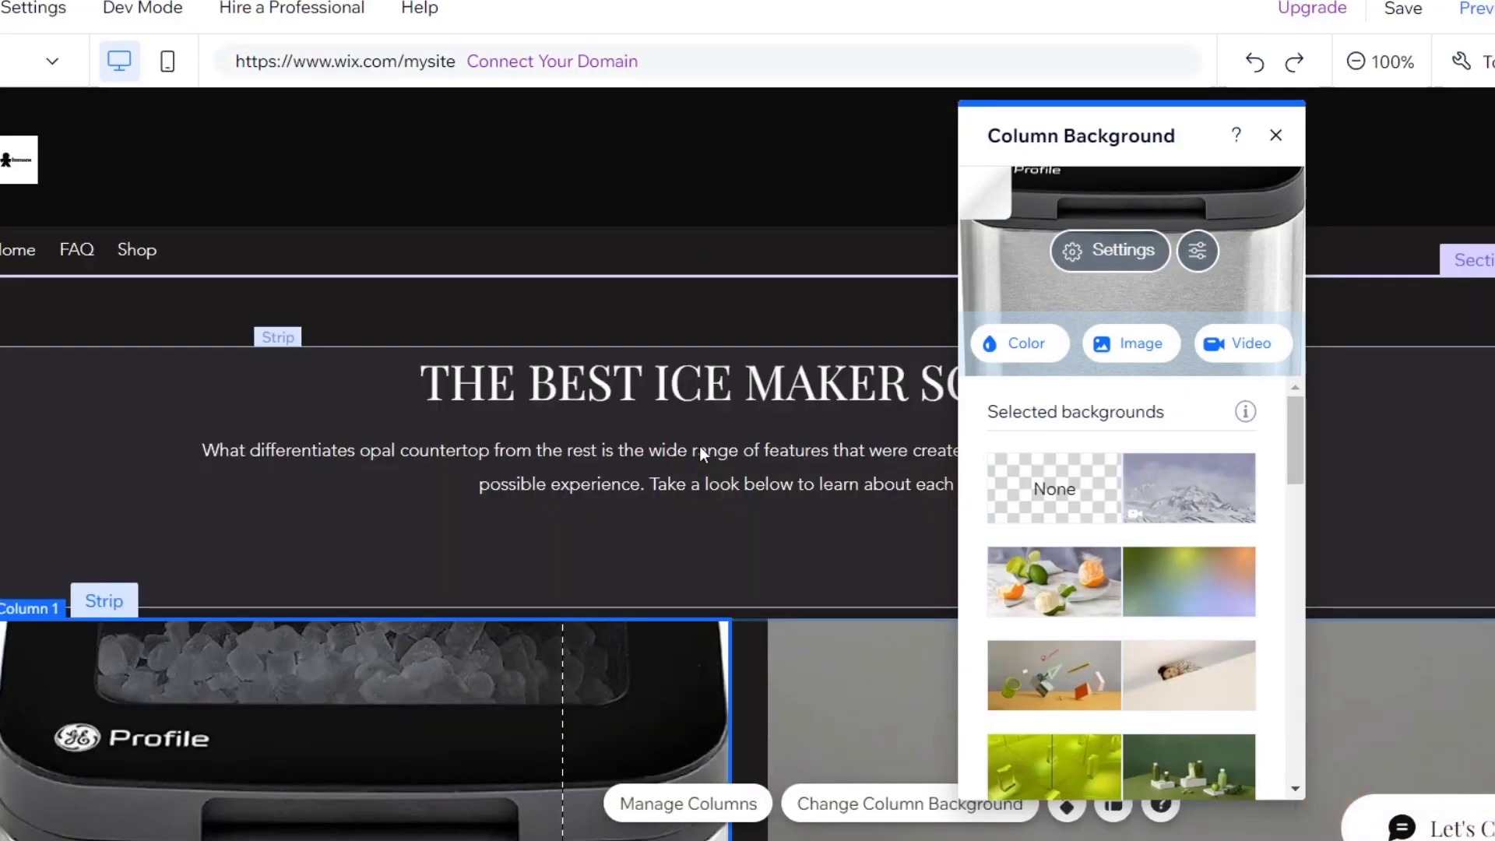
scroll(700, 446, "down", 8)
scroll(697, 450, "up", 4)
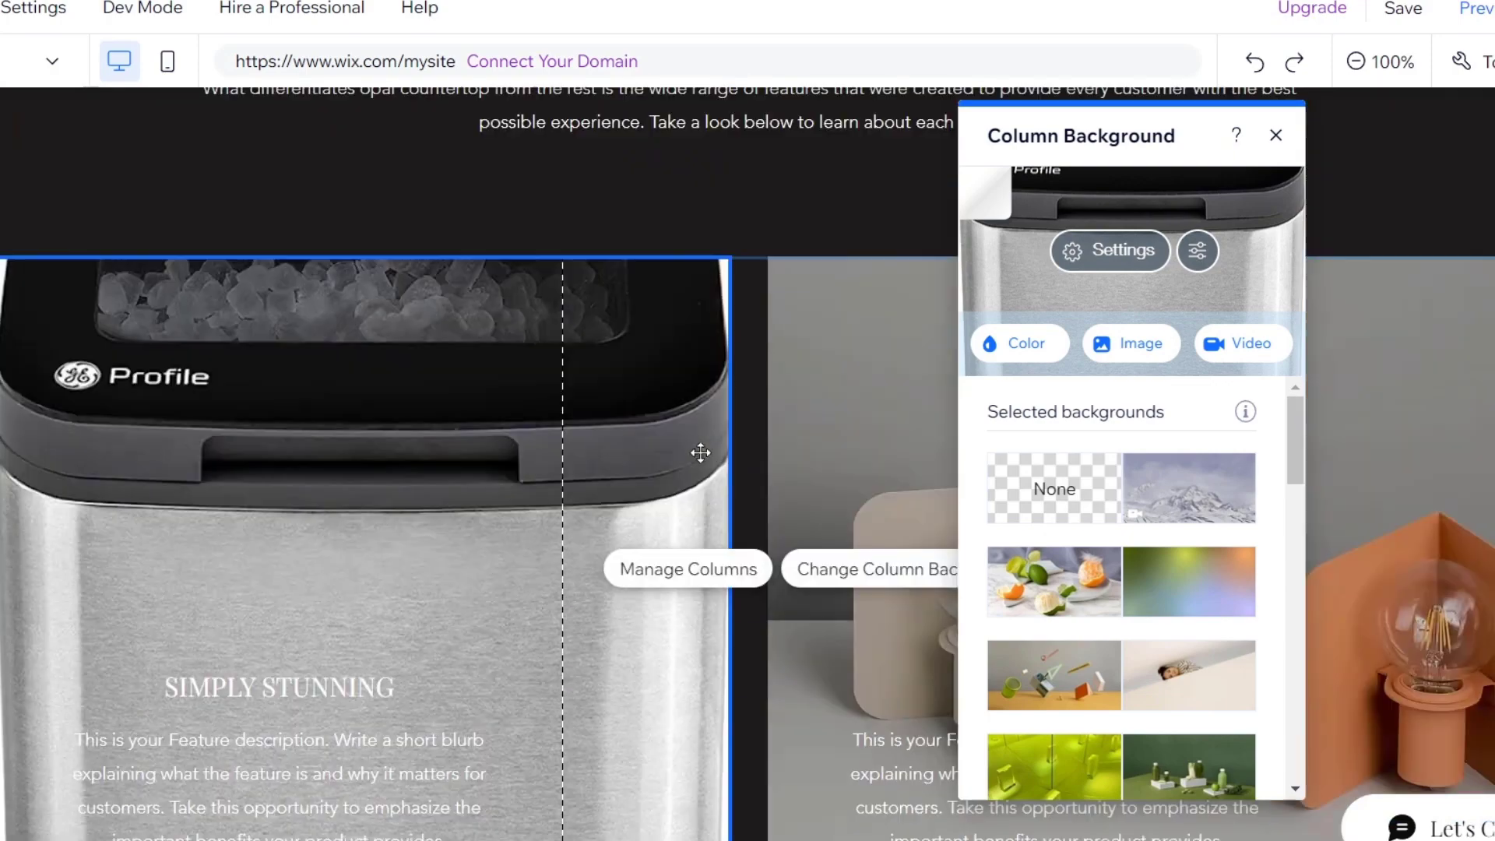
left_click(824, 386)
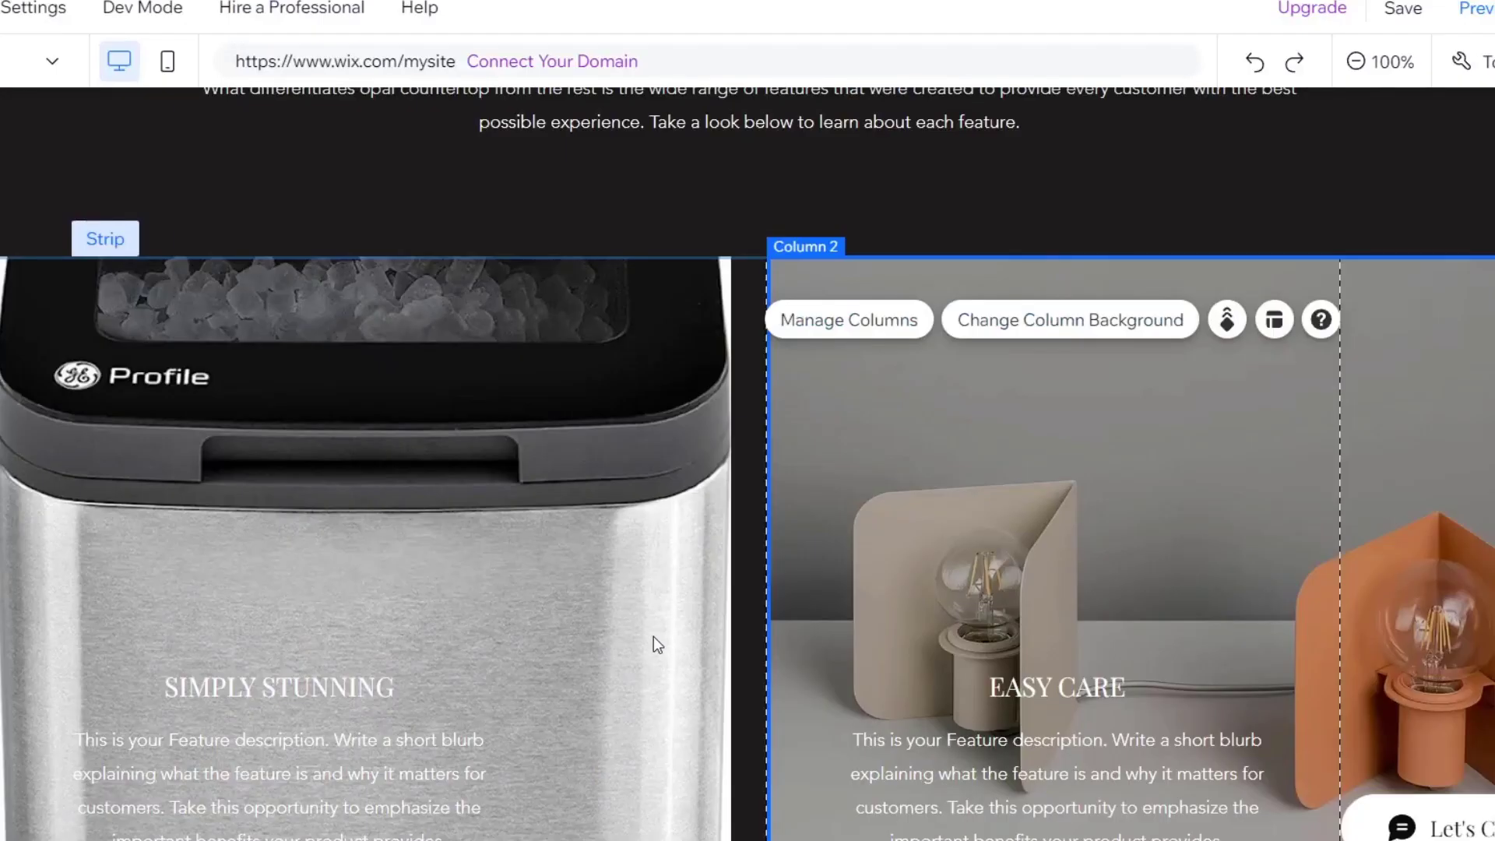
Add a themed button below the three quote boxes in the Testimonial section.
scroll(652, 637, "down", 5)
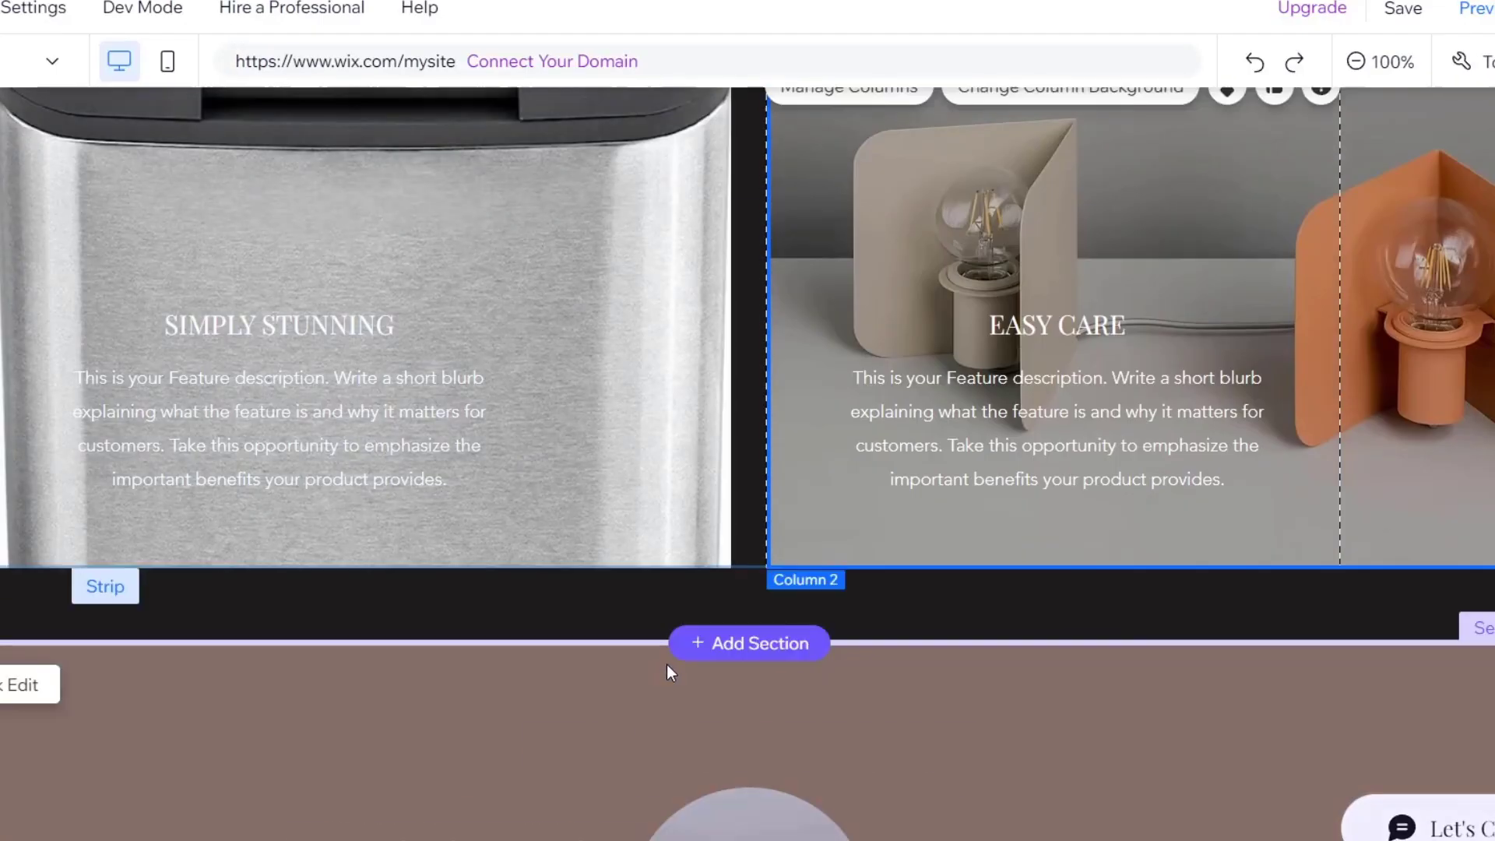
scroll(665, 665, "down", 15)
scroll(668, 672, "down", 2)
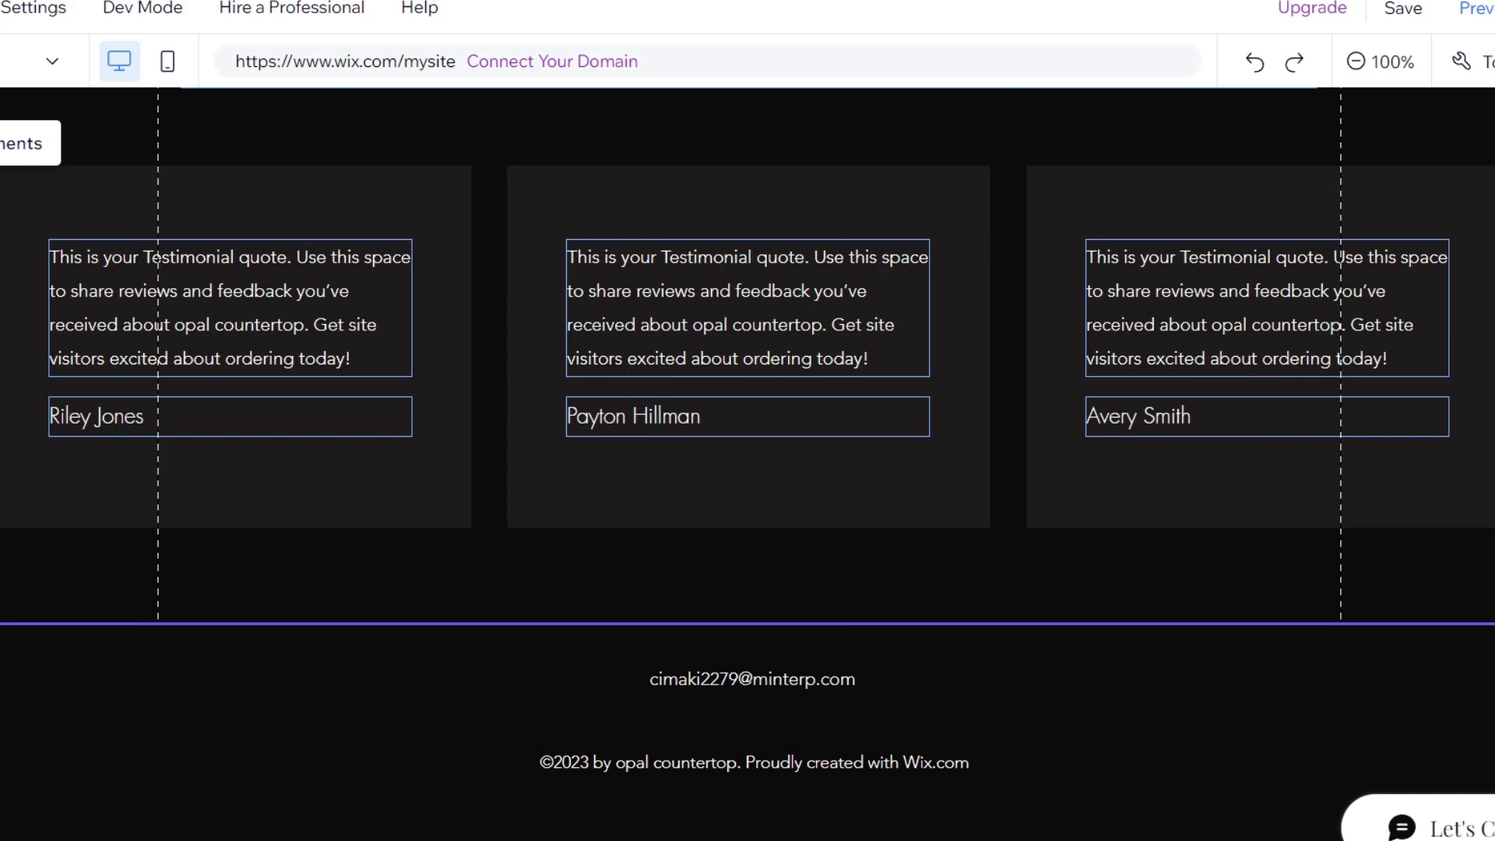
left_click(0, 143)
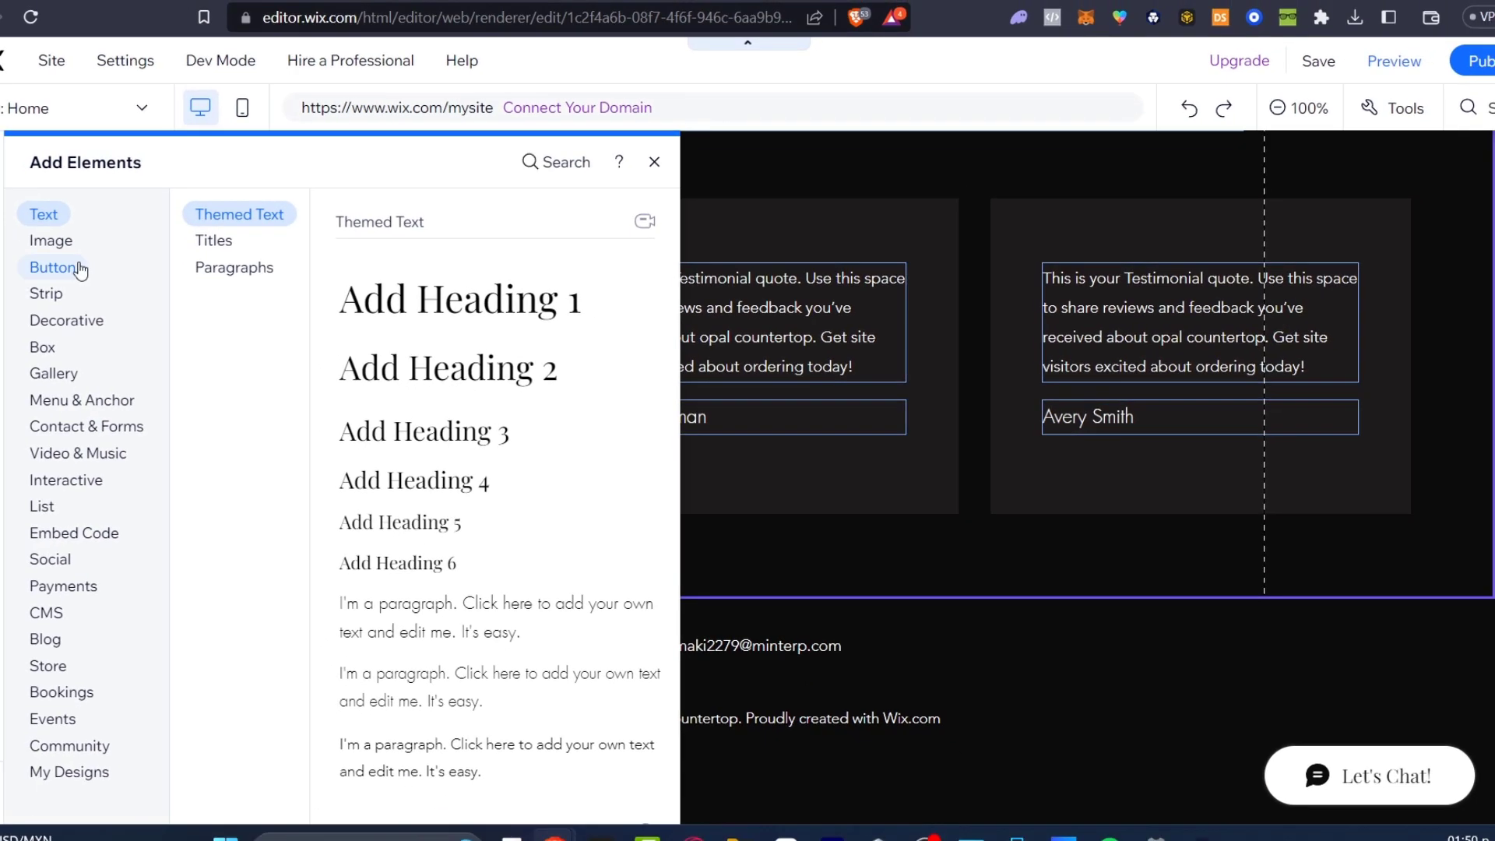
left_click(88, 267)
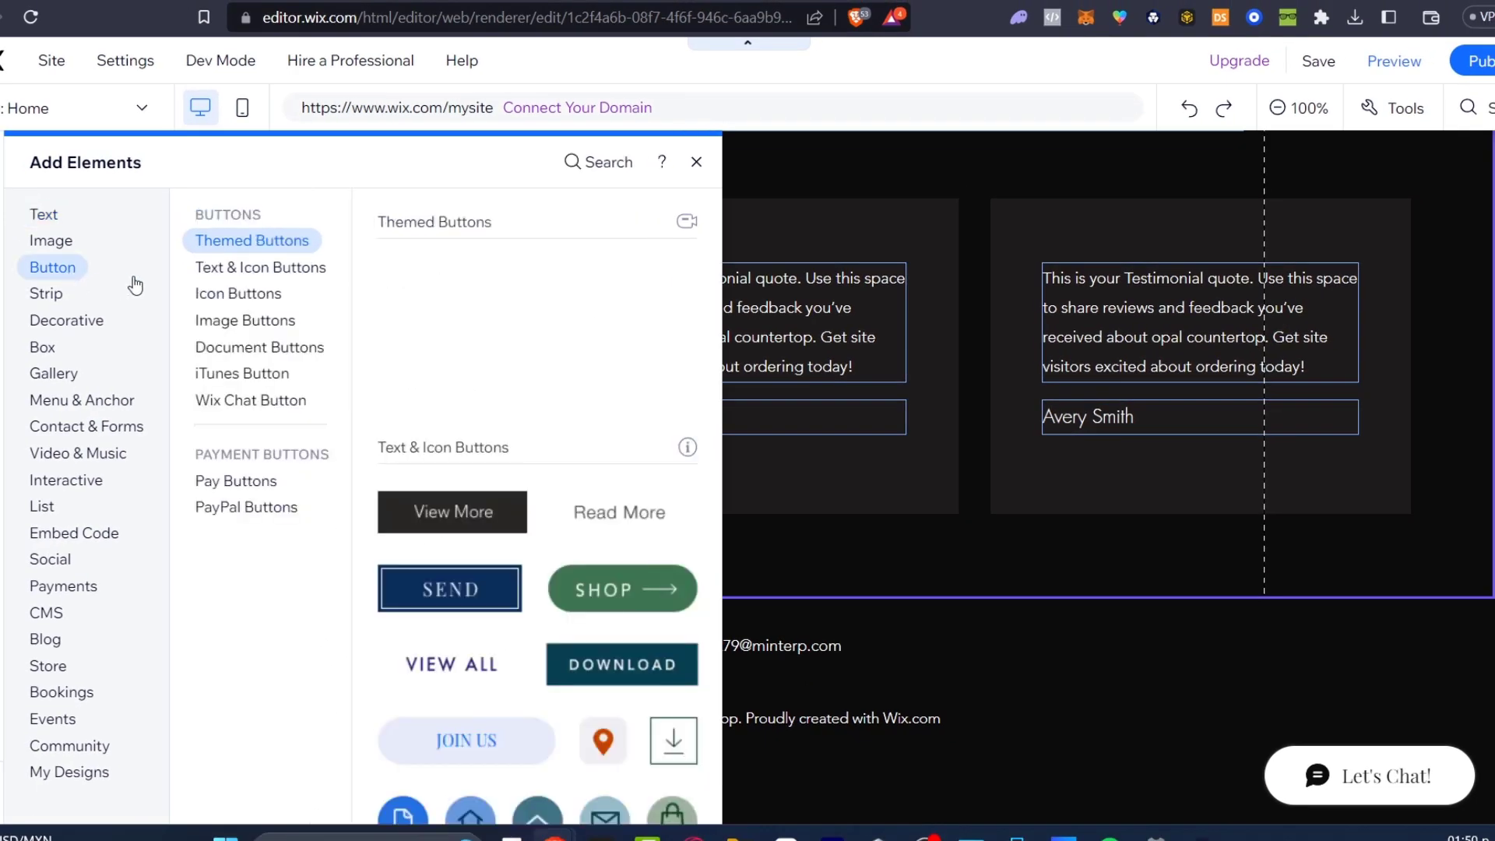
left_click_drag(490, 301, 774, 637)
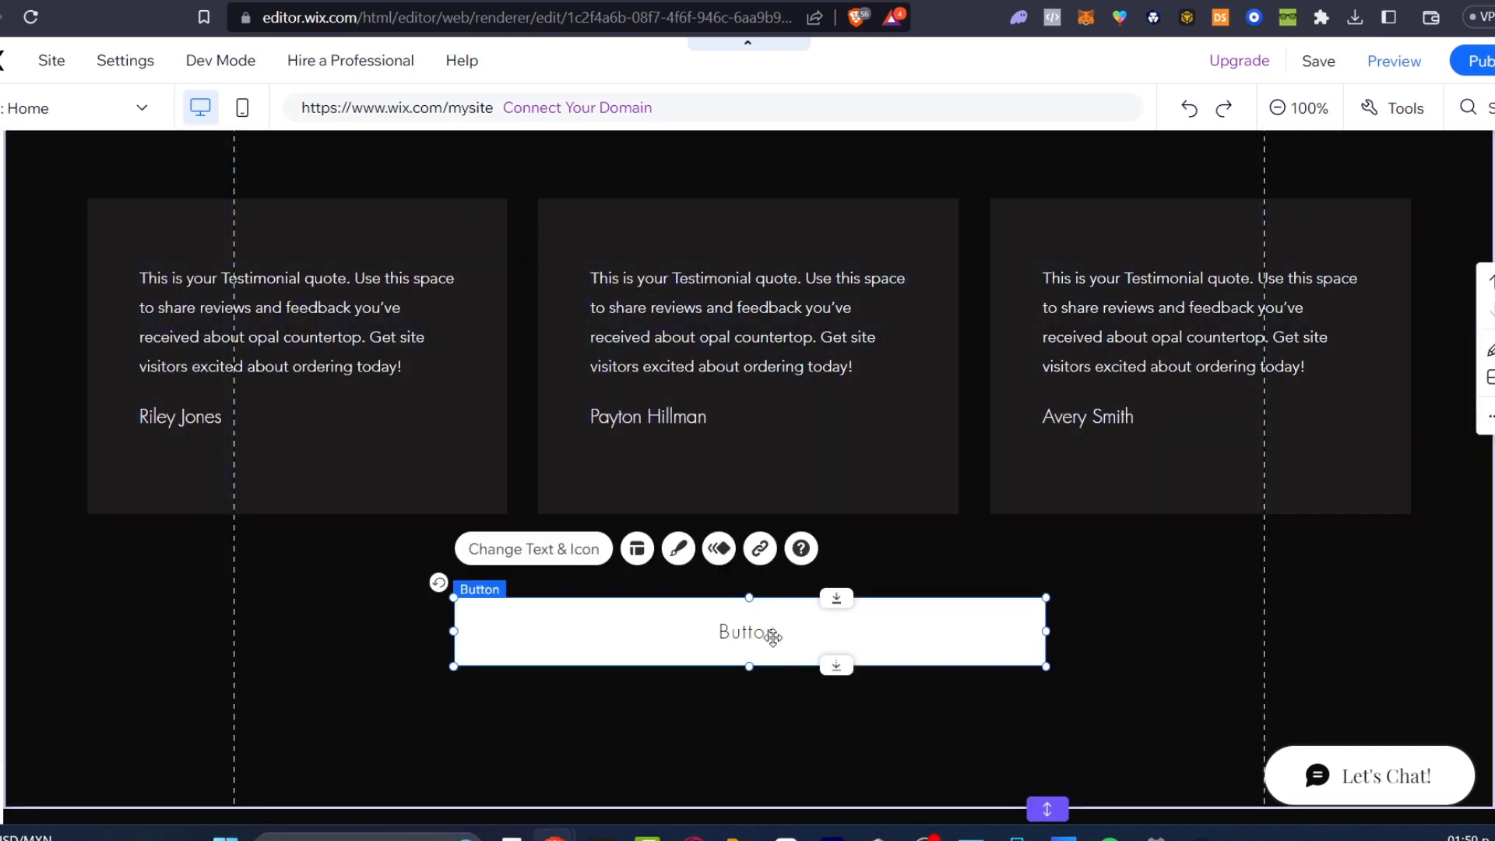
Set the new button's text to "Buy Now".
double_click(771, 634)
left_click(758, 633)
left_click(556, 554)
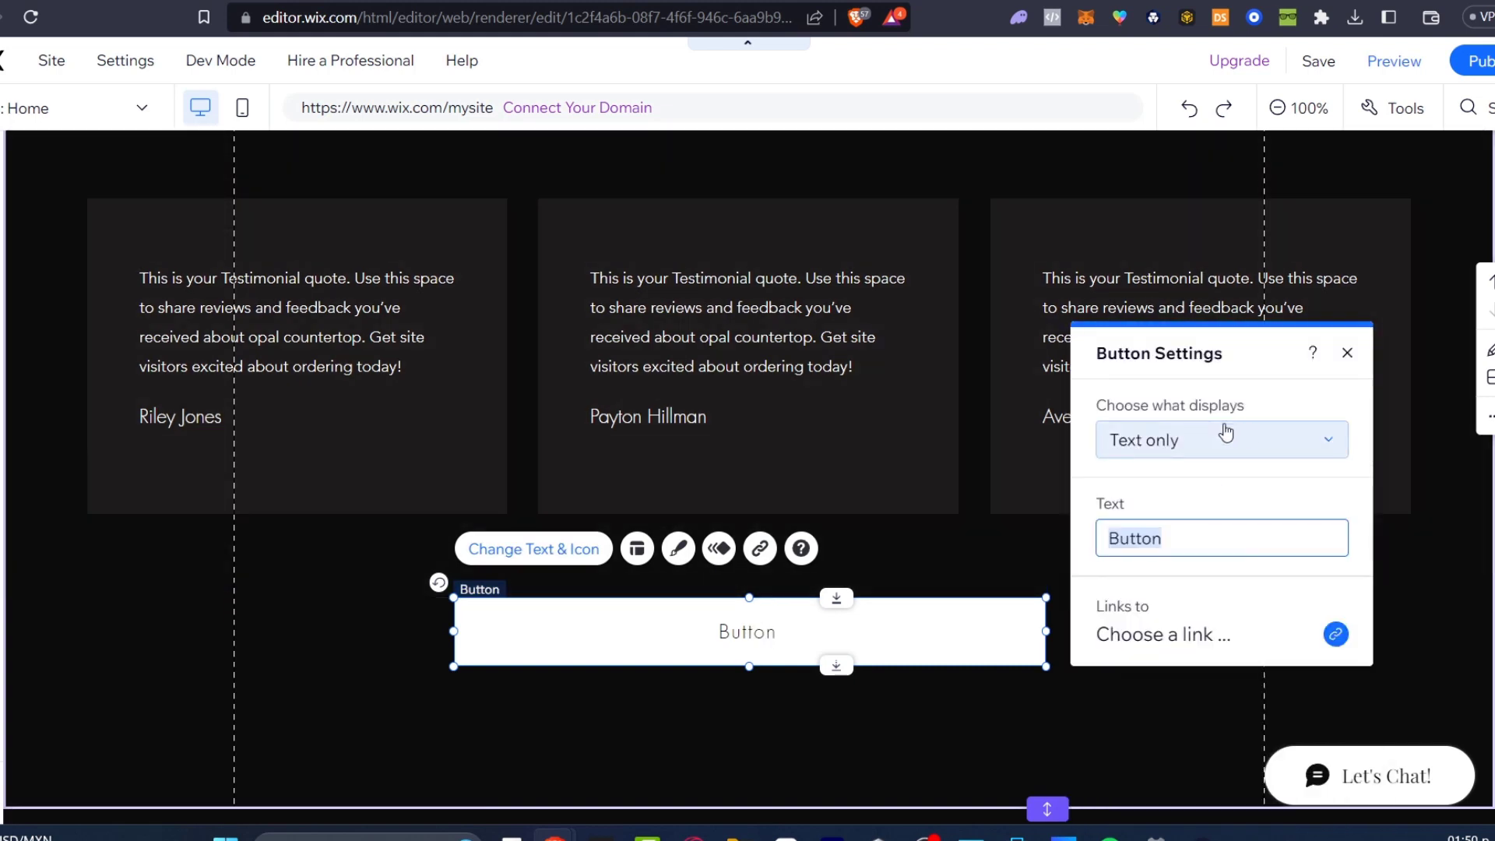
key("BackSpace")
key("BackSpace")
key("BackSpace")
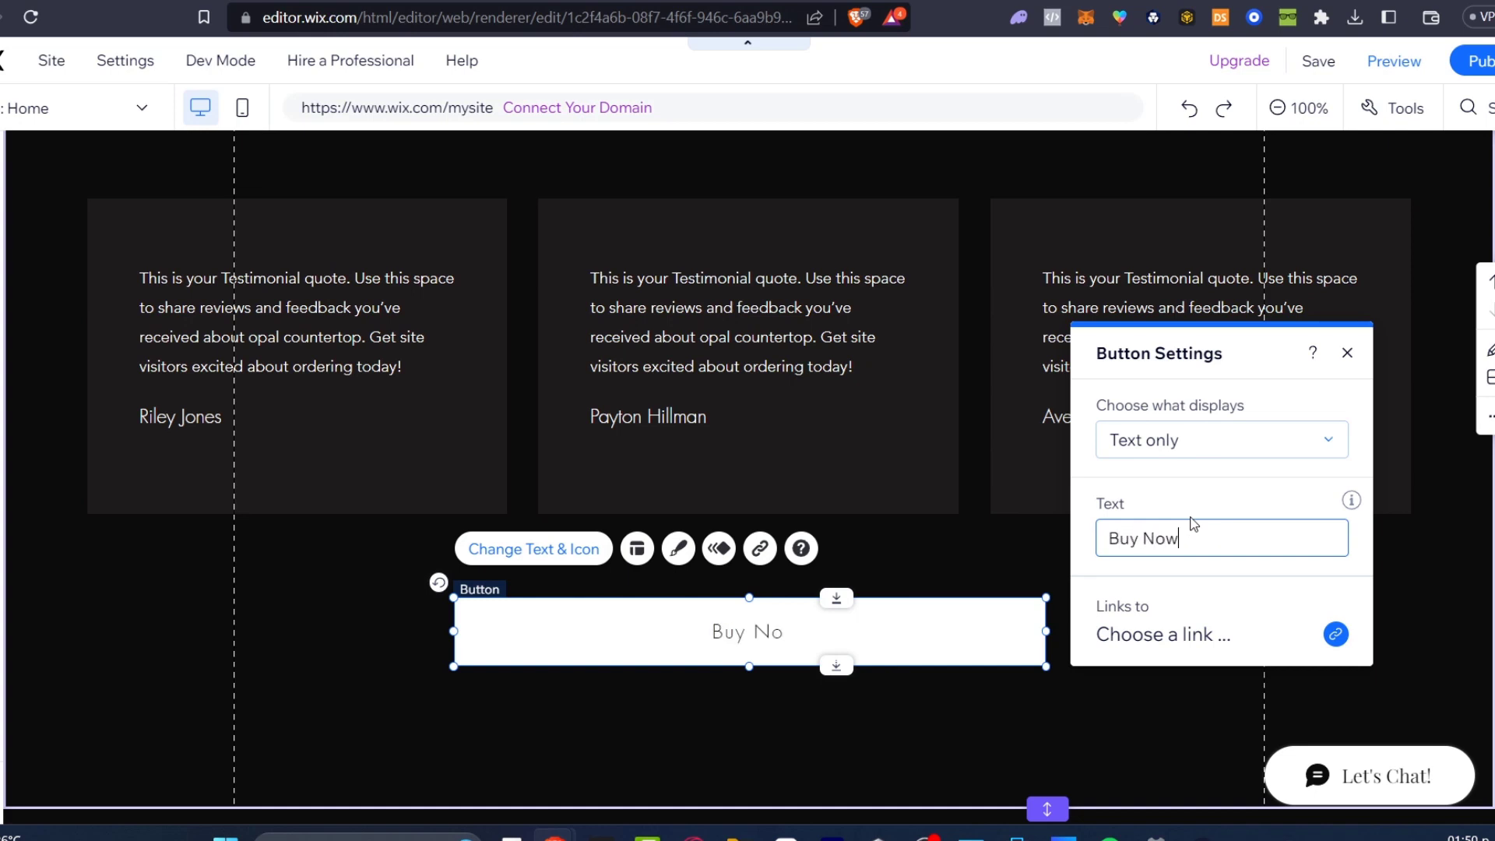
Link the Buy Now button to the Amazon product page's web address, opening in a new window.
left_click(1183, 636)
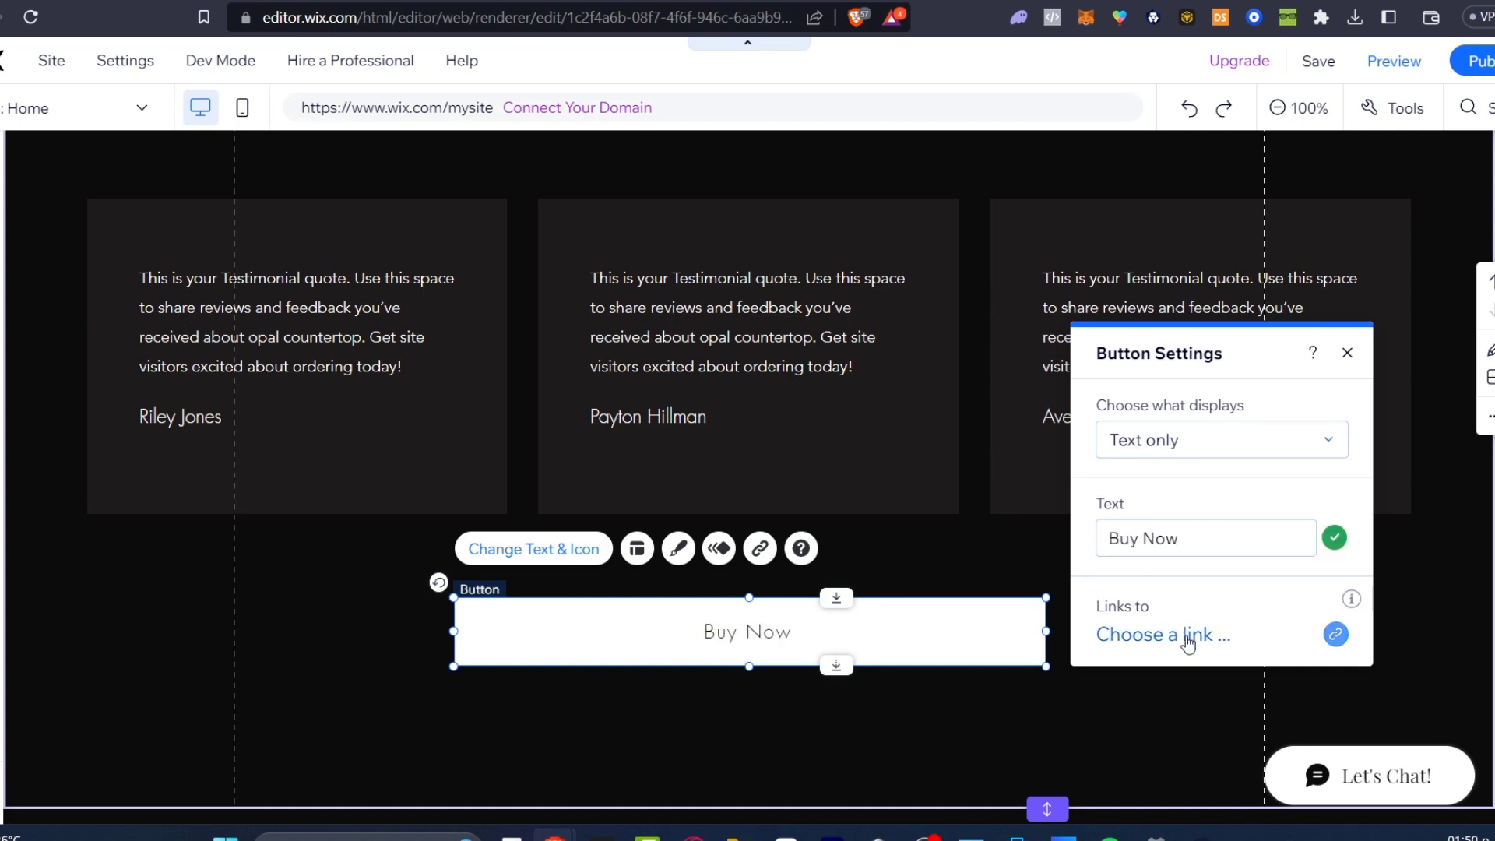
left_click(1194, 647)
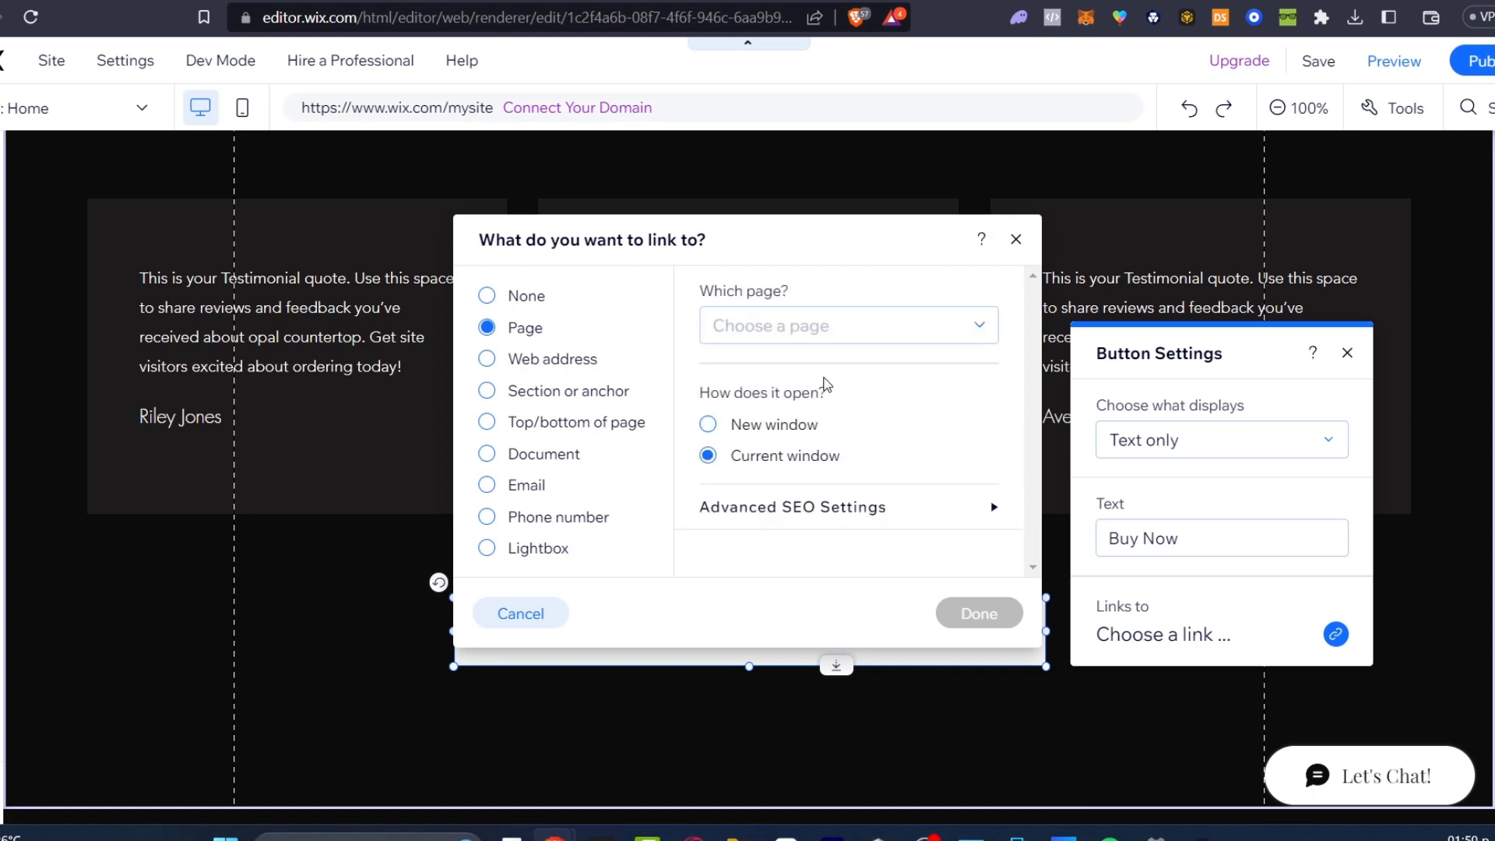
left_click(489, 363)
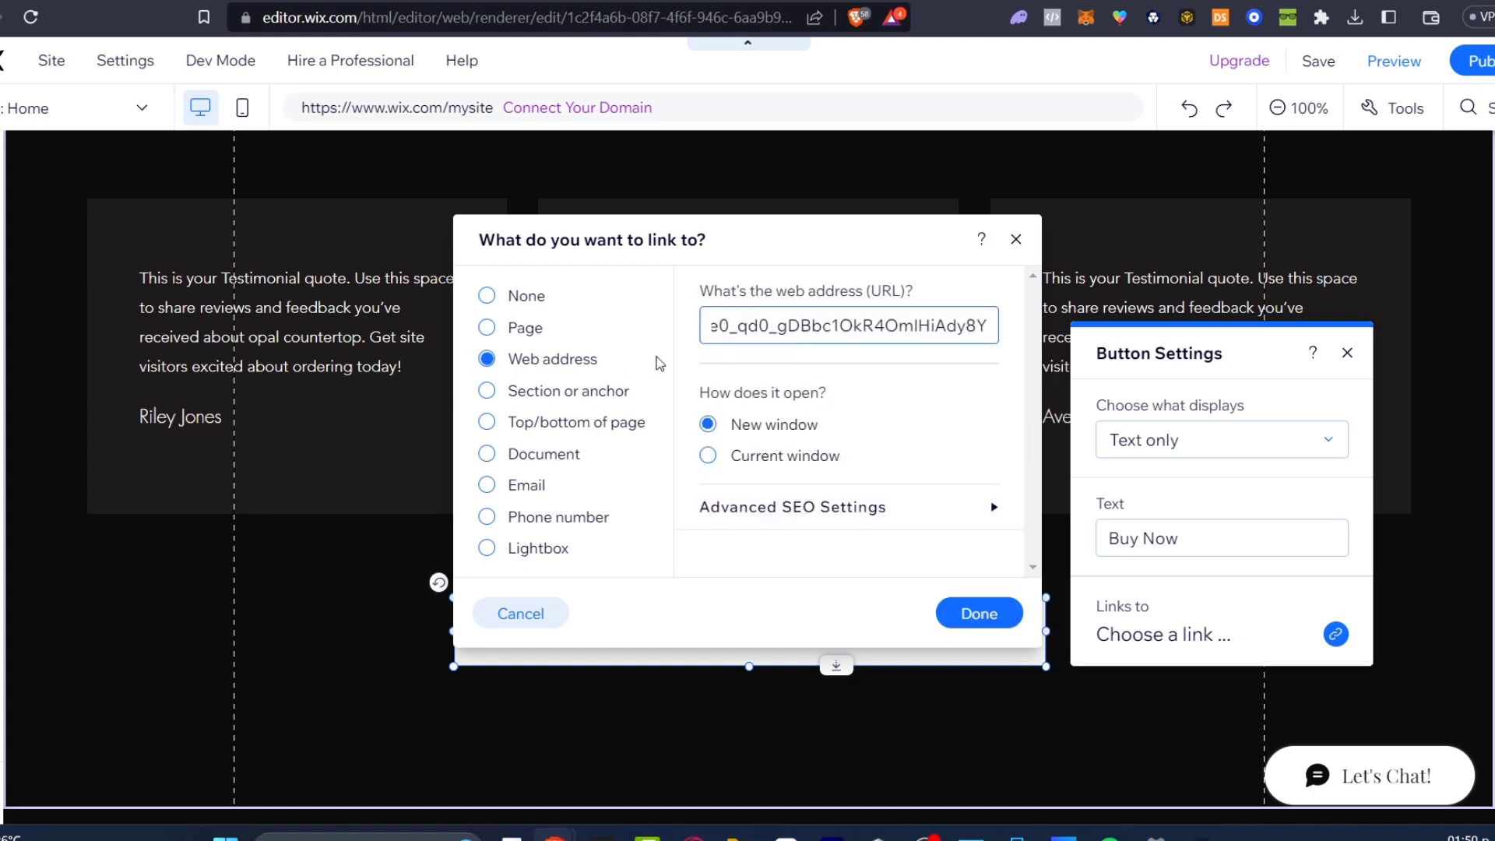
left_click(975, 634)
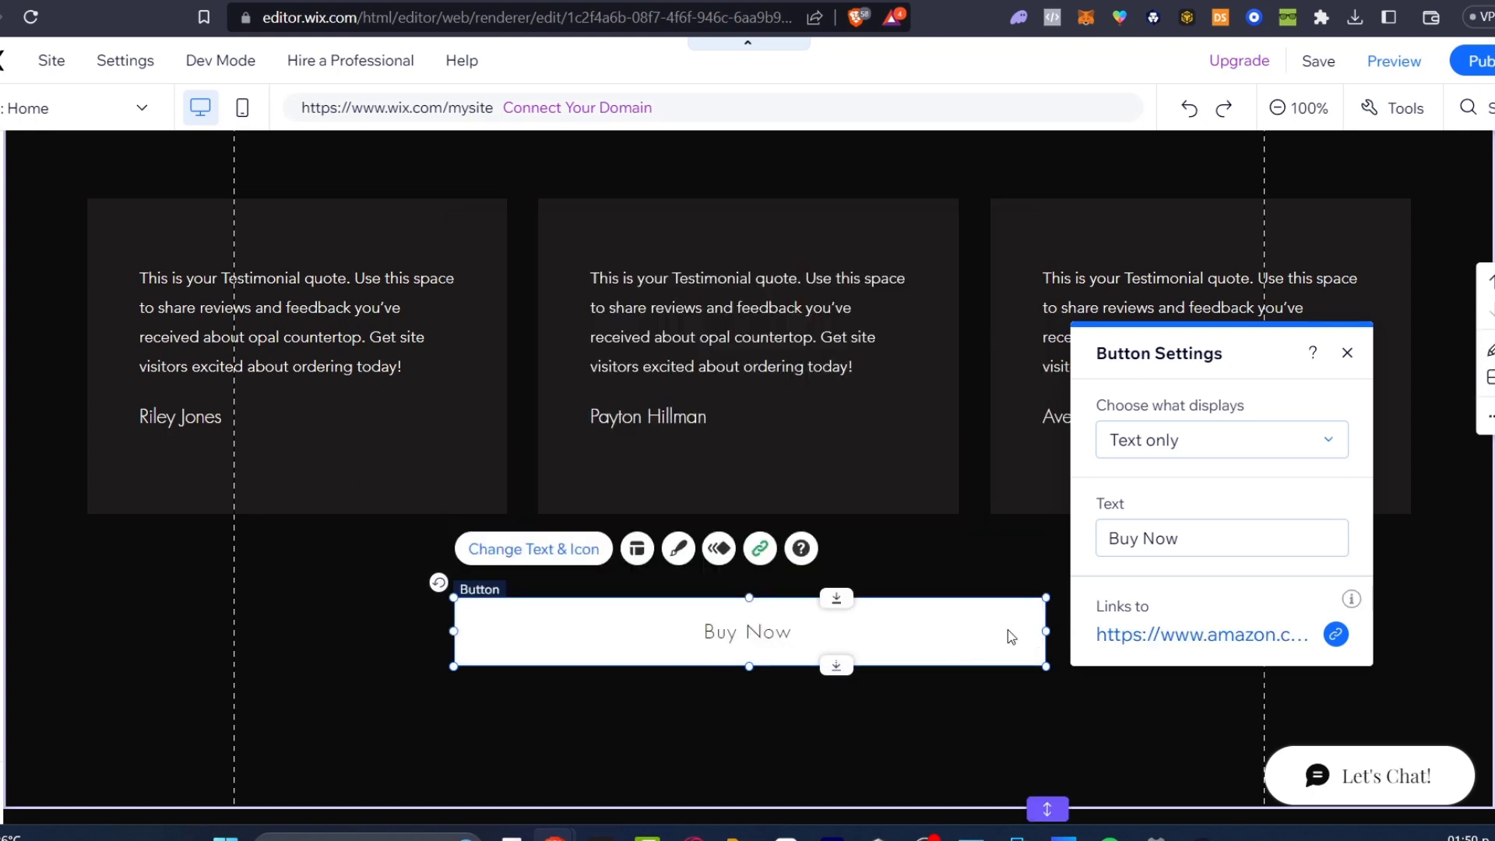
left_click(1348, 355)
Open the FAQ page for viewing from the header's site menu.
scroll(1138, 652, "down", 3)
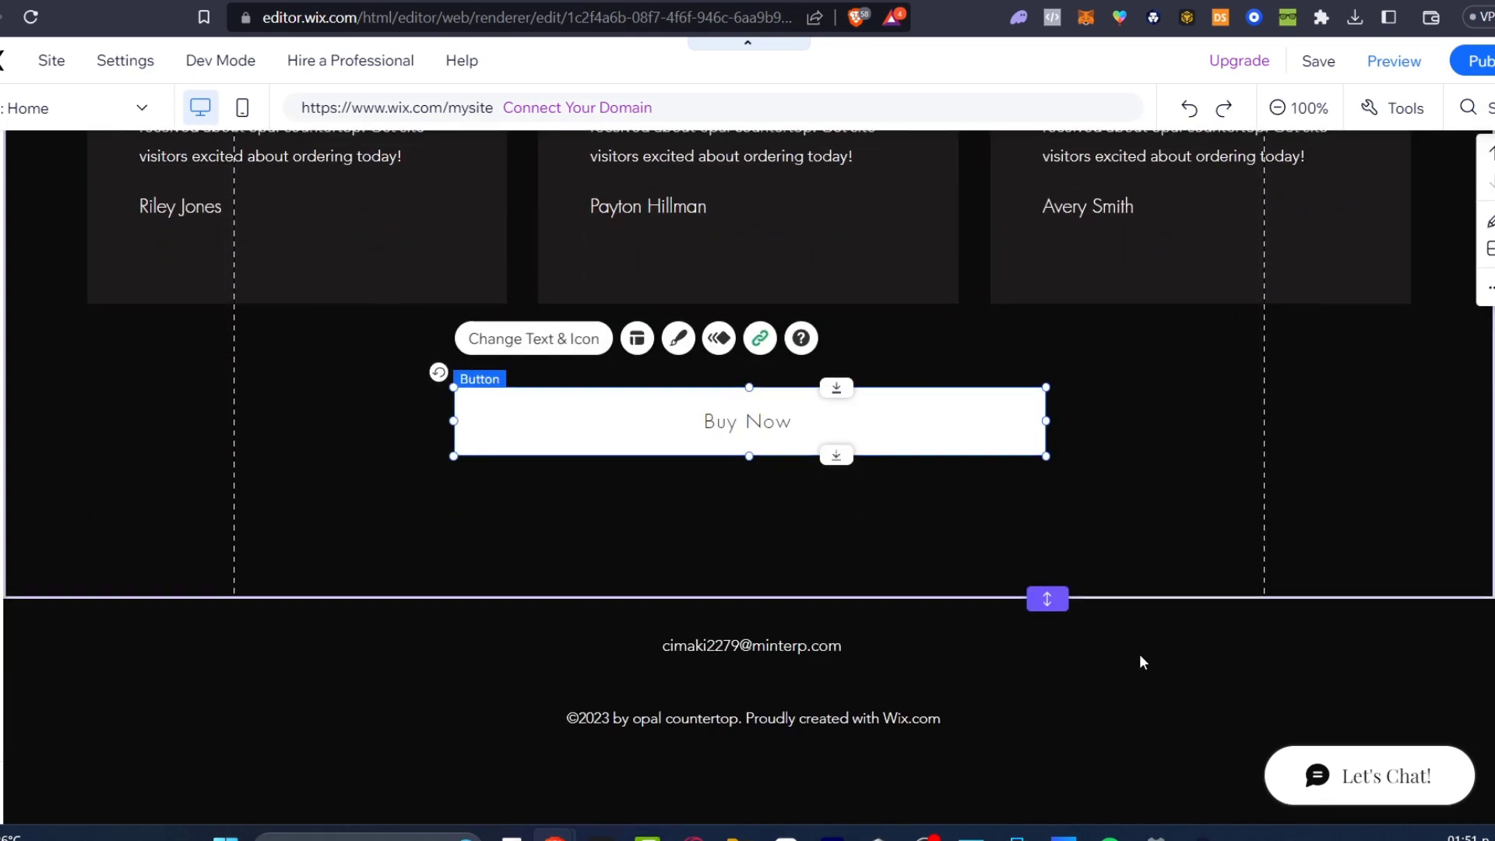
scroll(1141, 648, "up", 15)
scroll(1142, 648, "up", 1)
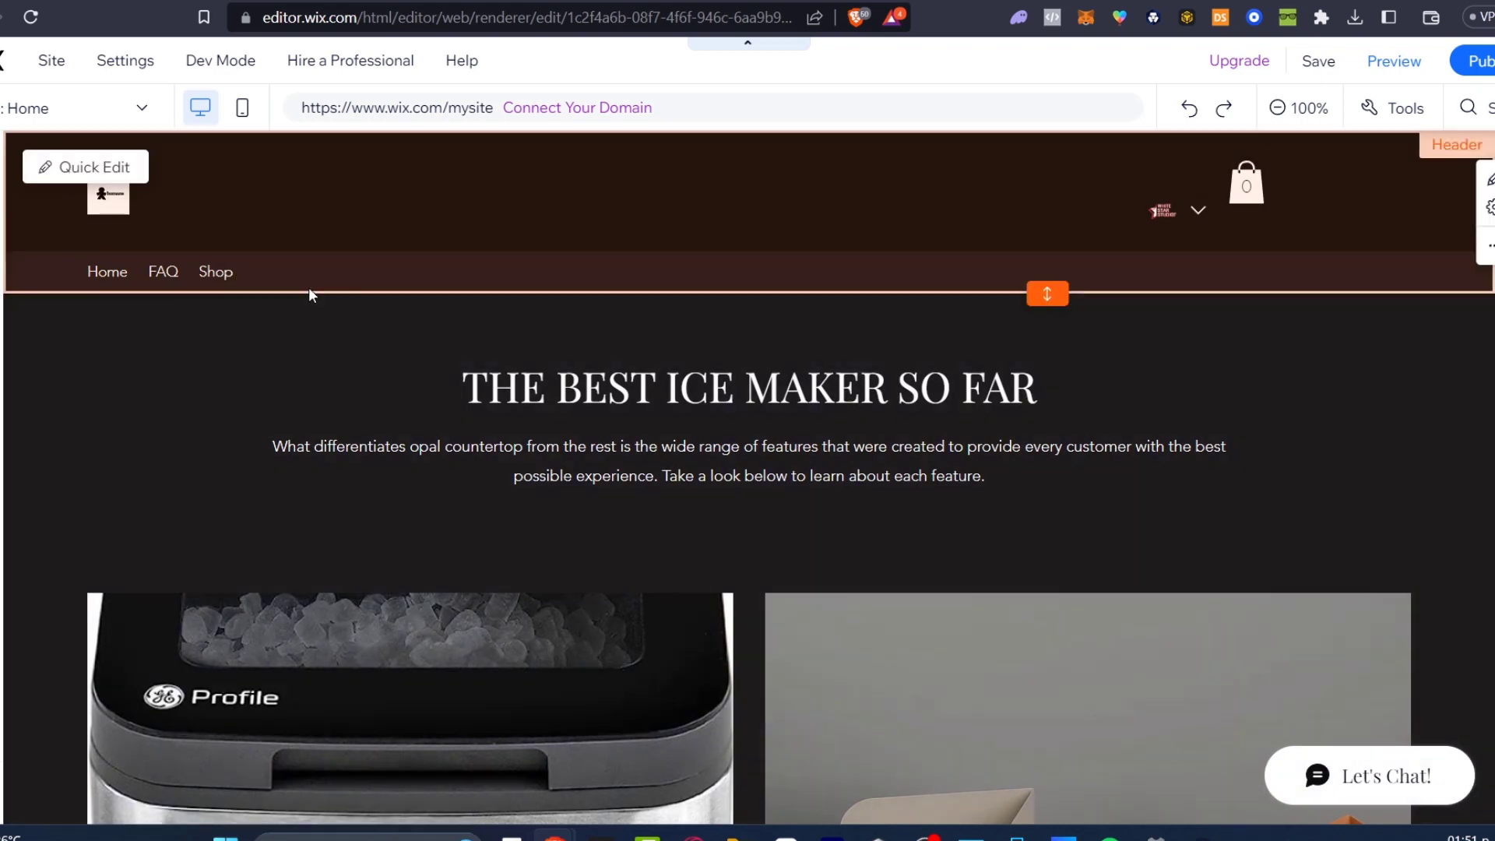
mouse_move(109, 233)
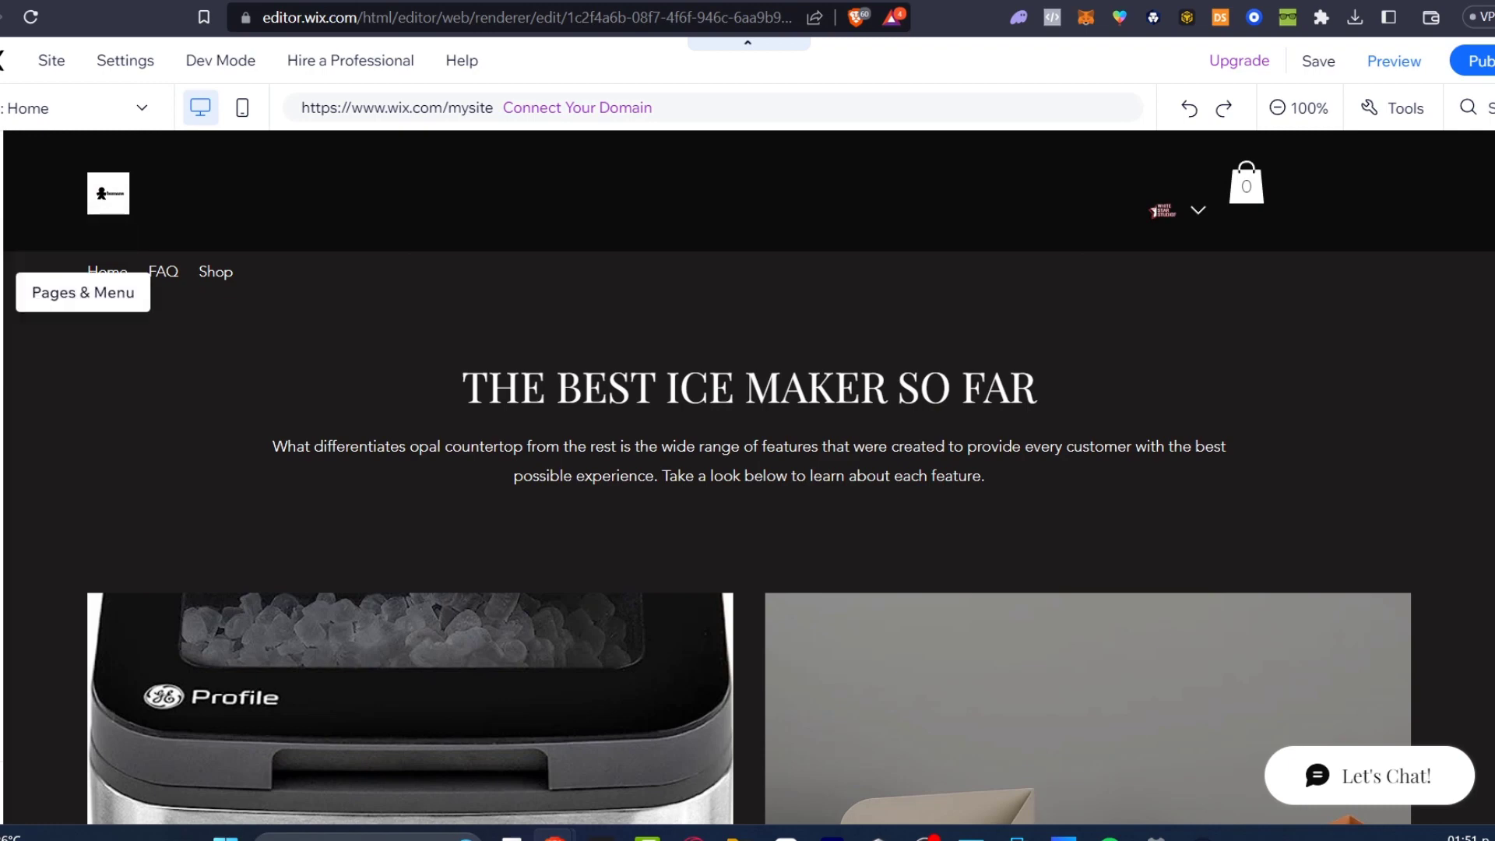
left_click(82, 292)
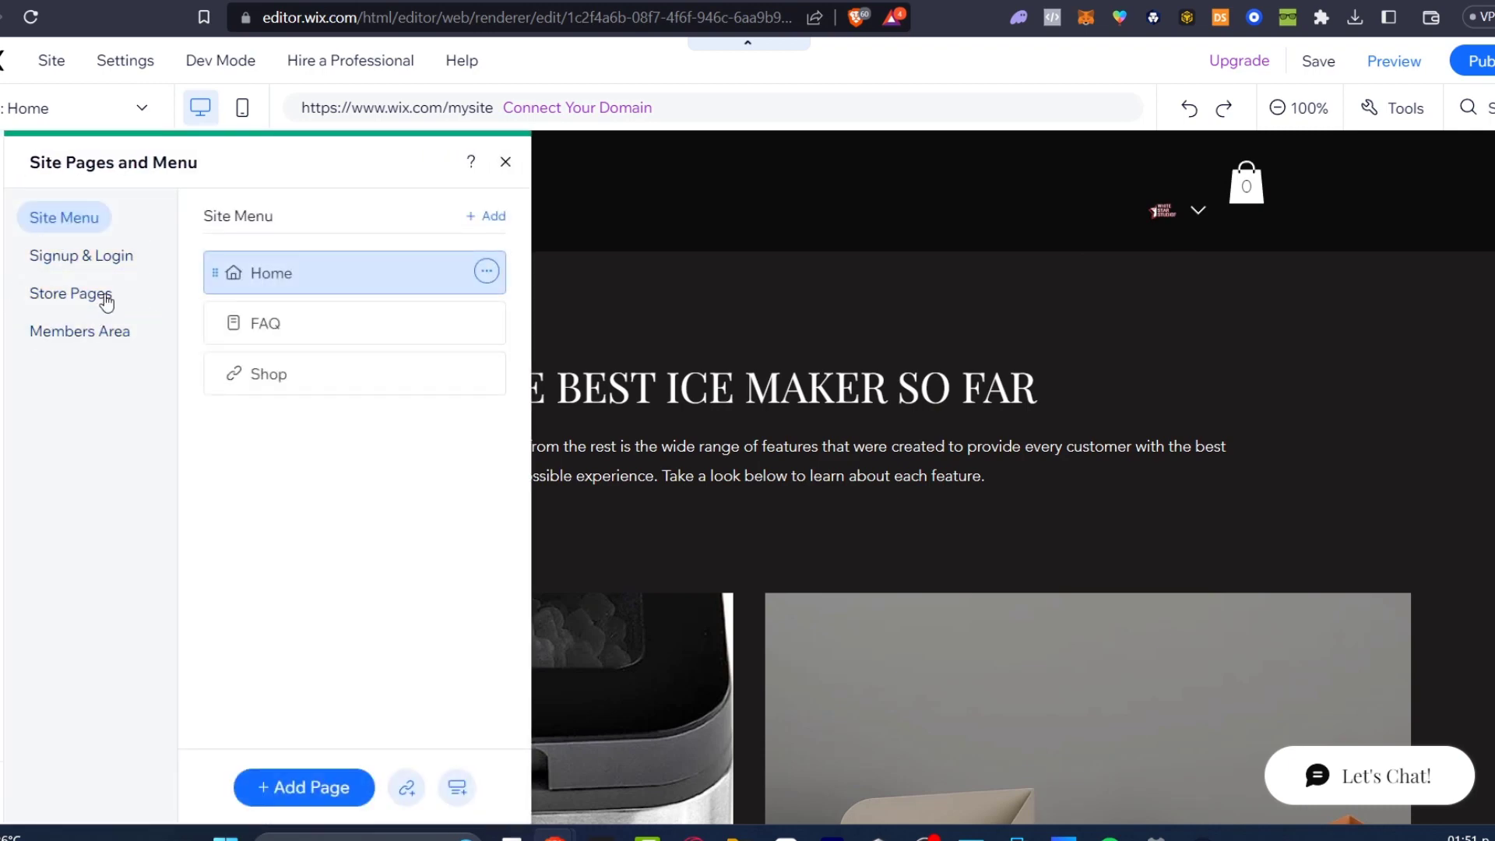
left_click(282, 331)
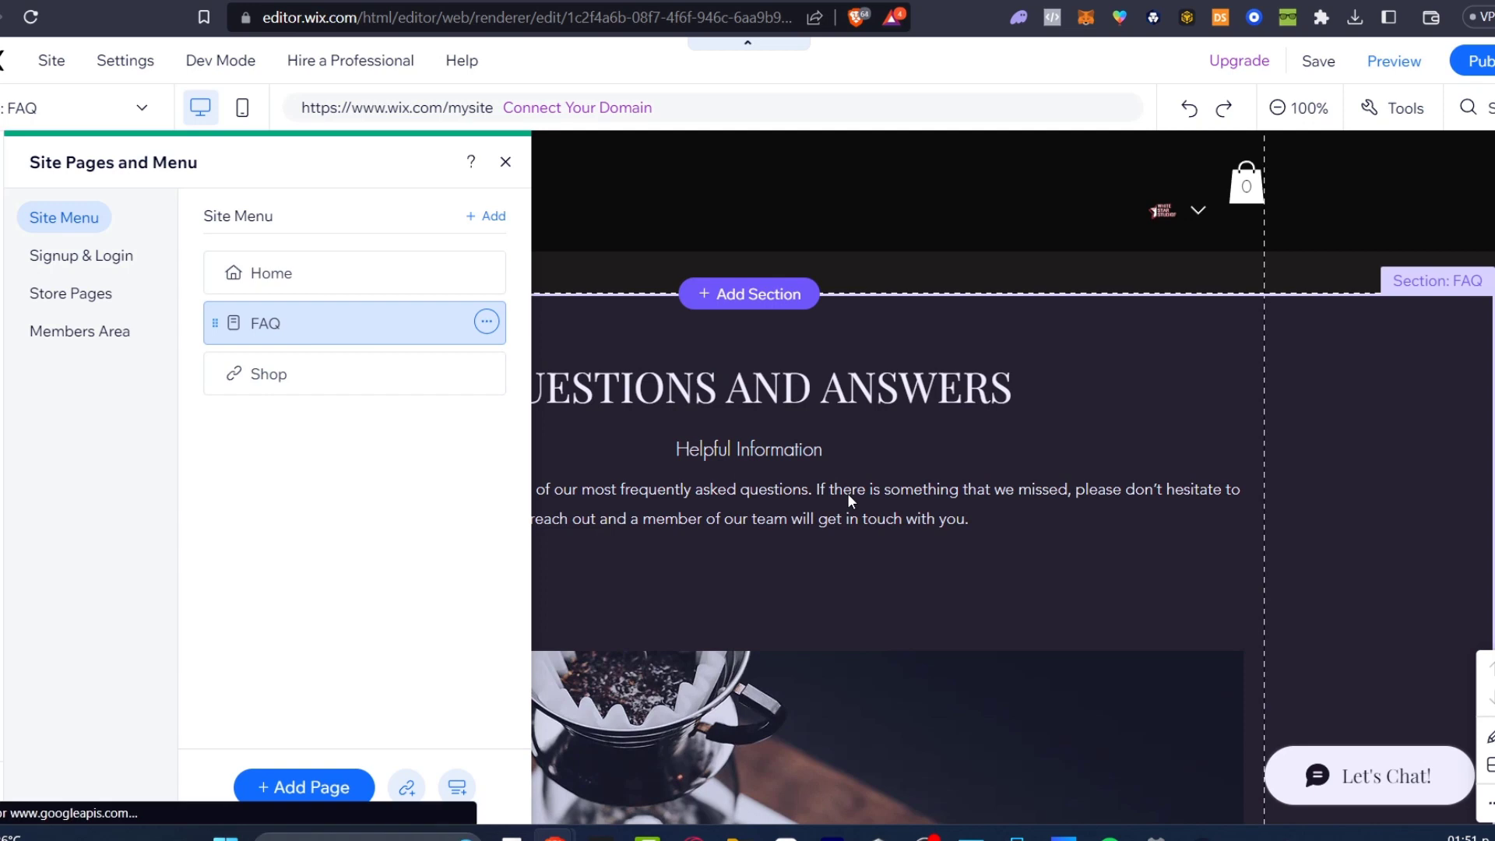
Save and publish the site on the free Wix.com domain with the ending "opal-countertop", and open the live site.
left_click(1319, 63)
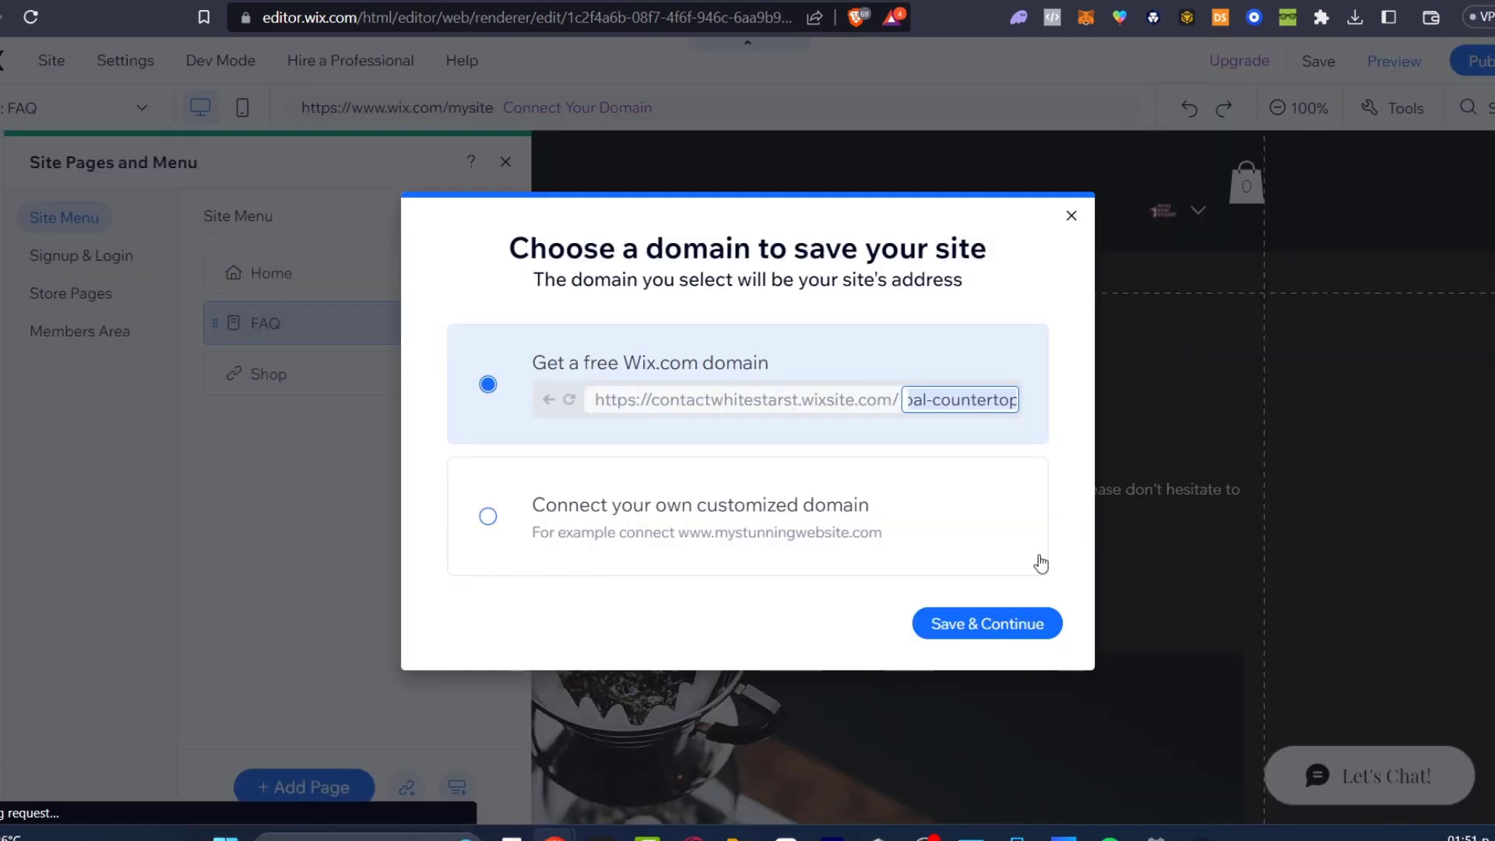
left_click(973, 627)
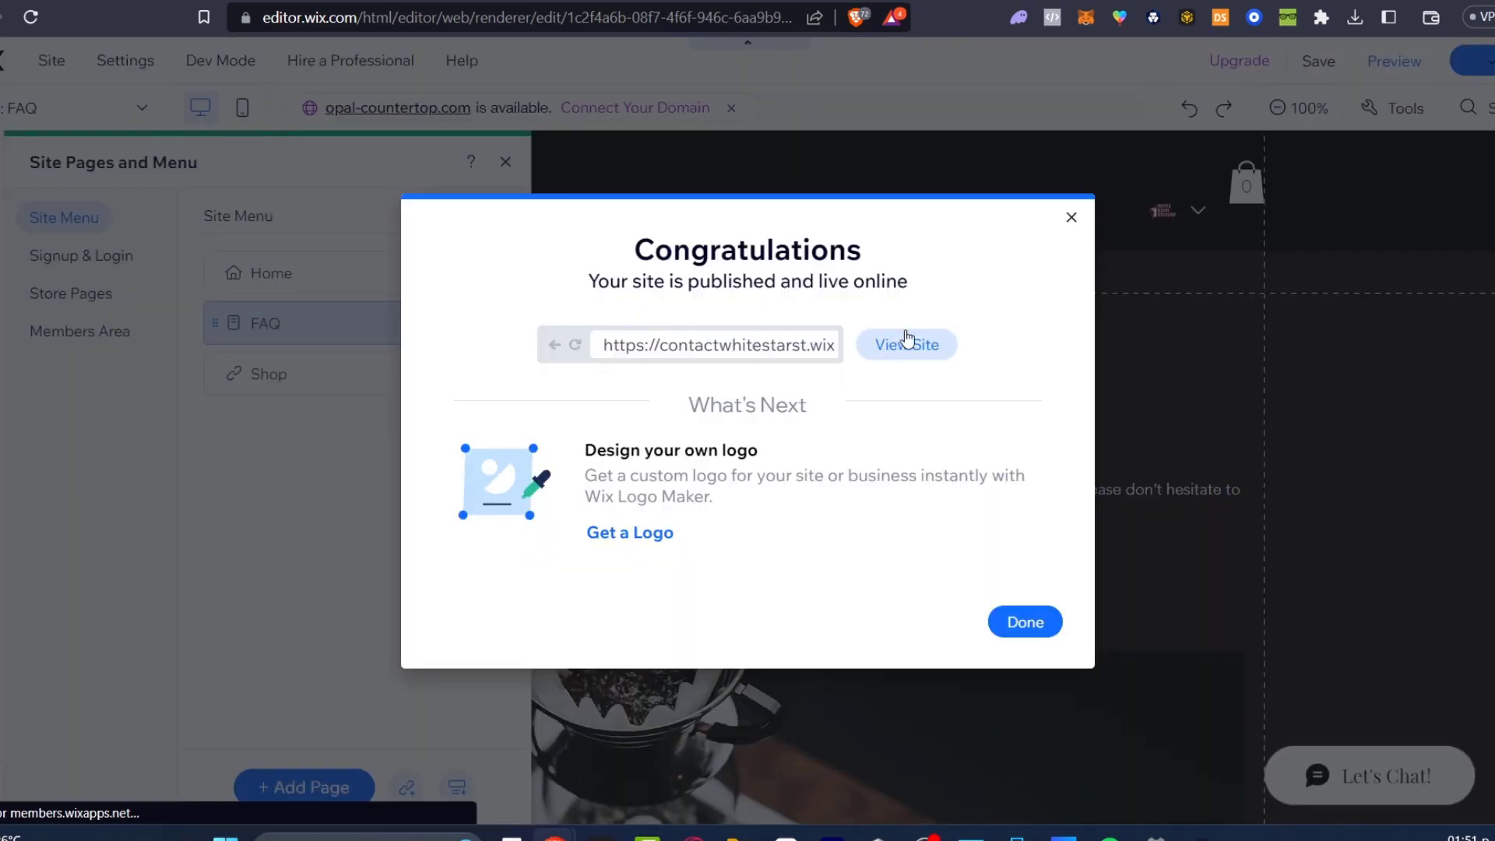
left_click(908, 343)
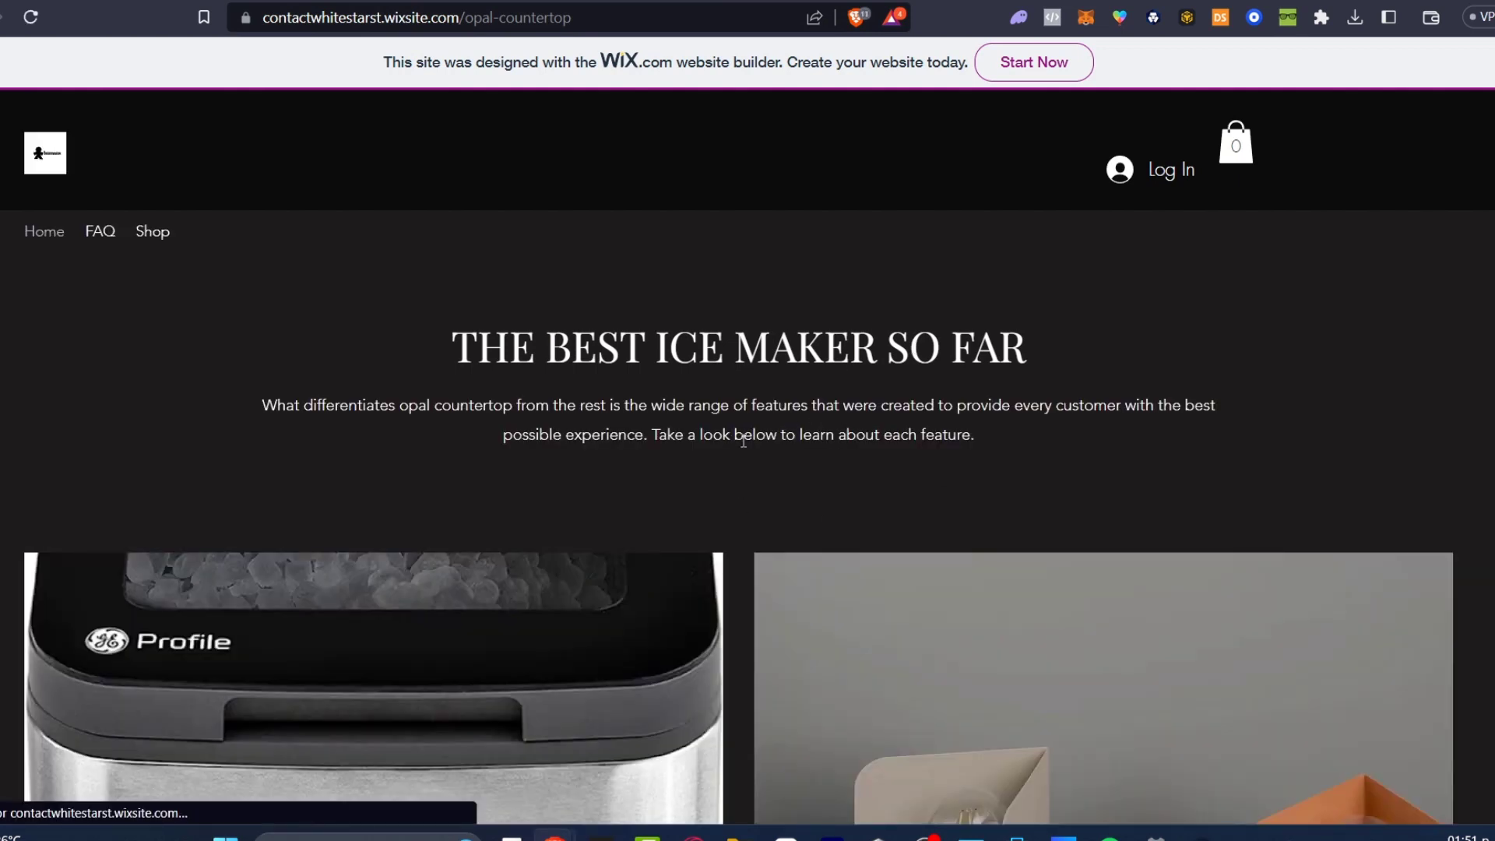
Test the Buy Now button on the live page and look through the linked Amazon product page.
scroll(788, 418, "down", 15)
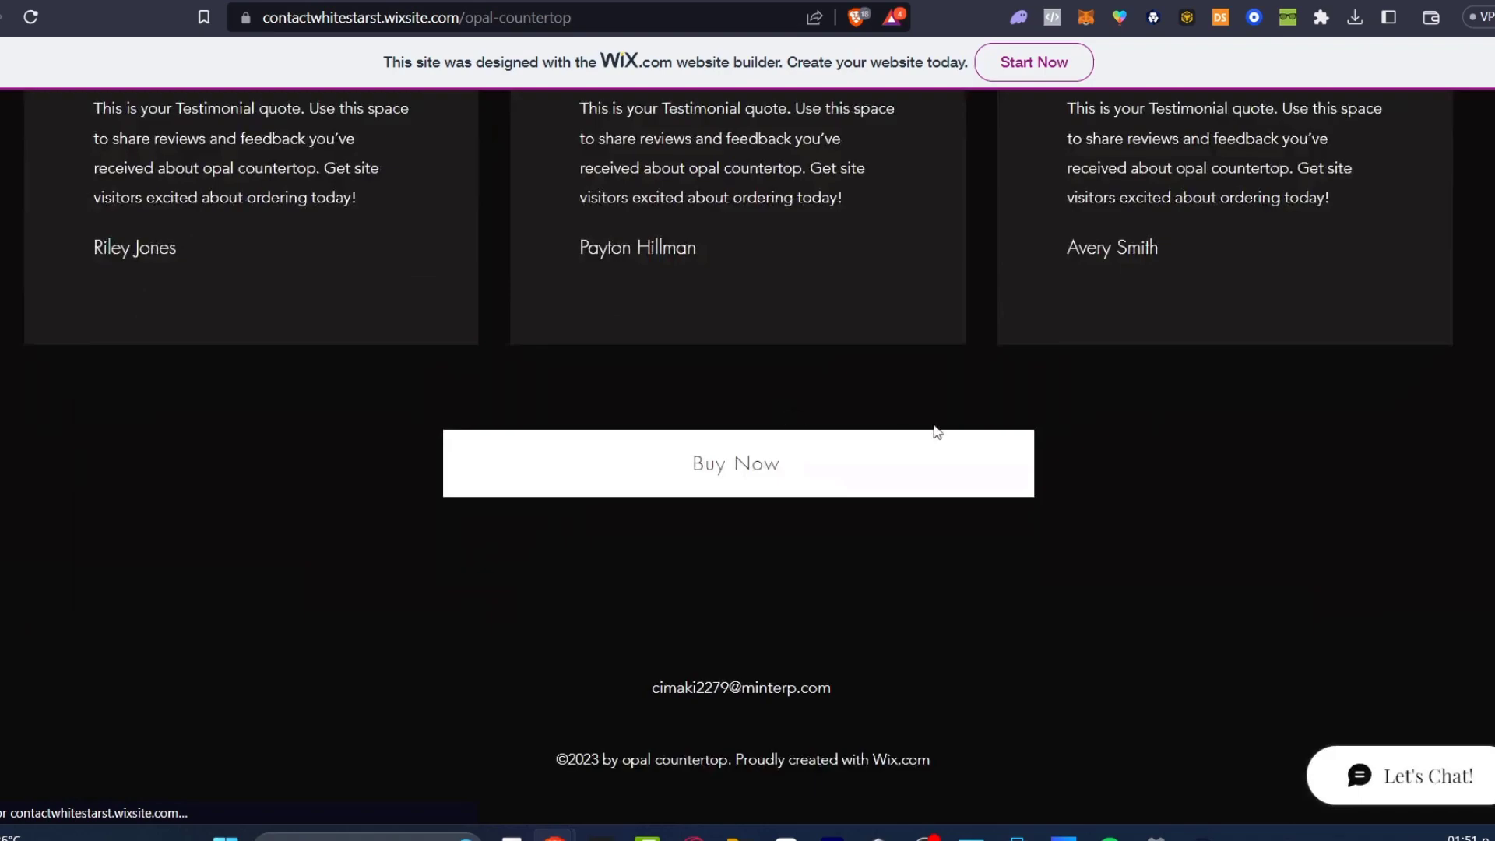
left_click(765, 499)
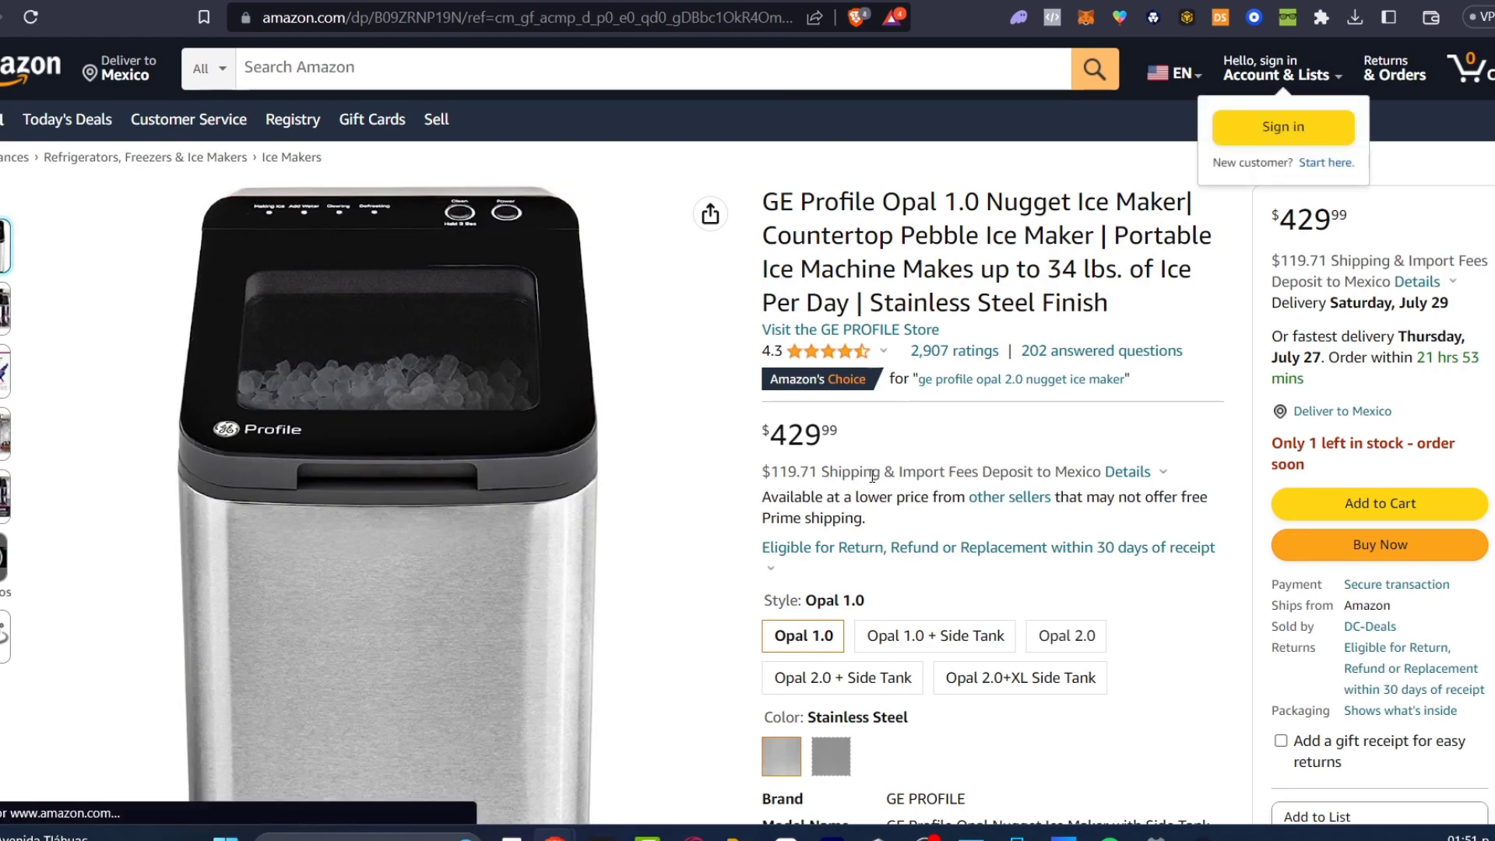
scroll(875, 491, "down", 20)
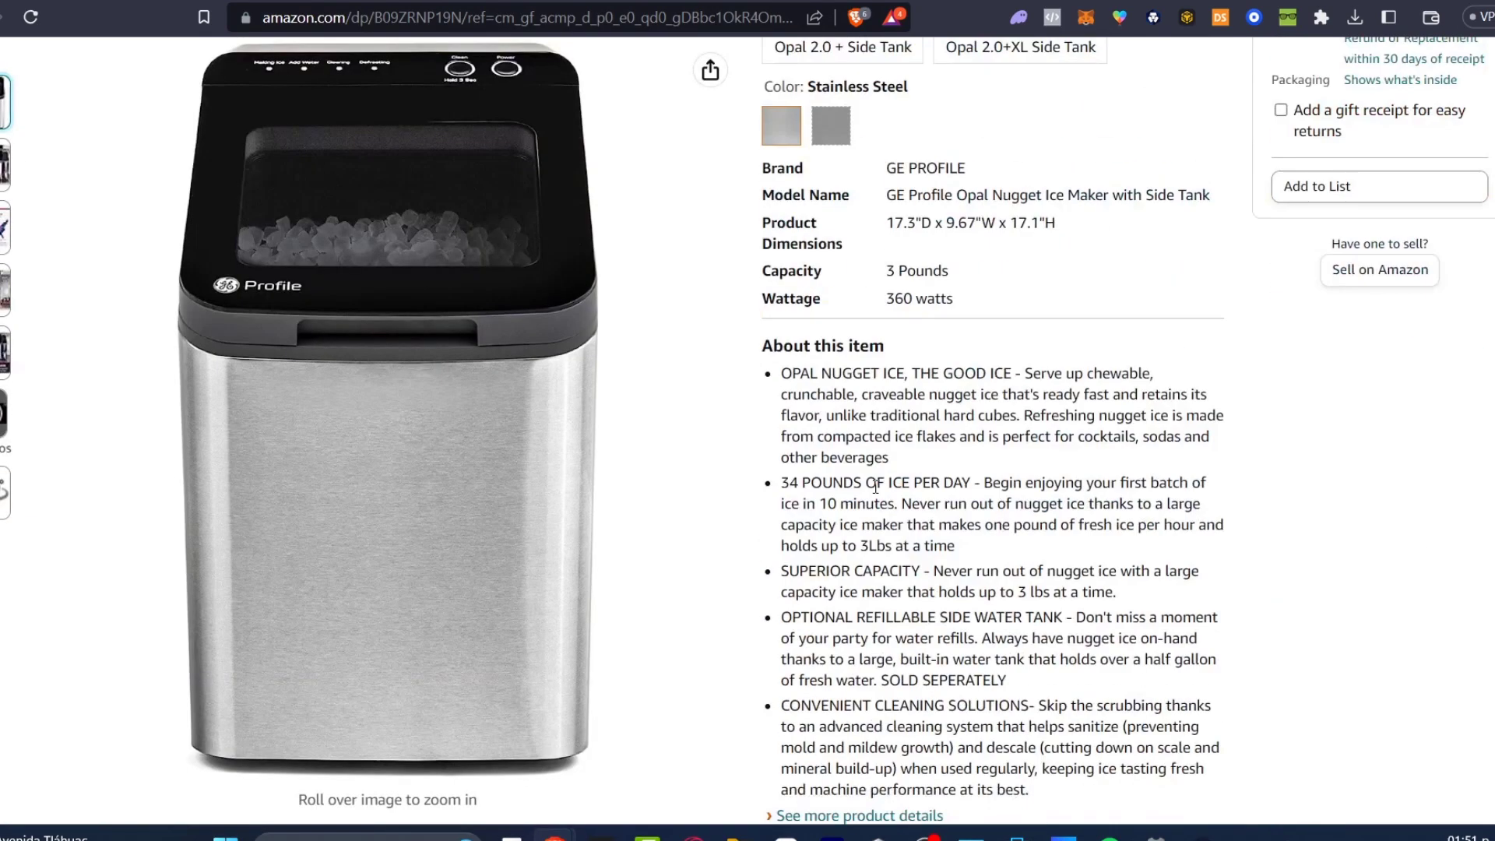
scroll(875, 491, "up", 20)
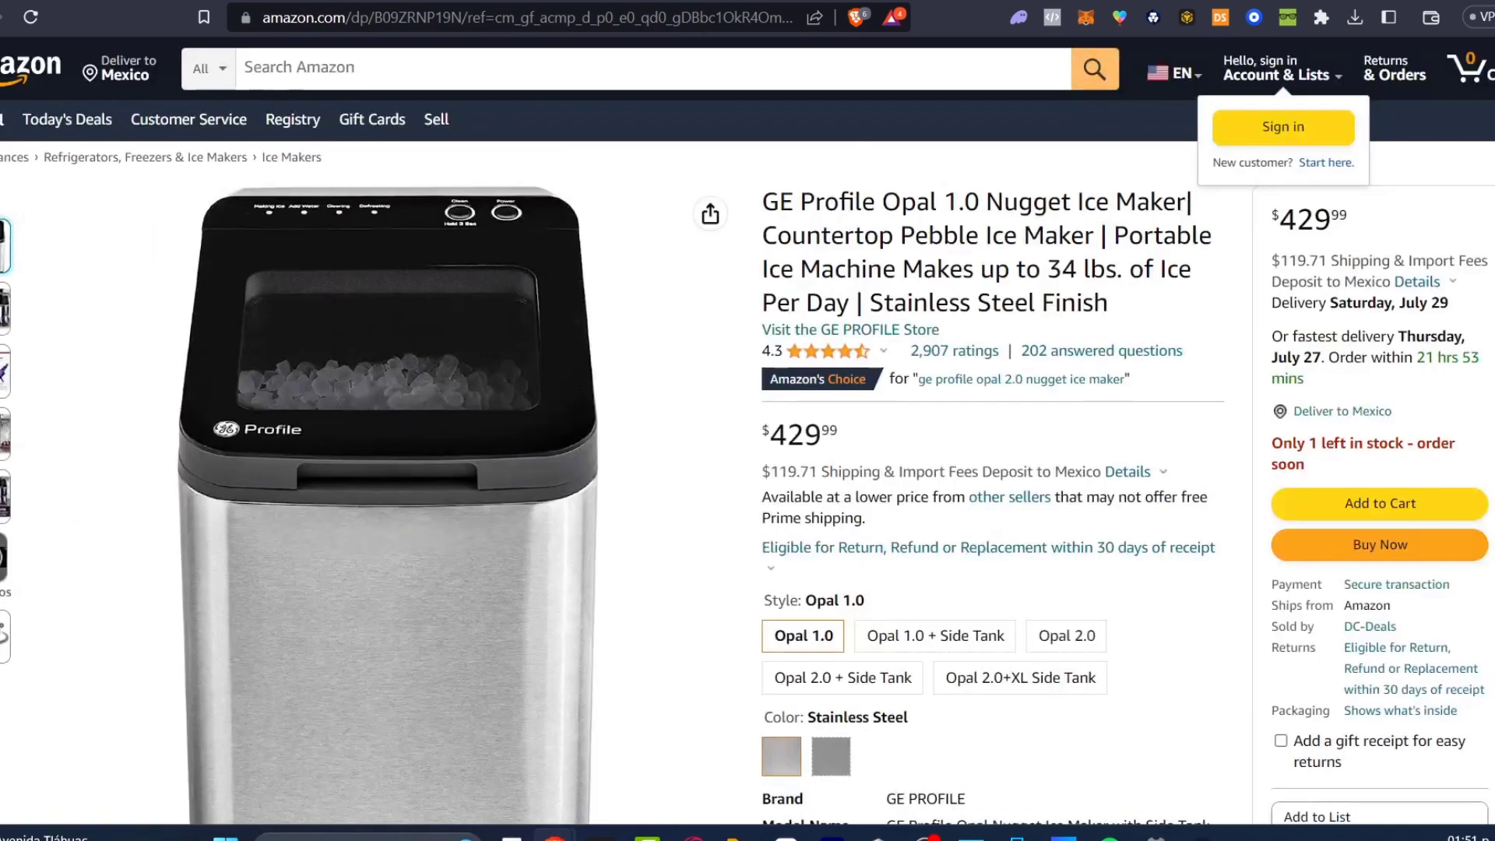
Return through the live site to the Wix editor and dismiss the publishing confirmation.
key("ctrl+Tab")
scroll(927, 343, "up", 20)
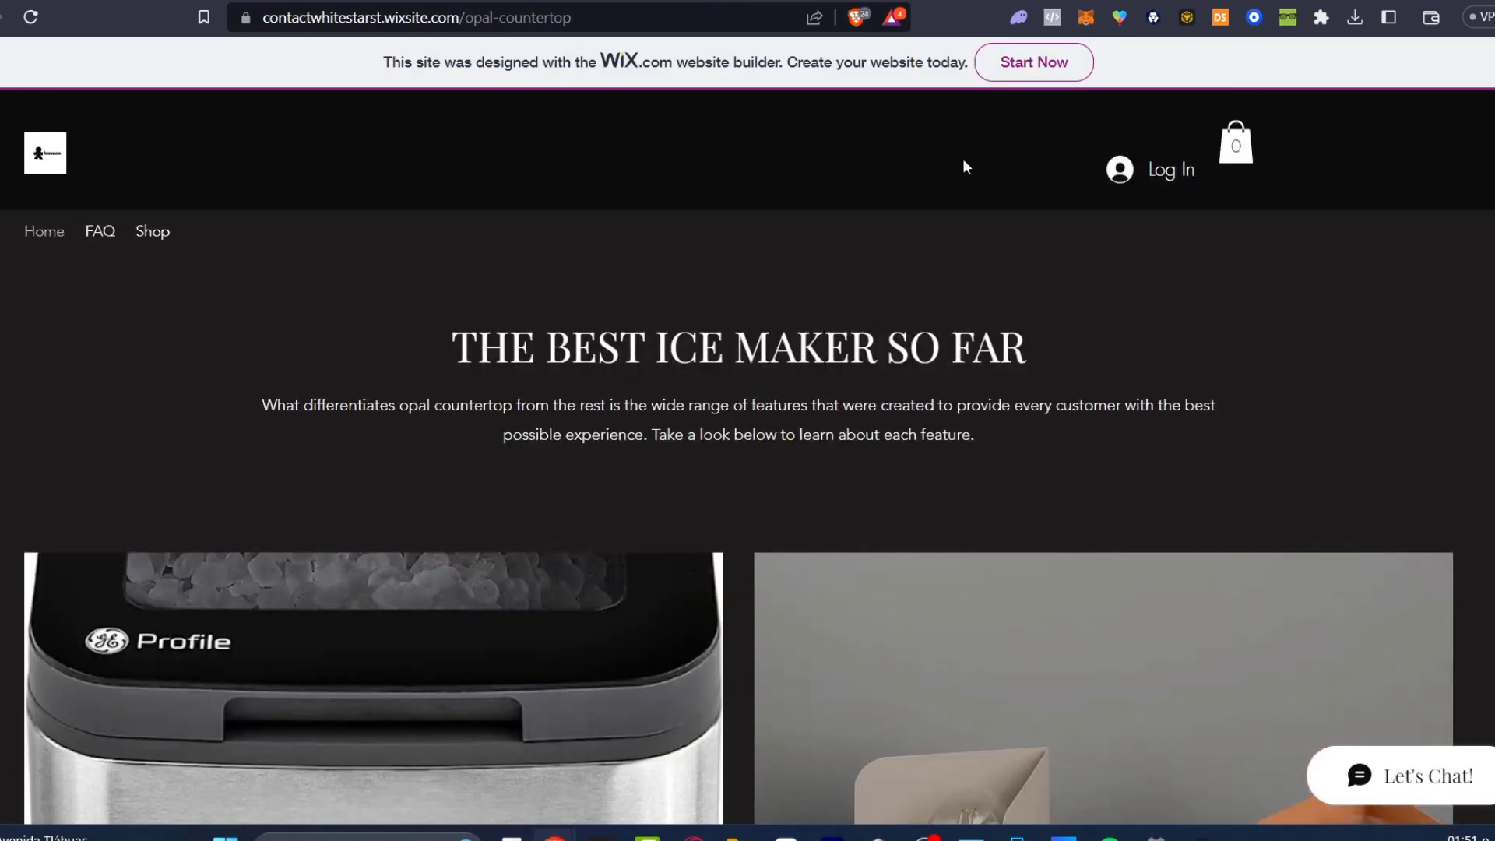
key("ctrl+Tab")
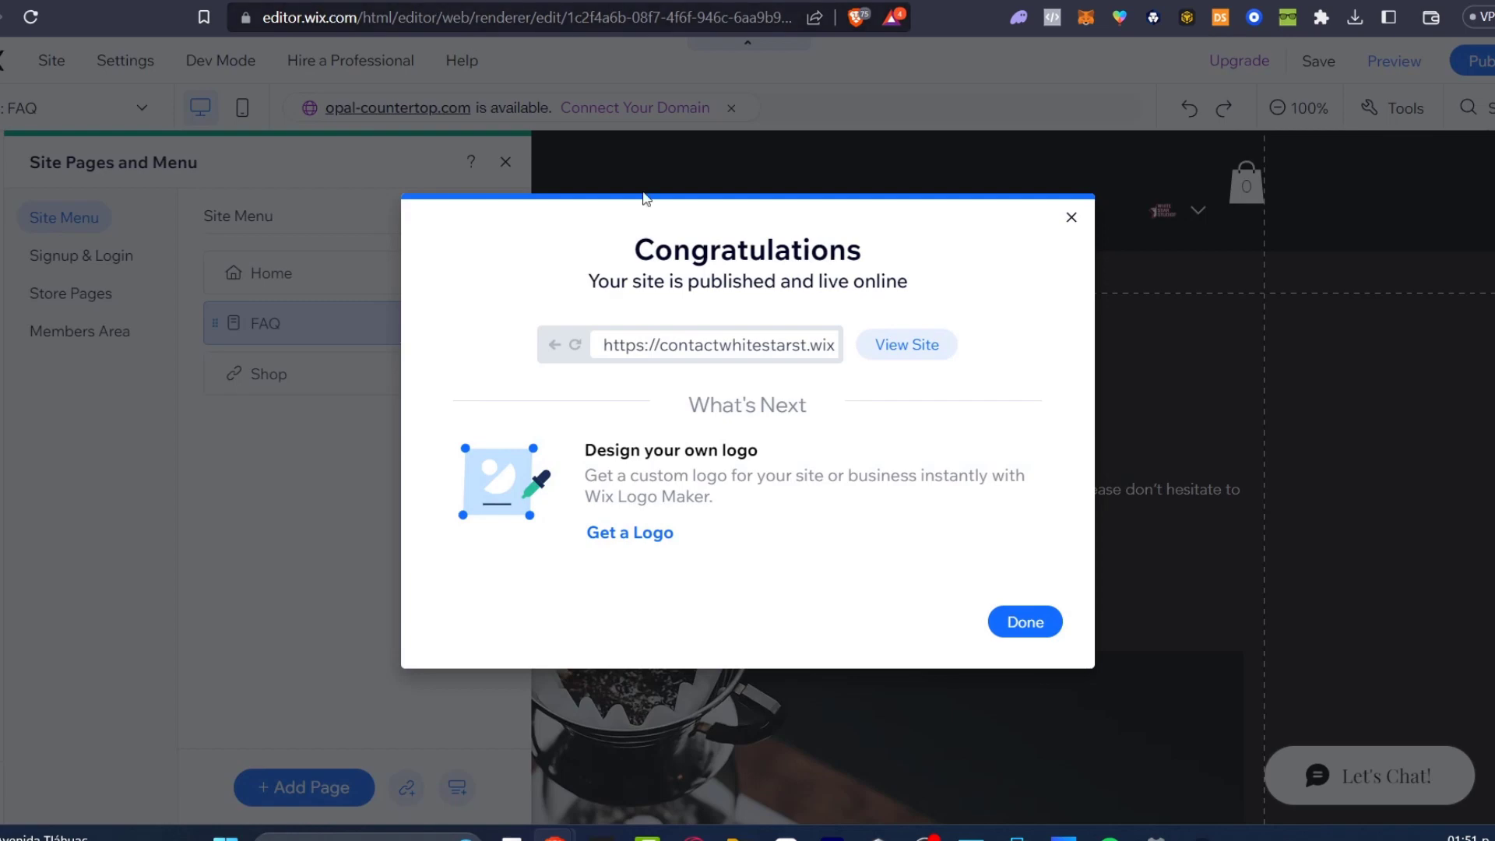
left_click(1025, 622)
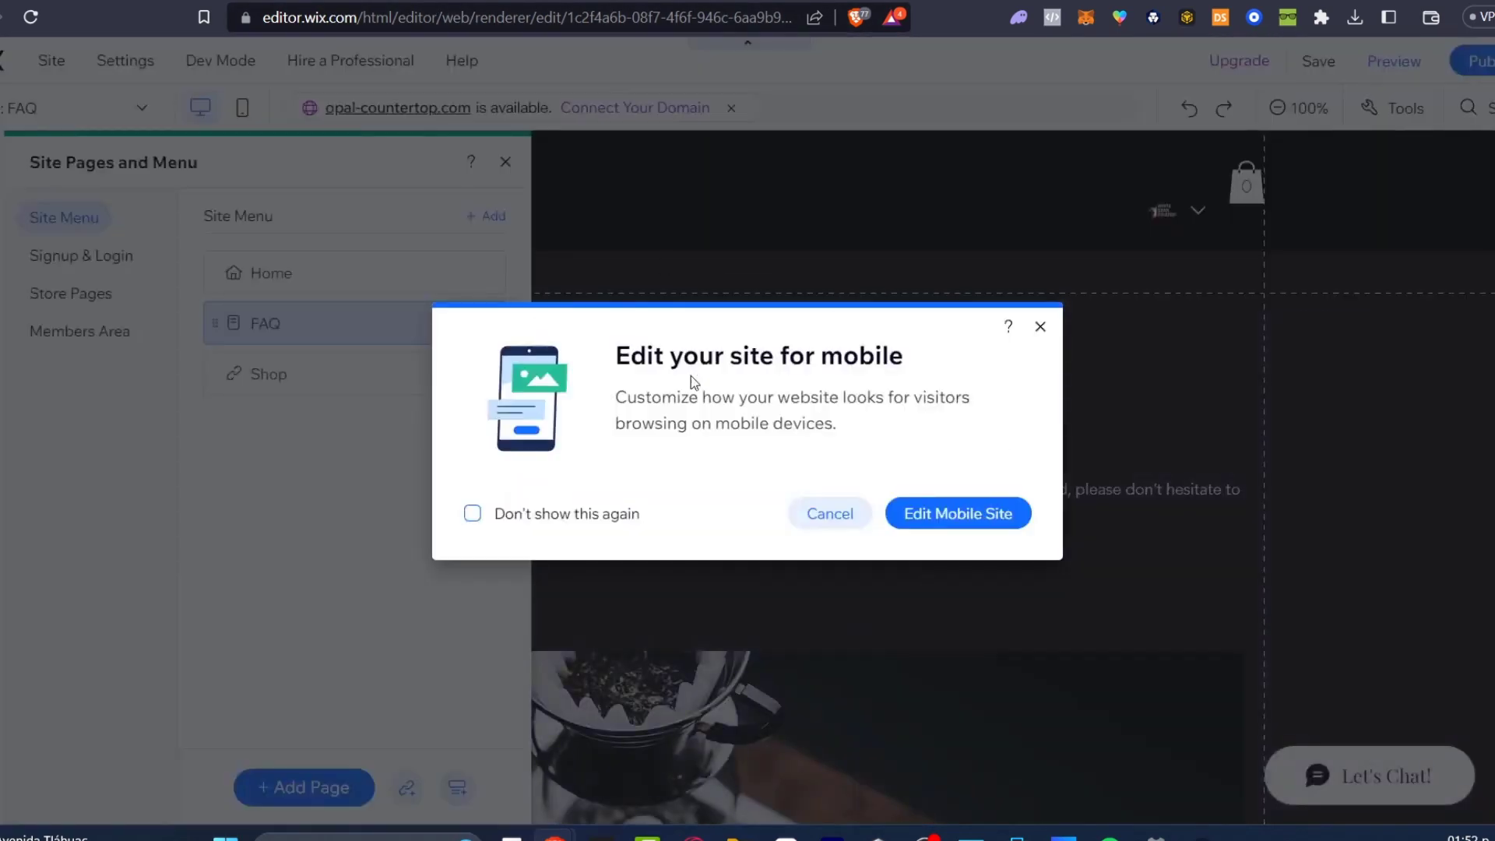